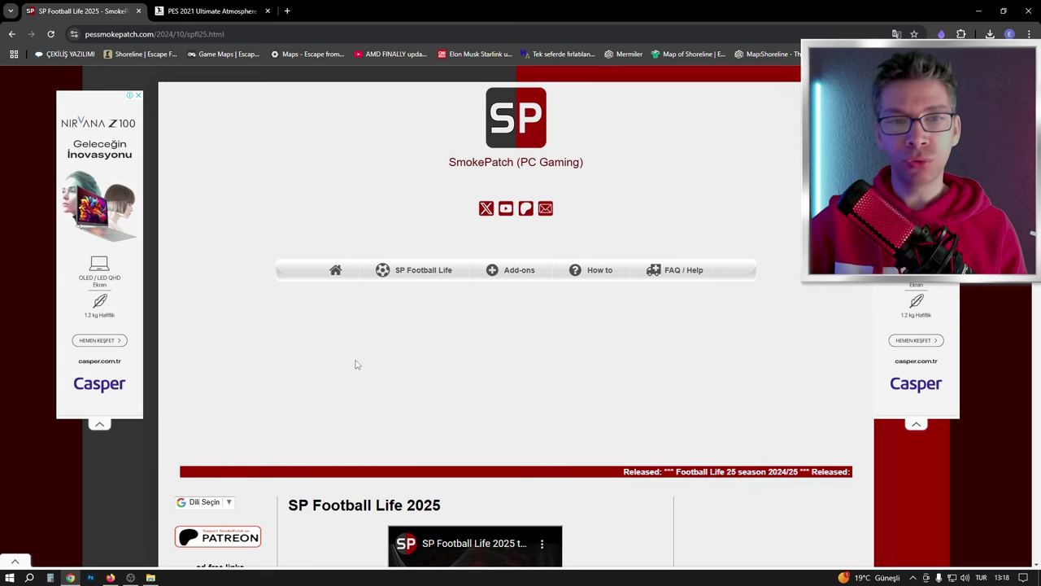
Step: Open the FL25 (season 24/25) page of SP Football Life on the SmokePatch site
mouse_move(466, 270)
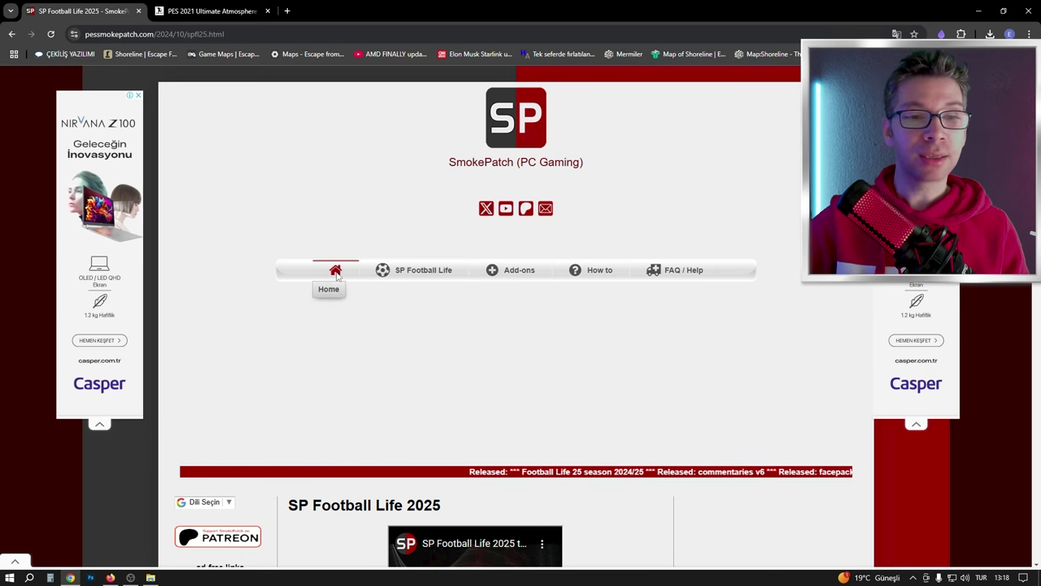
mouse_move(415, 270)
left_click(411, 303)
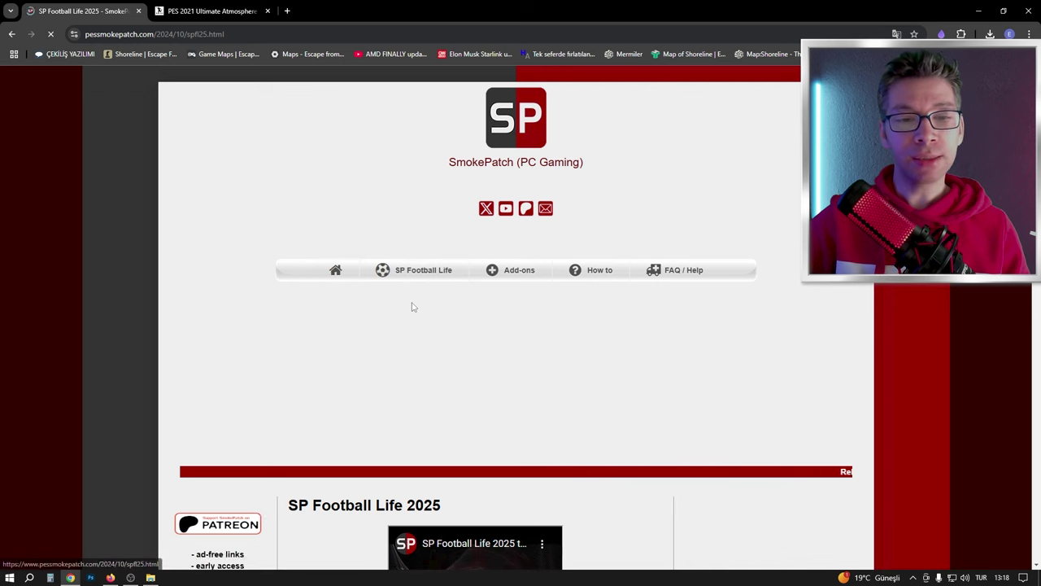
Step: Open the FL Real Faces add-on page and examine the download links for parts 1 to 10 and Update 2
mouse_move(519, 274)
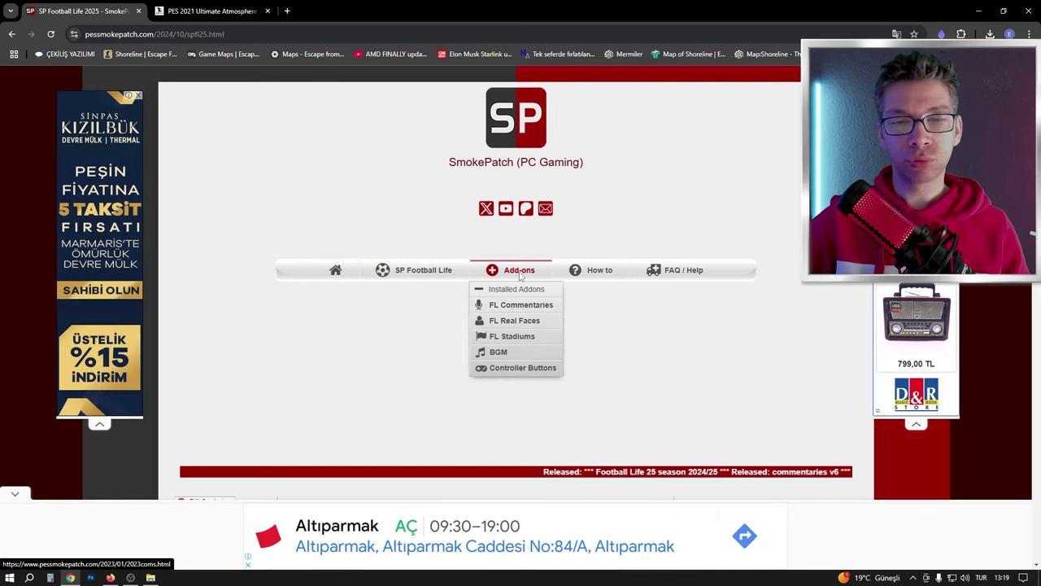
left_click(532, 328)
left_click(592, 228)
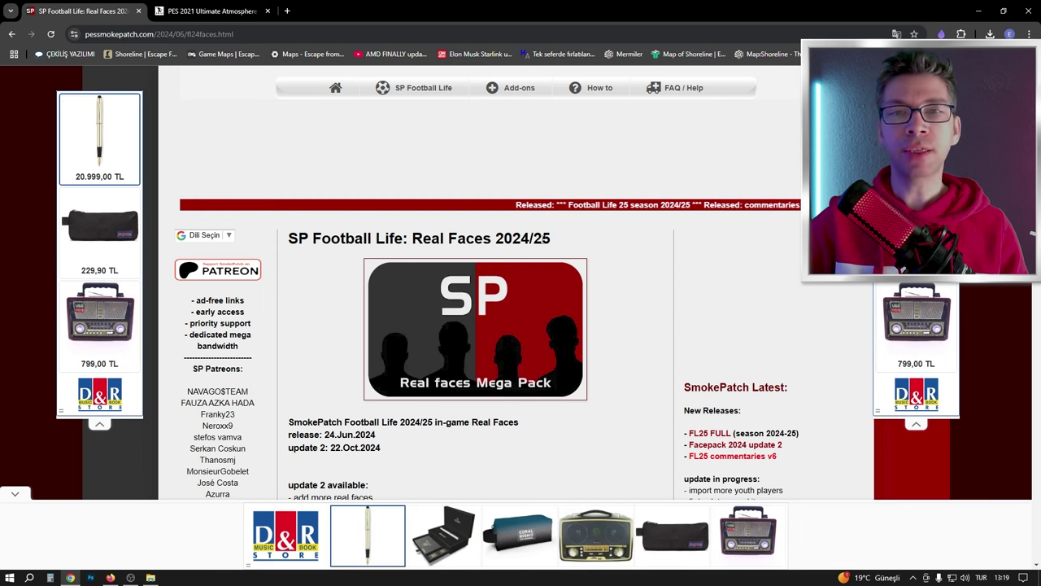
scroll(372, 302, "down", 8)
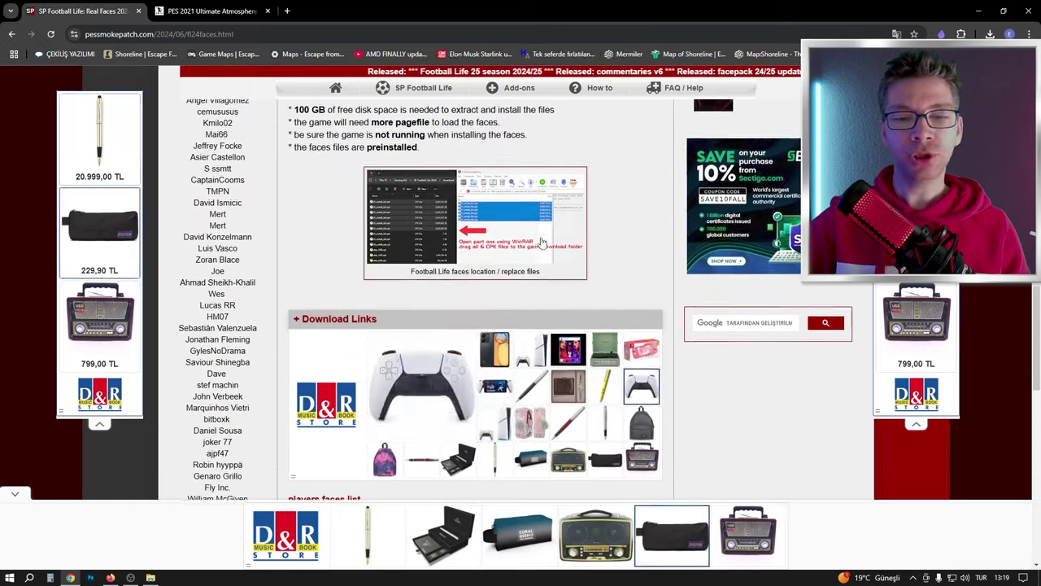
scroll(493, 288, "down", 2)
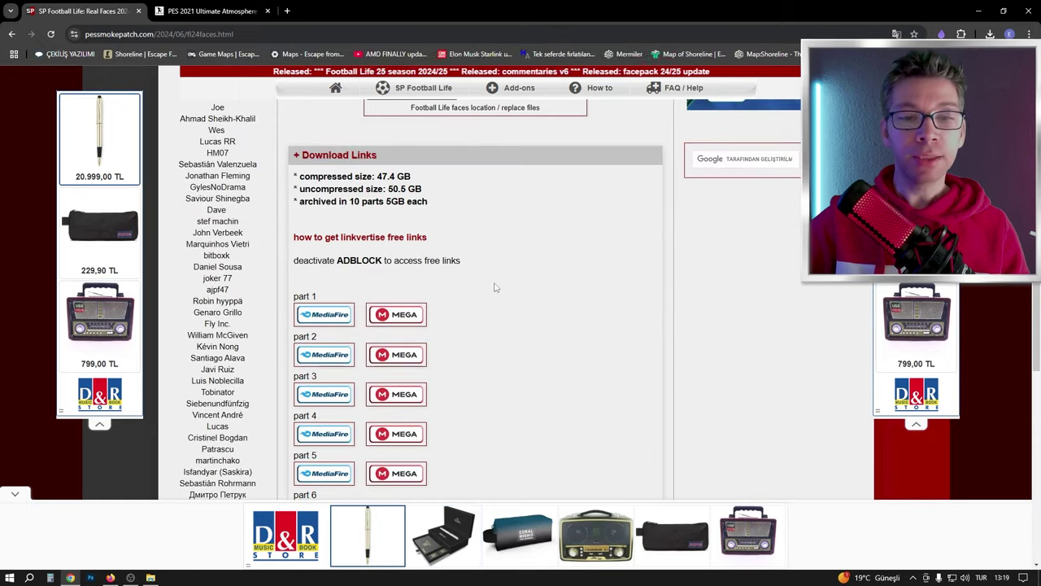
scroll(493, 286, "down", 4)
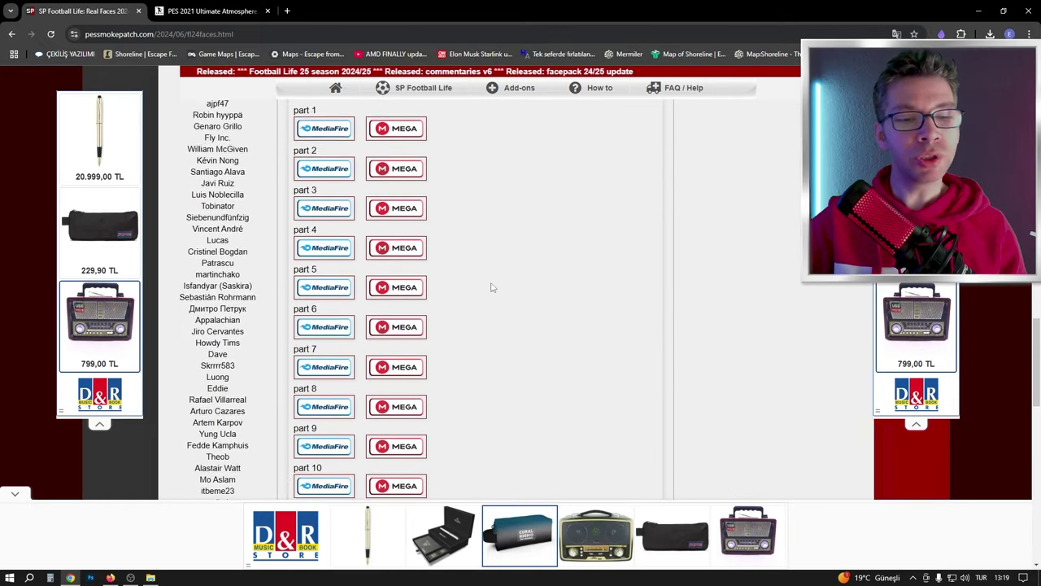
scroll(491, 283, "down", 3)
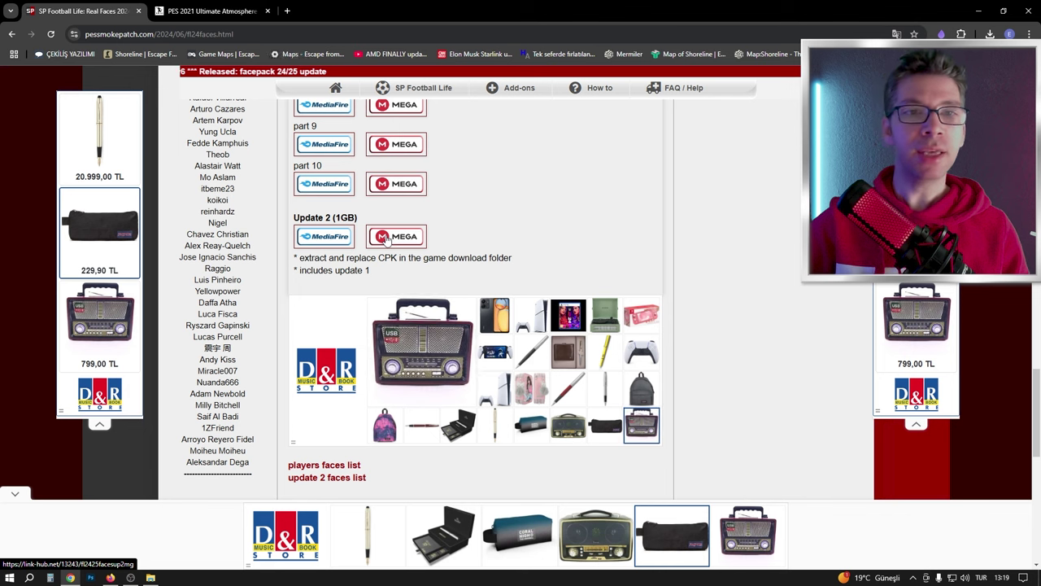
scroll(388, 237, "up", 4)
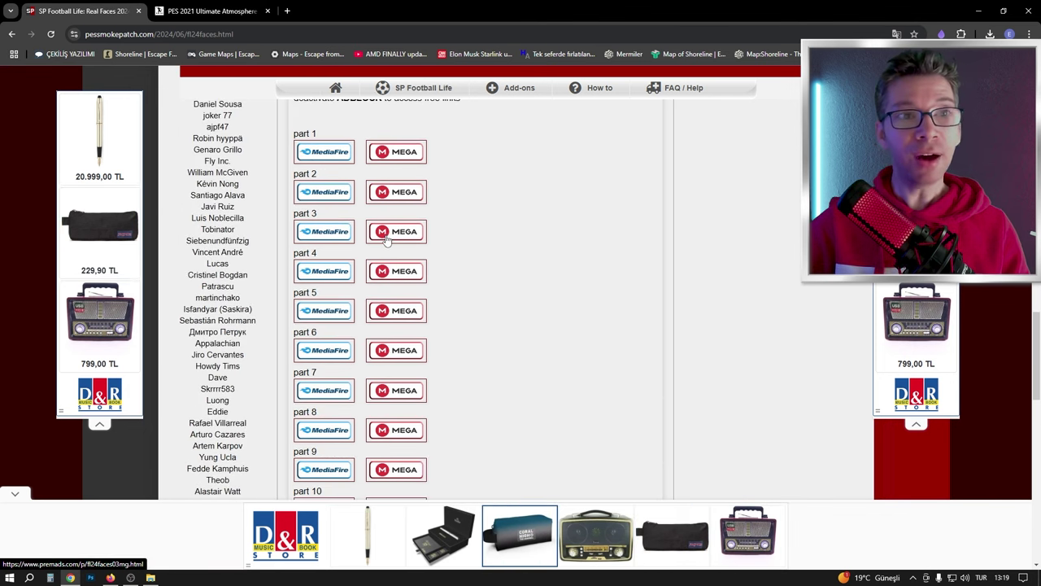
scroll(388, 238, "up", 3)
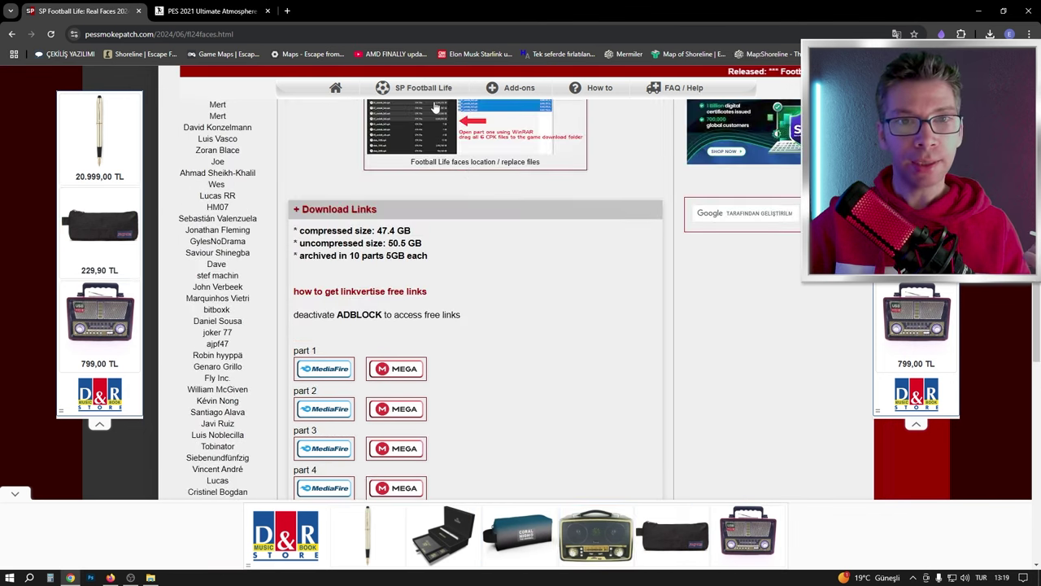
Step: Return to the FL25 (season 24/25) page and examine it down to the recommended optional add-ons
mouse_move(431, 91)
left_click(421, 126)
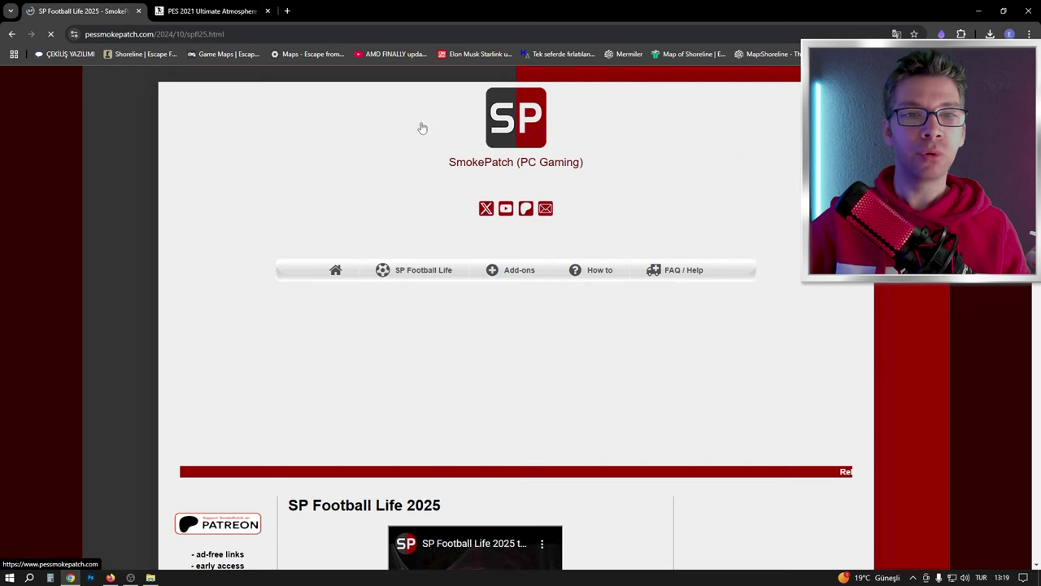
mouse_move(419, 270)
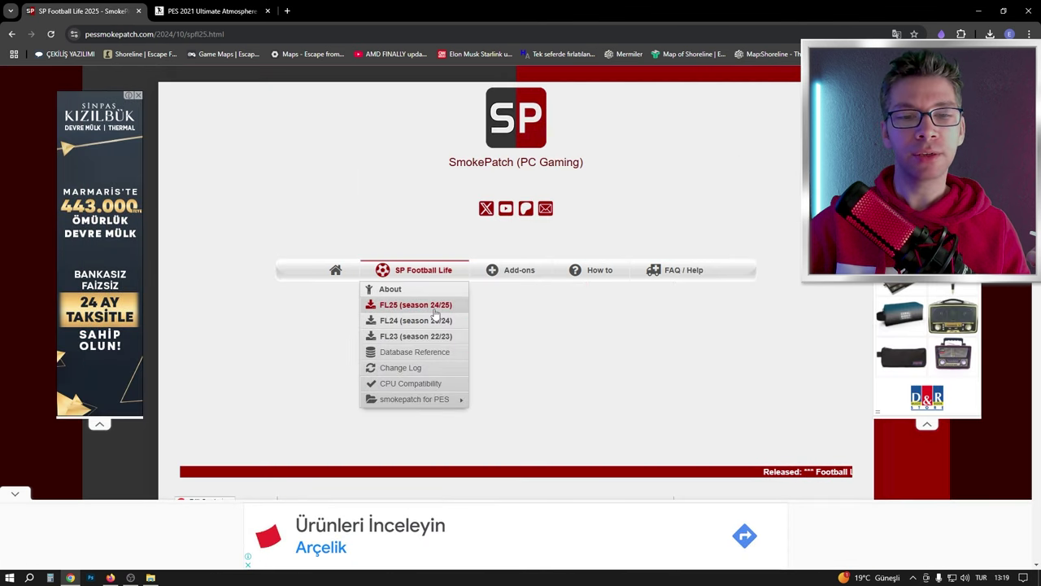
left_click(434, 313)
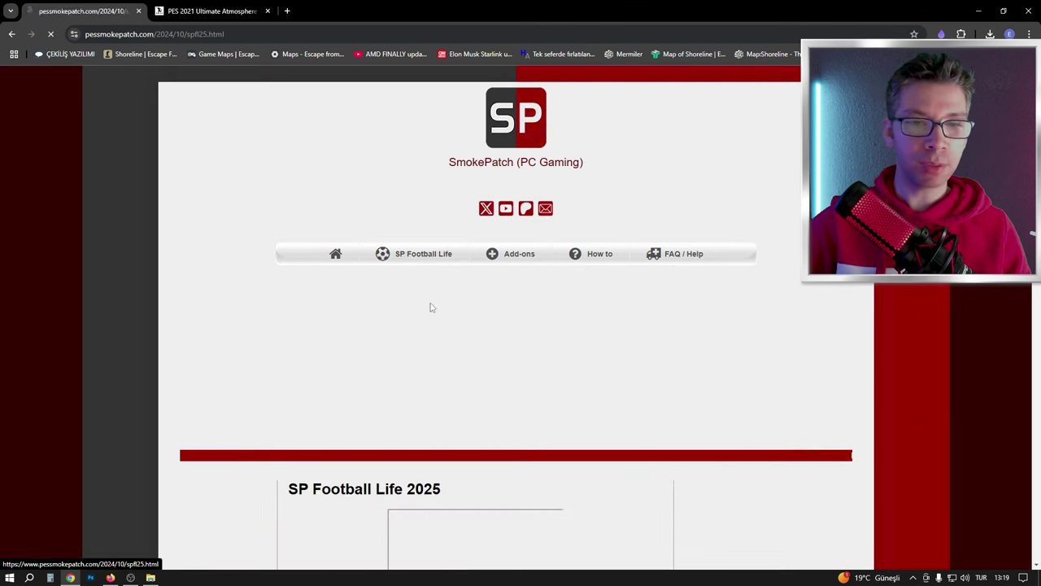
scroll(373, 373, "down", 20)
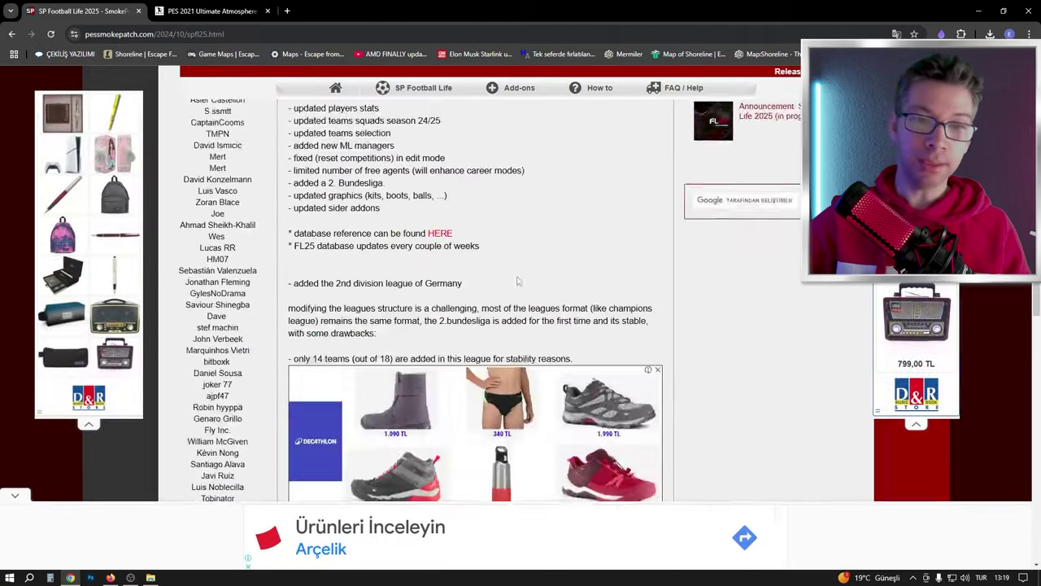
scroll(516, 280, "down", 10)
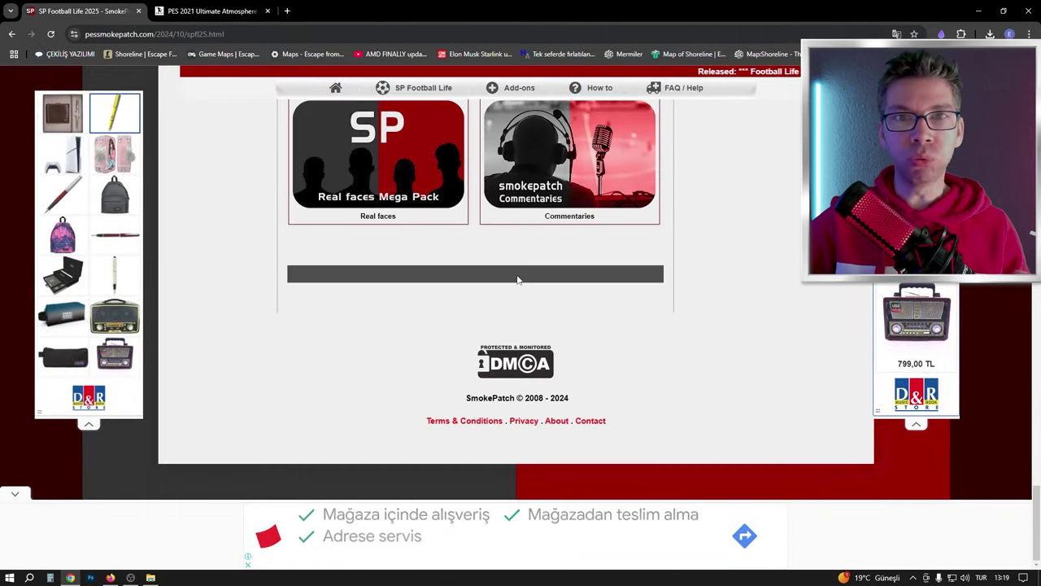
scroll(511, 285, "up", 3)
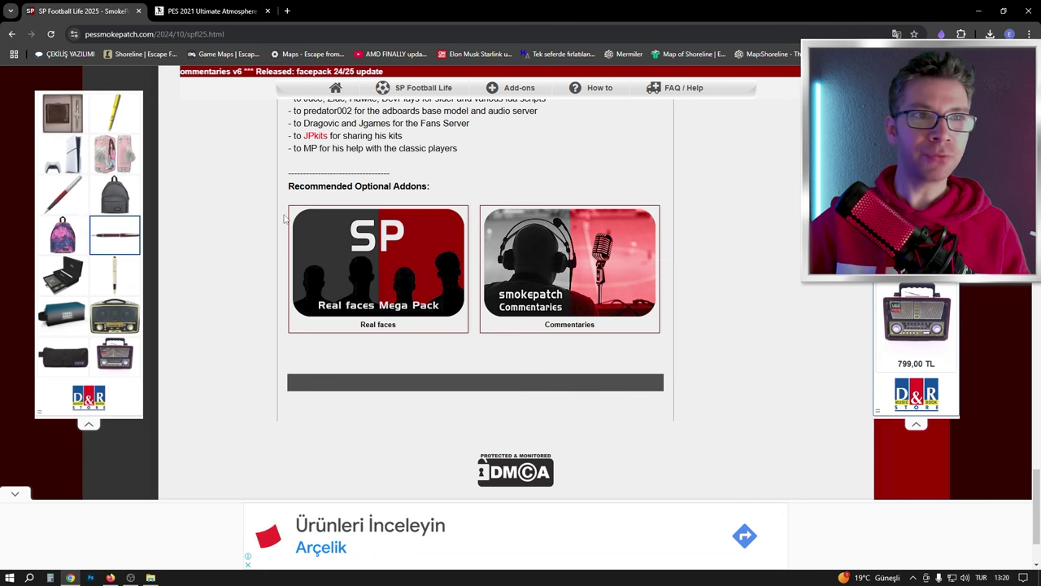
Step: Switch to File Explorer and look over the Atmosfer Yama, OYUN and Yüz yaması folders in SP FOOTBOL LIFE 2025
left_click(150, 578)
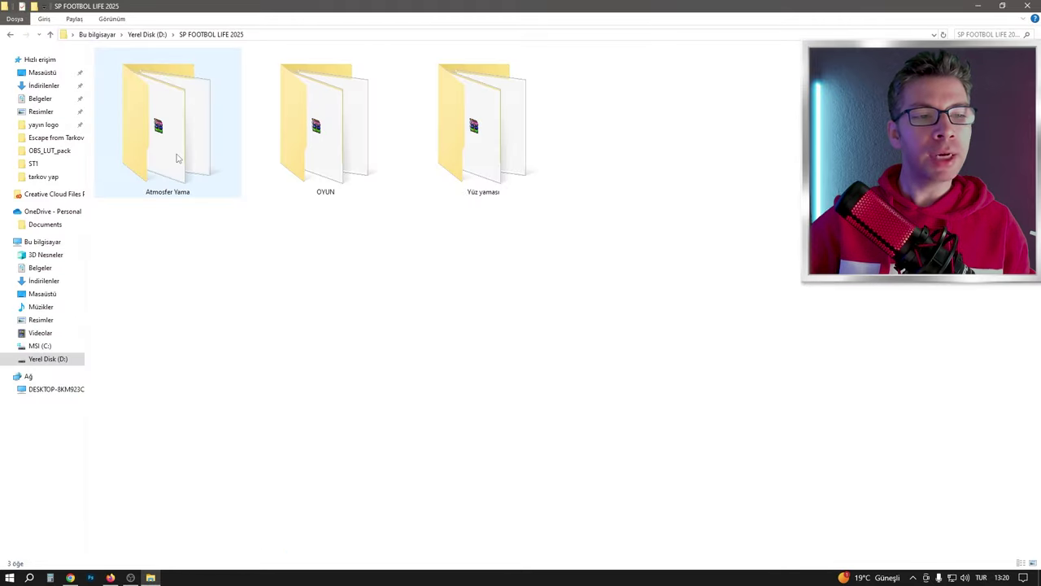
left_click(358, 154)
left_click(184, 163)
left_click(277, 295)
left_click(345, 151)
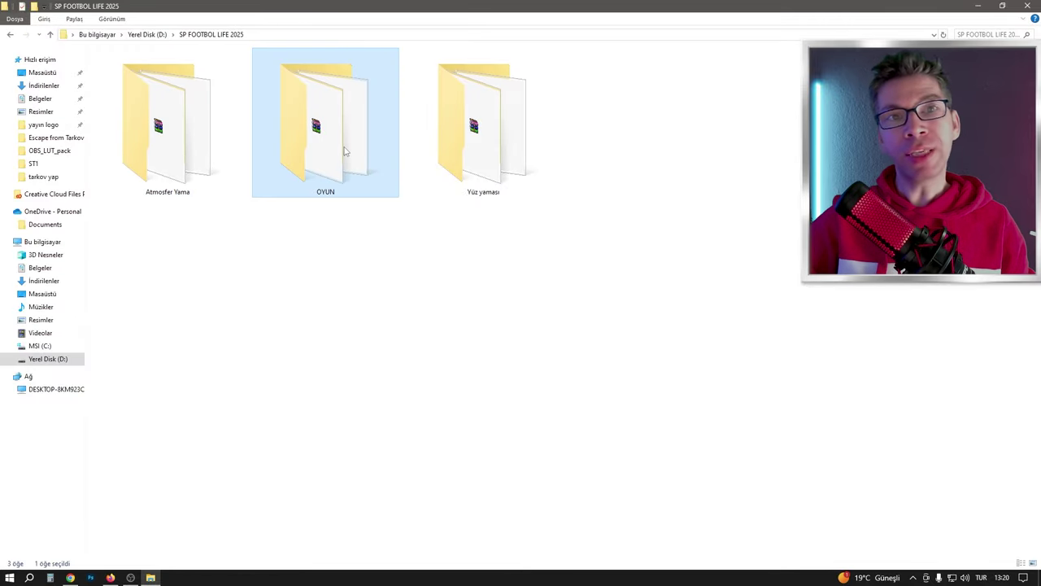
left_click(452, 151)
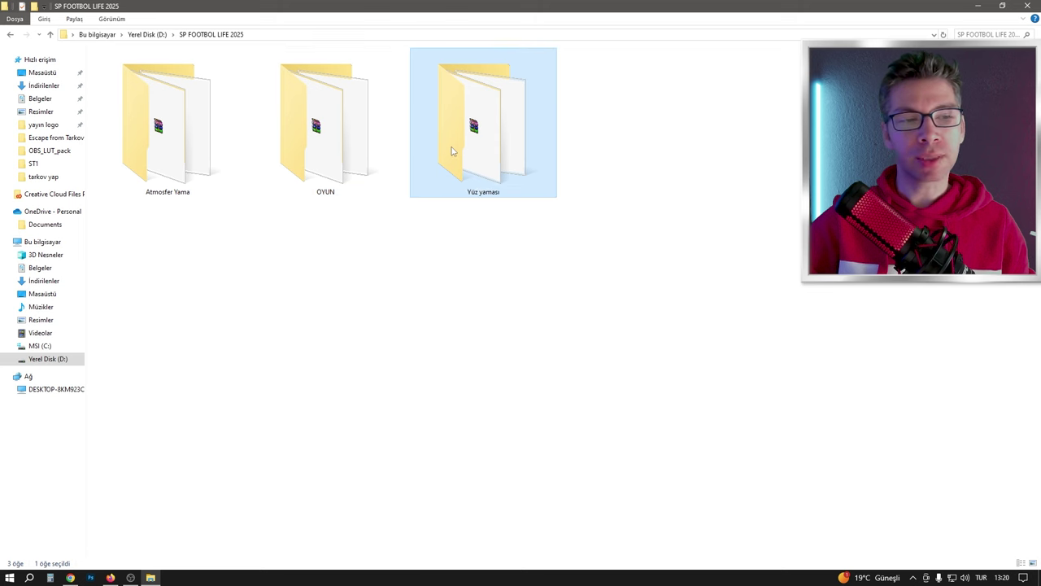
left_click(172, 173)
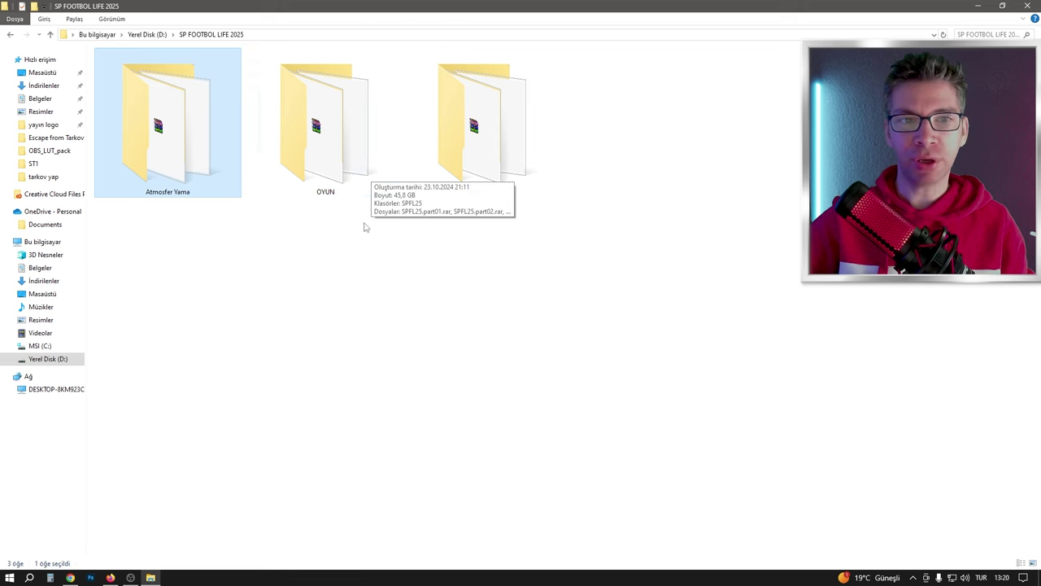
left_click(340, 159)
left_click(488, 154)
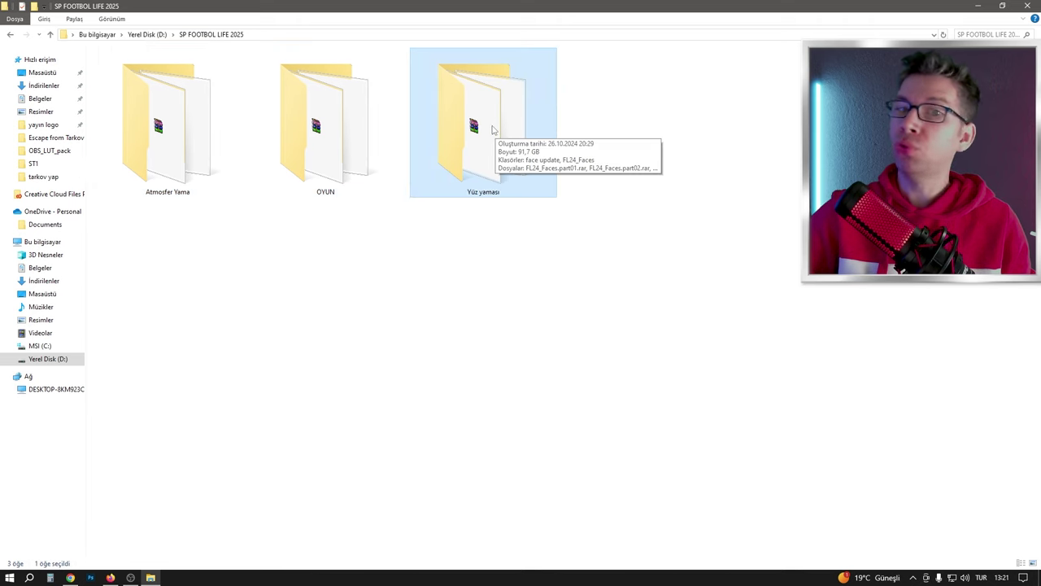
left_click(147, 146)
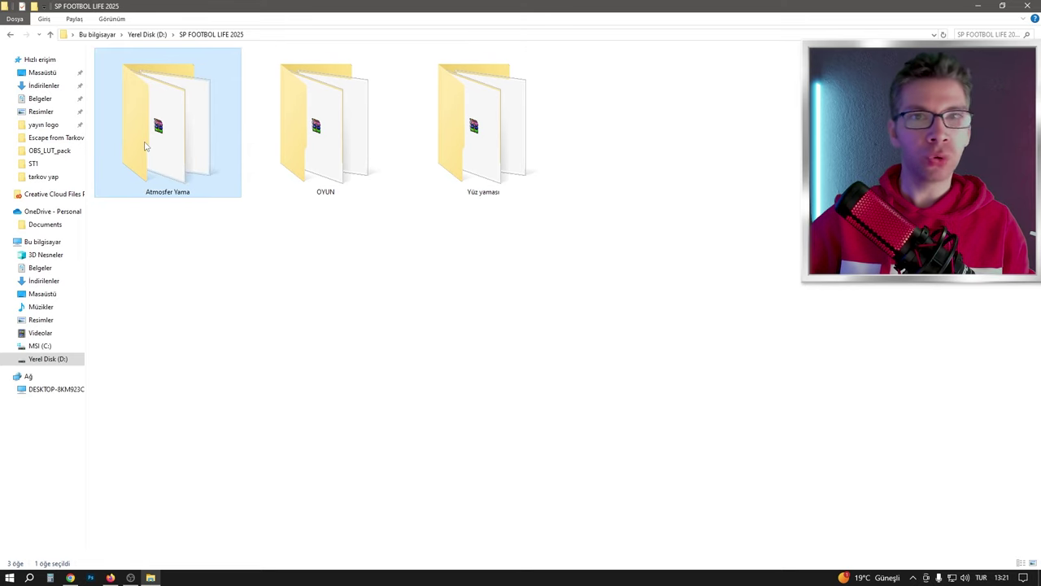
Step: Extract SPFL25.part01.rar from the OYUN folder into an SPFL25 folder, overwriting all existing files
double_click(326, 122)
left_click(163, 78)
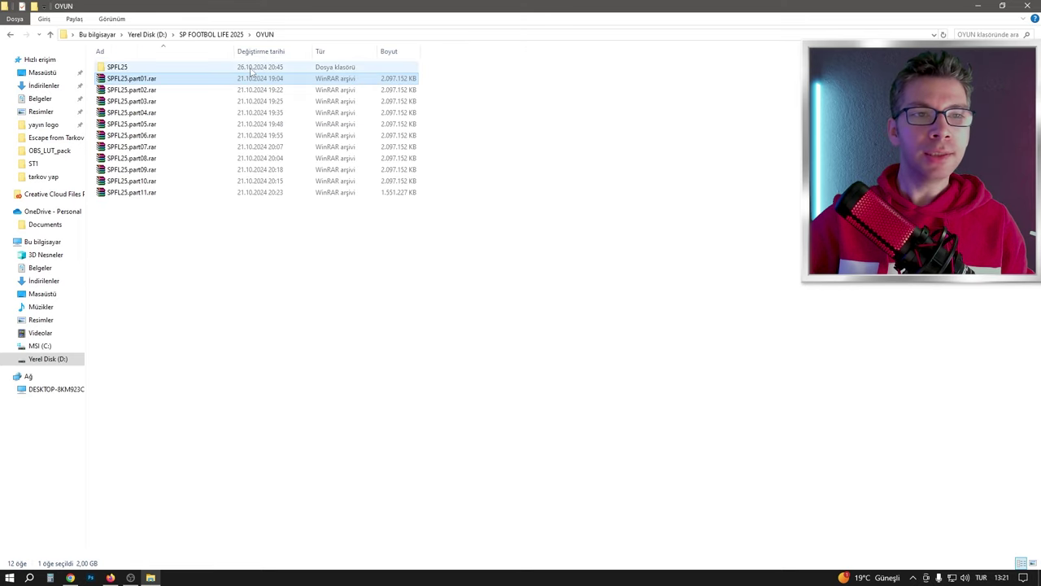
right_click(152, 81)
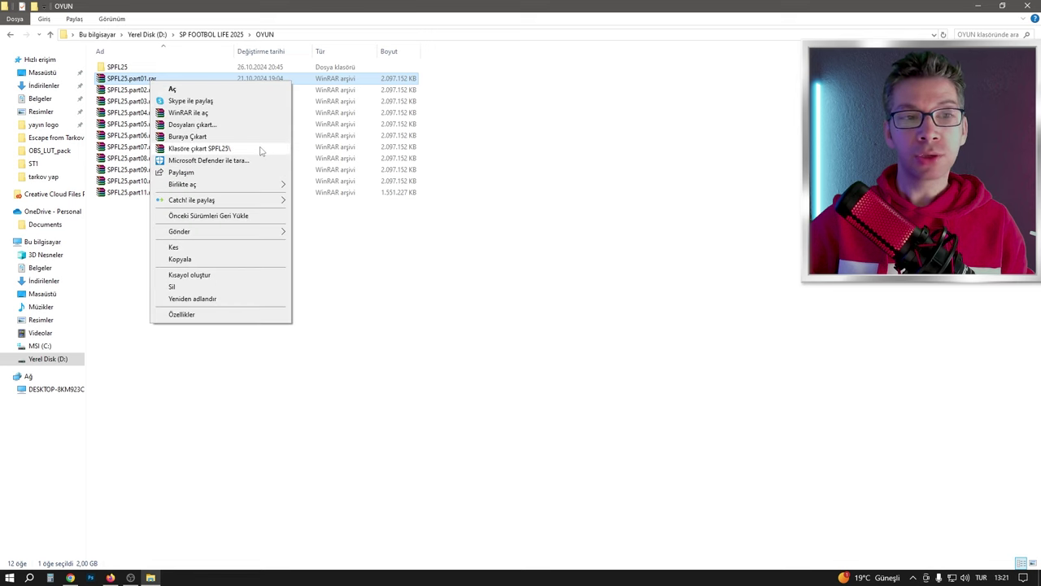
left_click(199, 148)
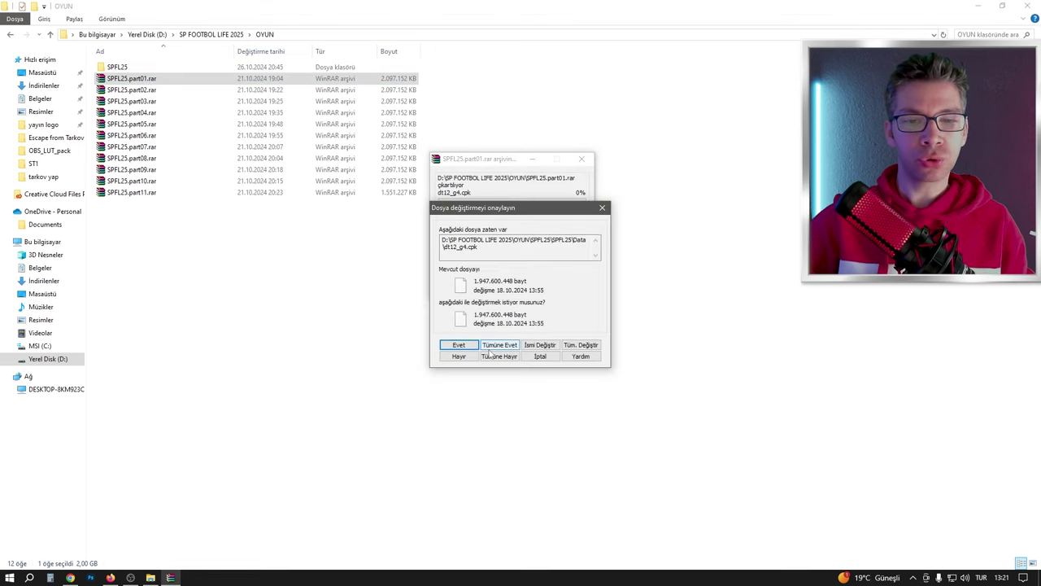
left_click(499, 345)
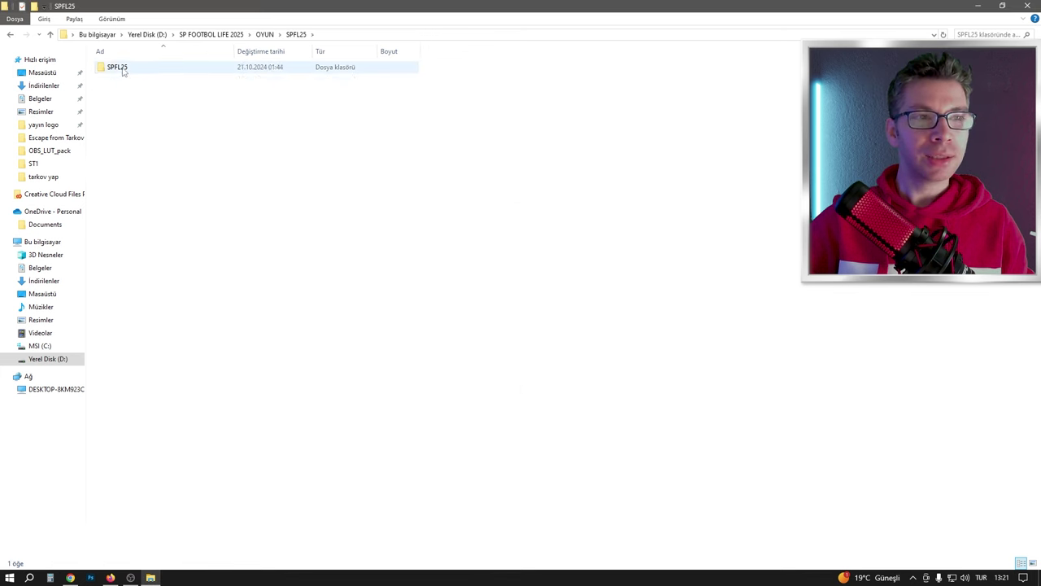
Step: Run SPFL25_setup.exe from the inner SPFL25 folder, advance to the installation directory page and exit the installer
double_click(119, 67)
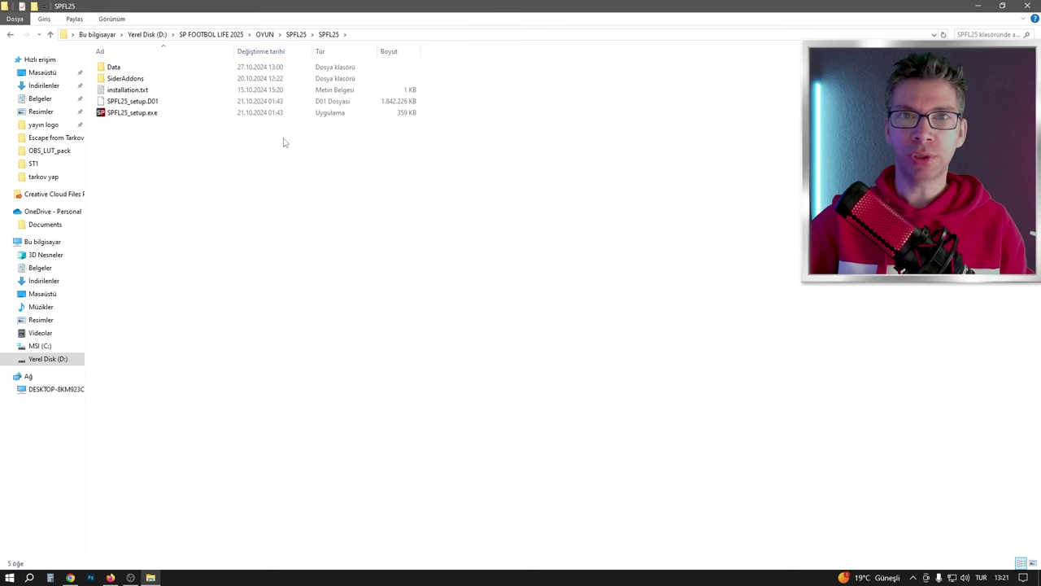
left_click(132, 112)
double_click(141, 115)
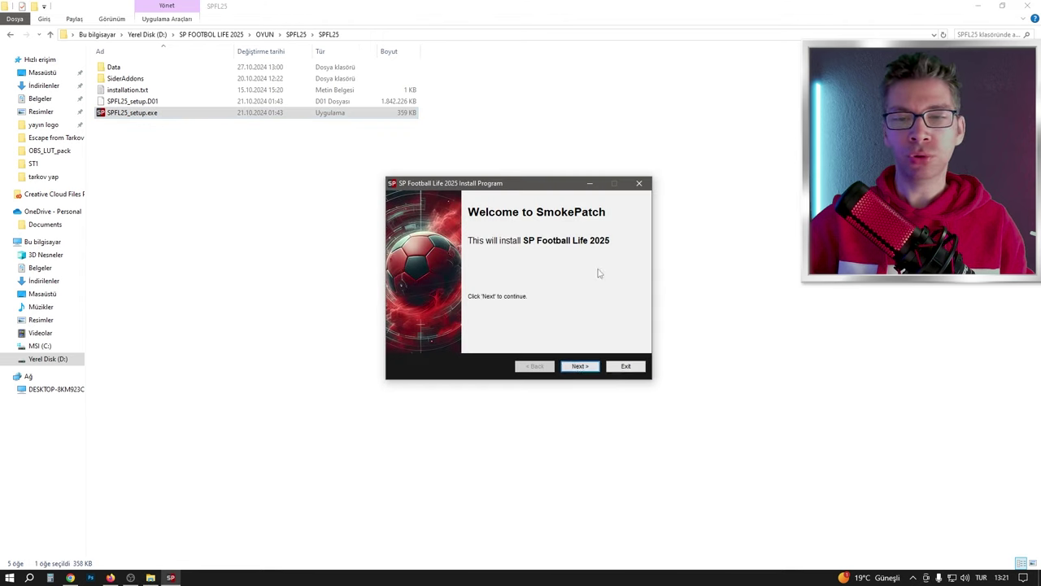
left_click(579, 366)
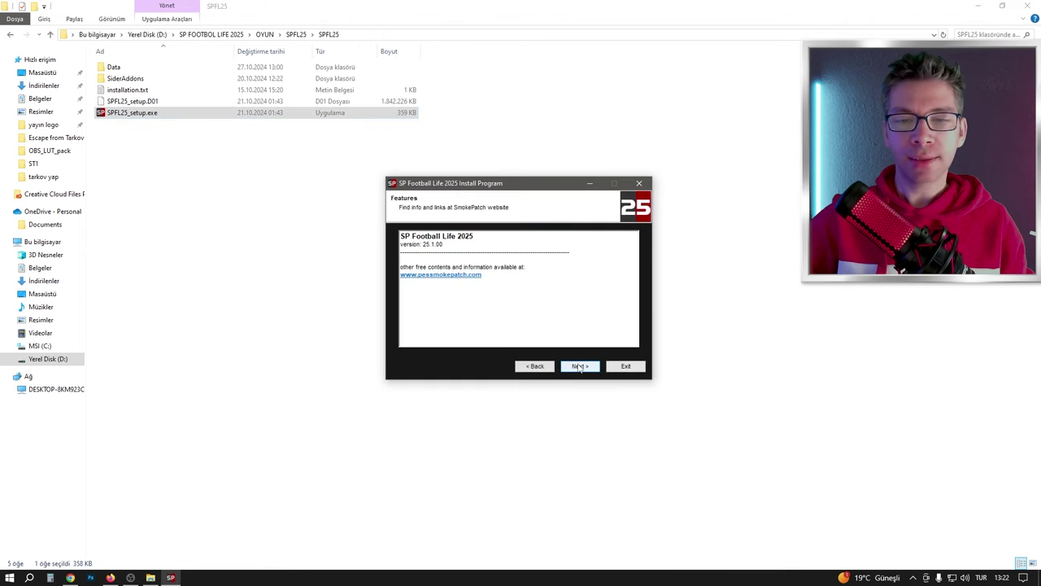
left_click(580, 366)
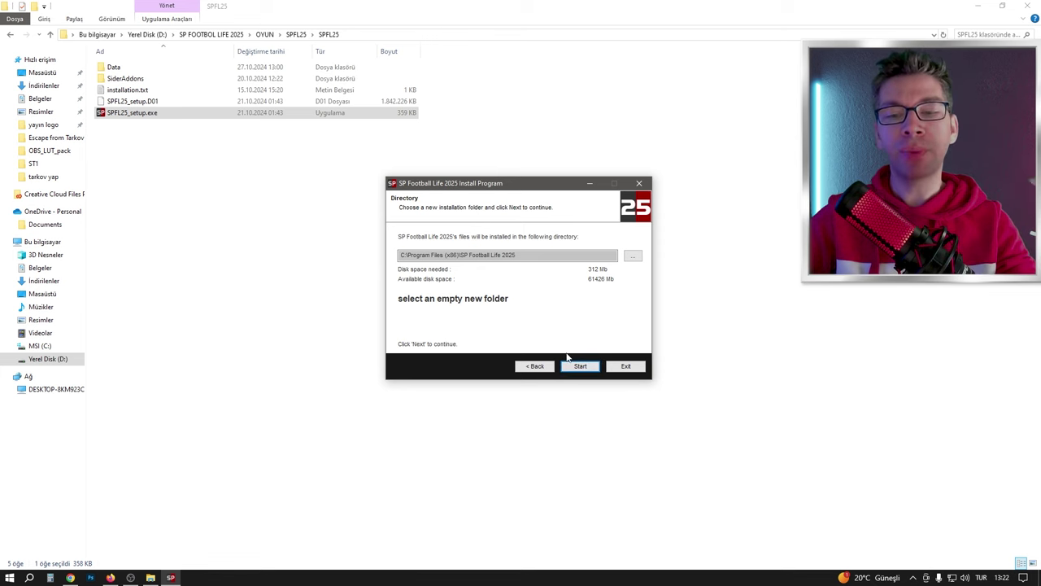
left_click(625, 366)
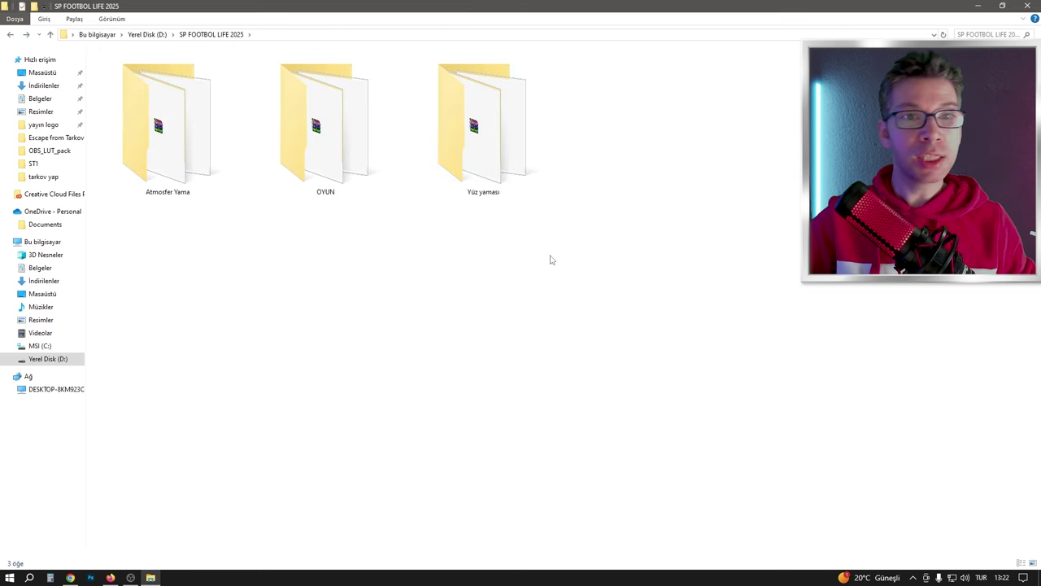
Step: Extract FL24_Faces.part01.rar from the Yüz yaması folder into an FL24_Faces folder
double_click(479, 180)
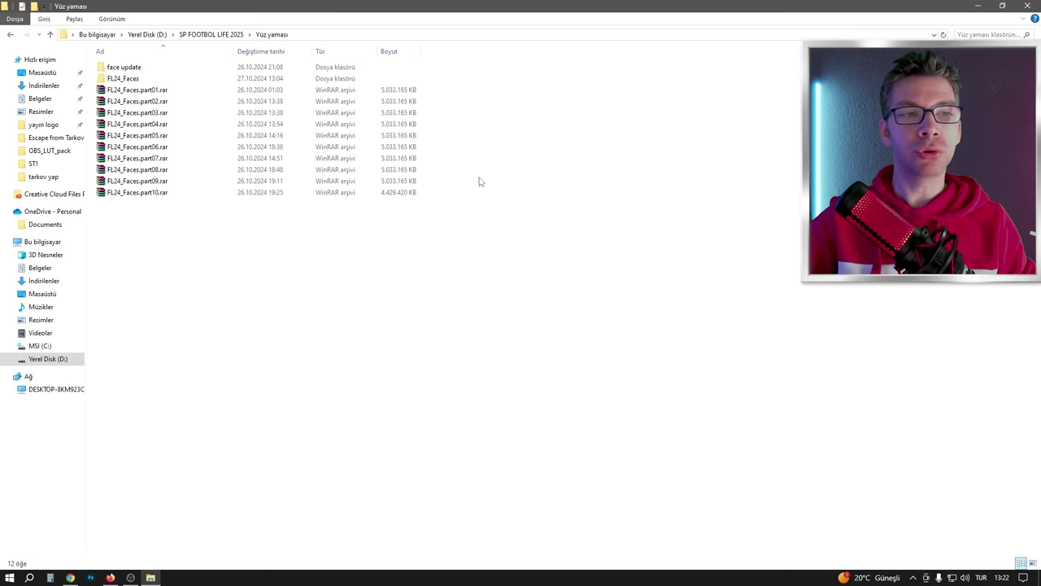
left_click(164, 91)
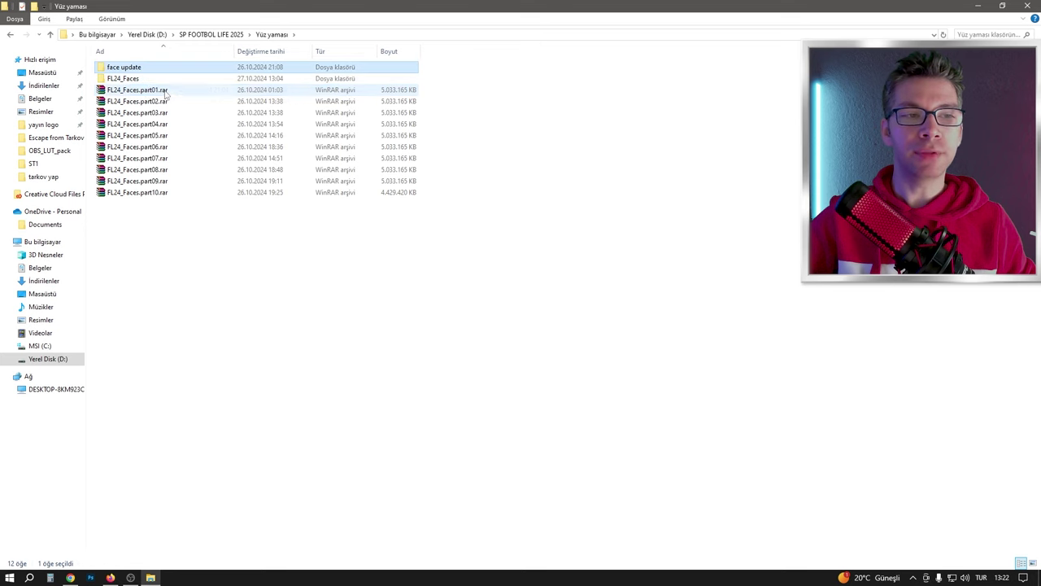
right_click(163, 92)
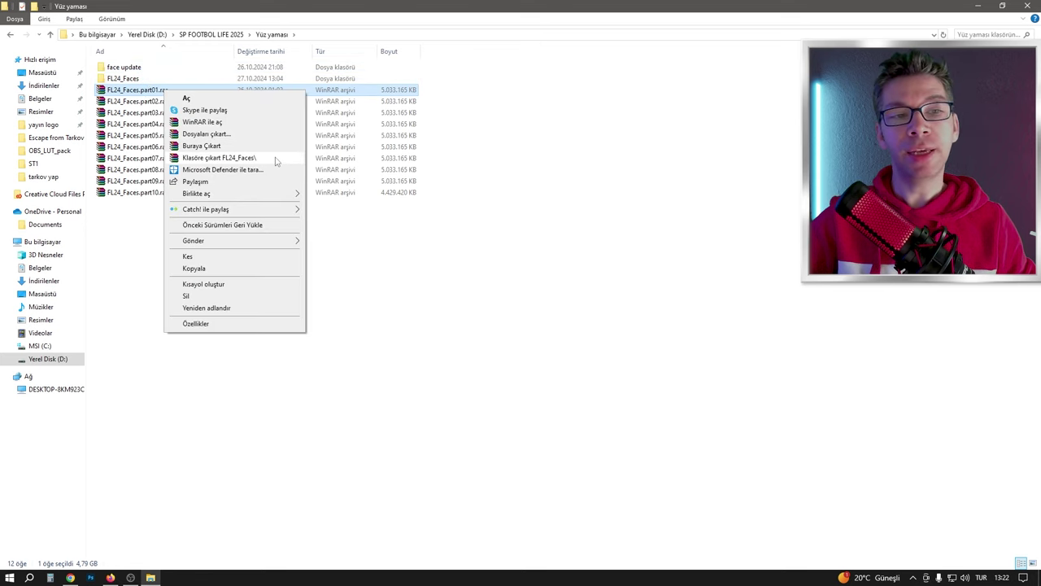
left_click(275, 158)
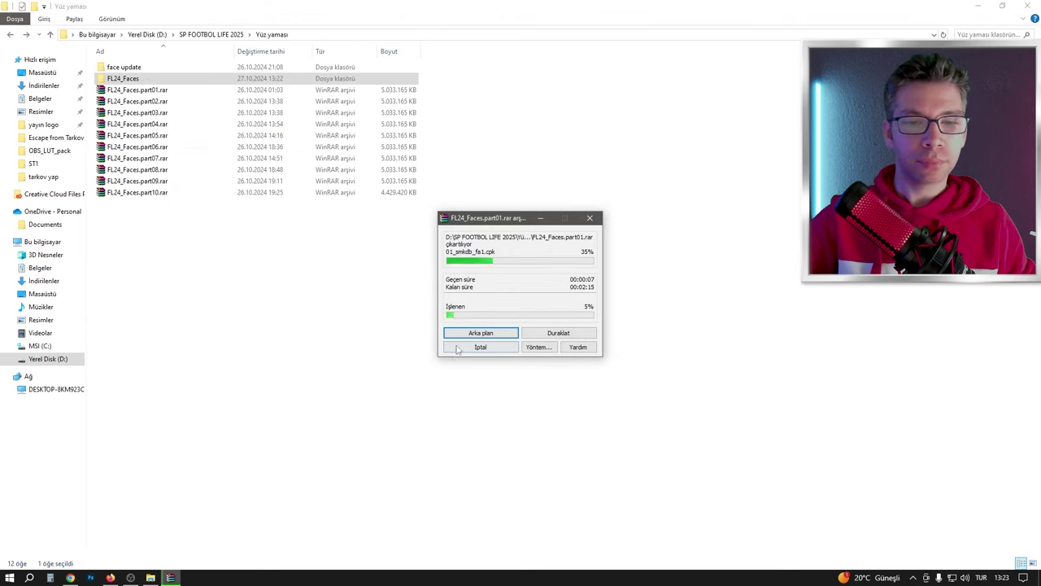
Step: Stop the running FL24_Faces extraction and copy all five .cpk files, 01_smkdb_fa2 to 01_smkdb_fa6, from the FL24_Faces folder
left_click(478, 347)
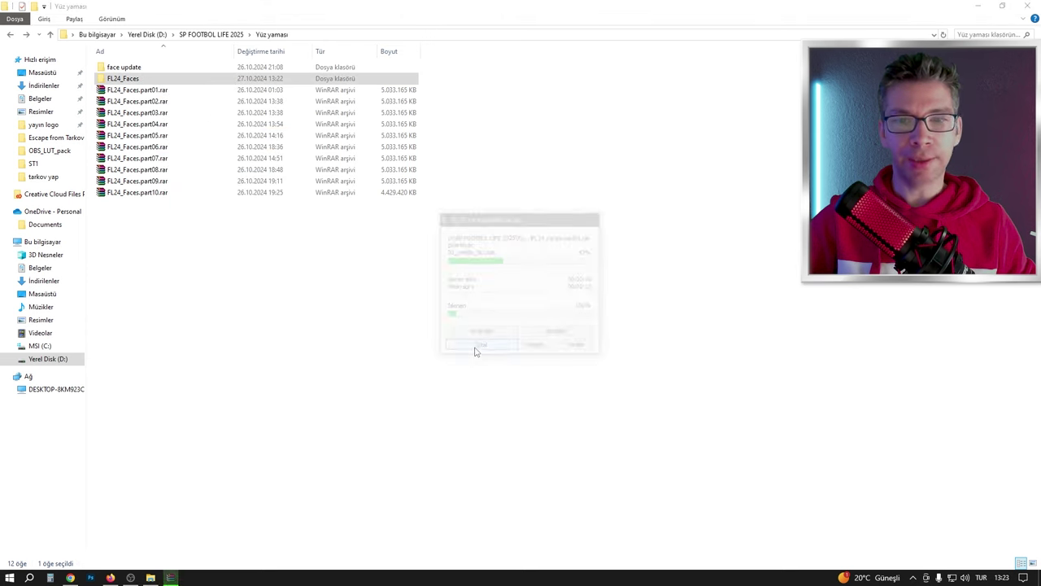
double_click(130, 80)
left_click_drag(176, 168, 128, 69)
right_click(129, 68)
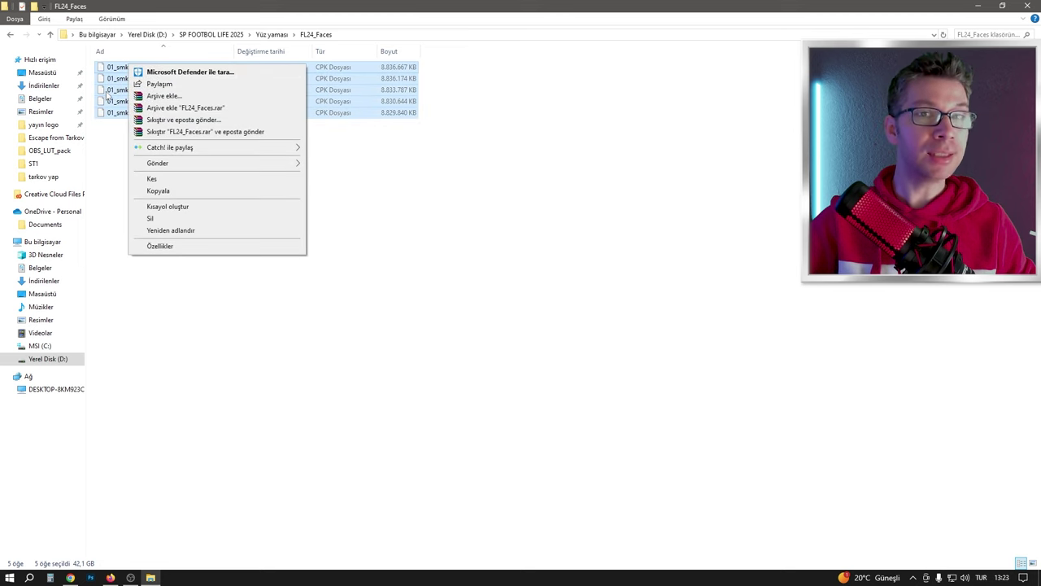
left_click(185, 193)
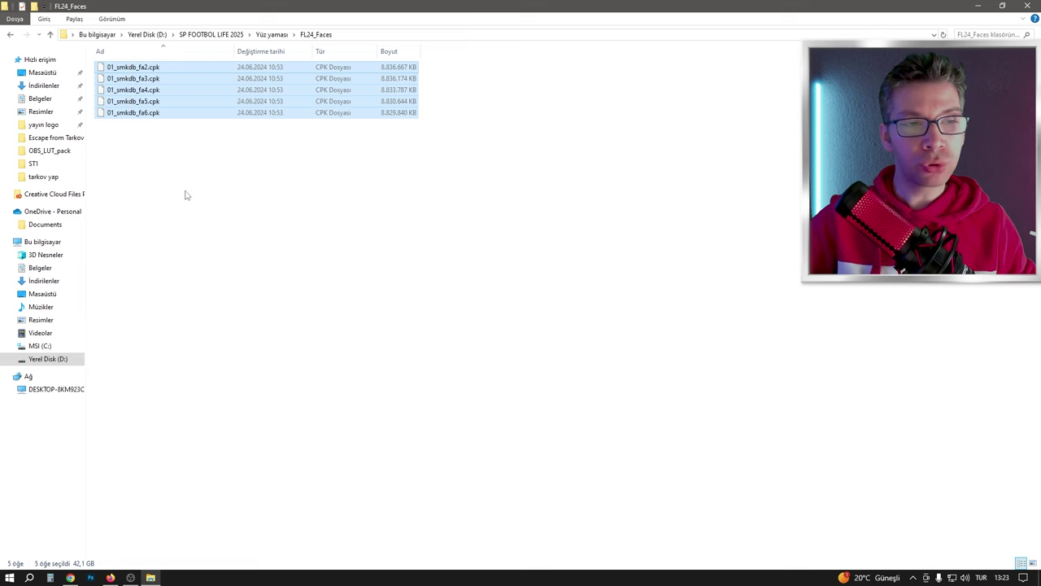
right_click(154, 118)
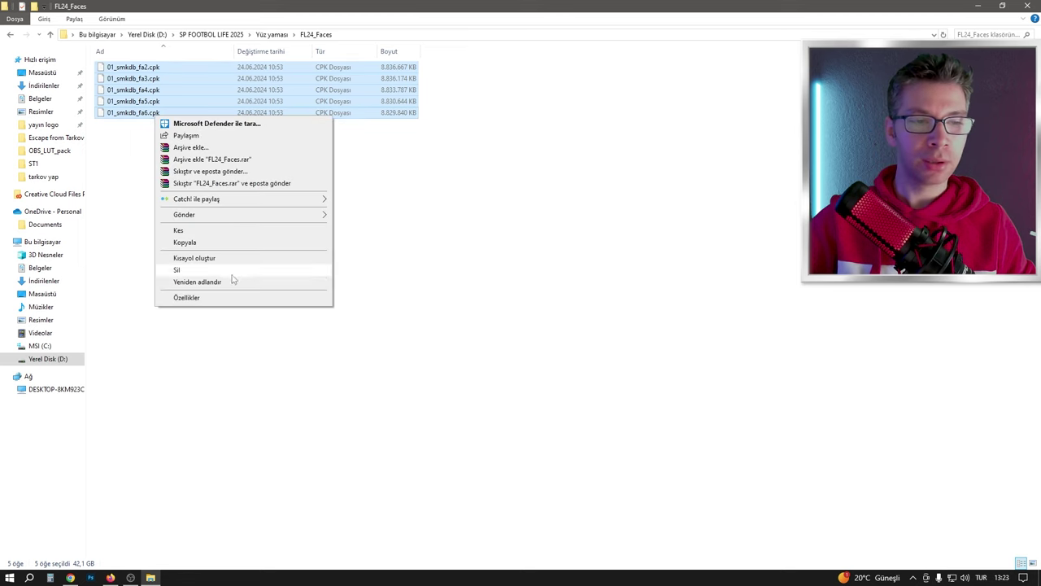
left_click(204, 242)
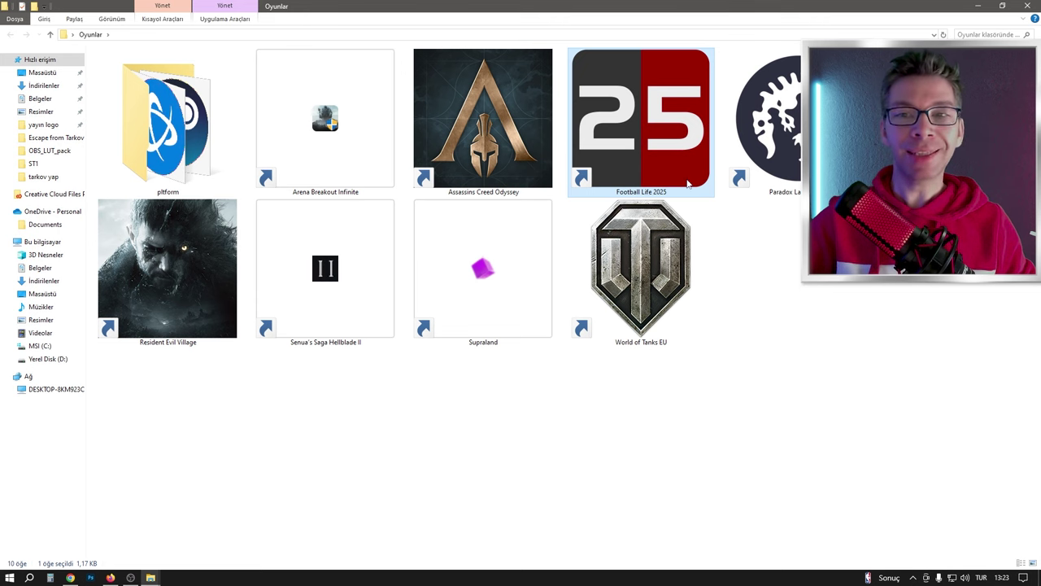
Step: Open the game's download folder through the Football Life 2025 shortcut's file location and try pasting the face files, cancelling the replacement
right_click(658, 122)
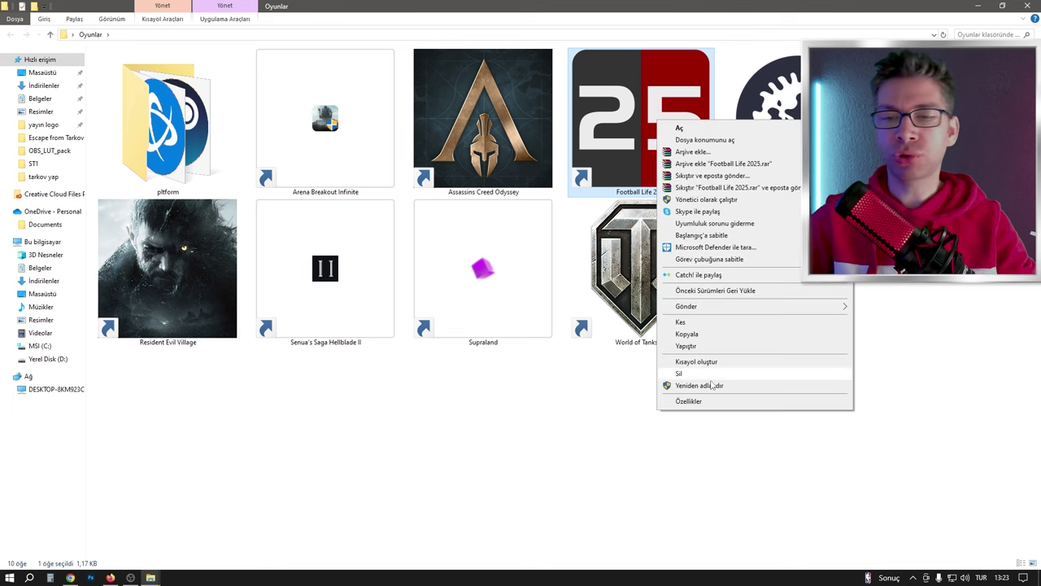
left_click(714, 406)
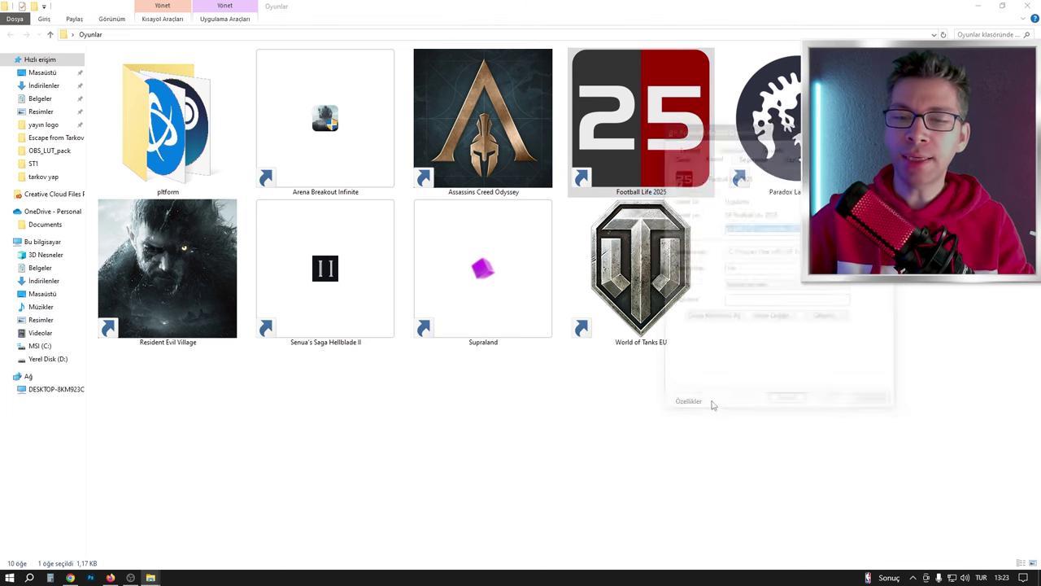
left_click(712, 318)
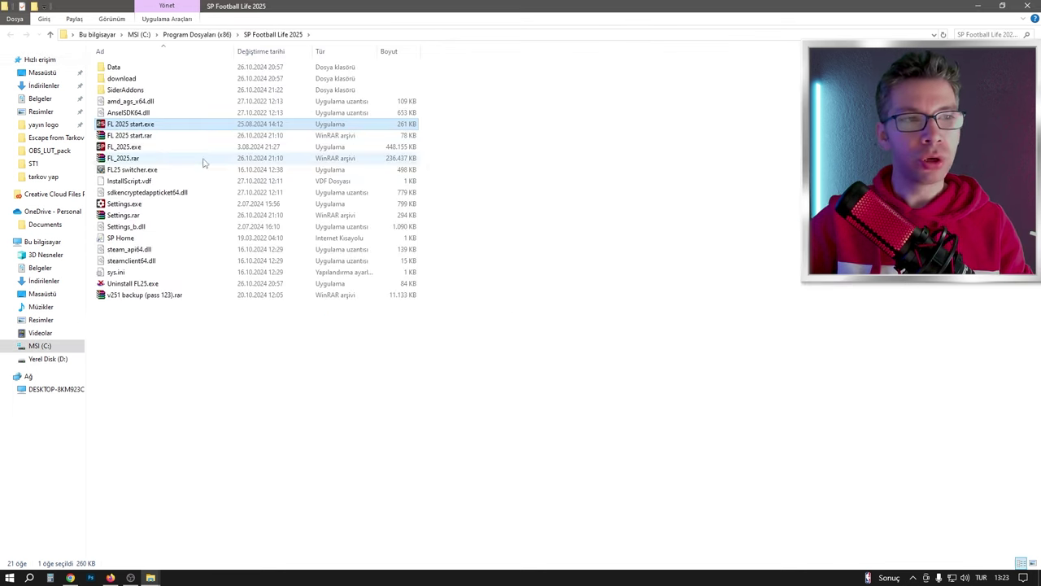
double_click(121, 78)
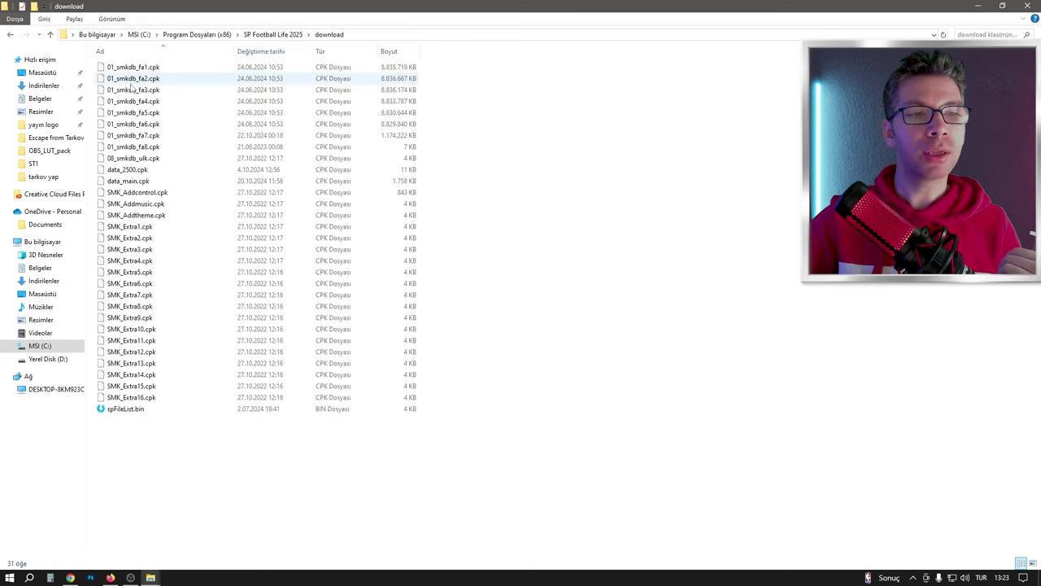
right_click(485, 169)
left_click(542, 272)
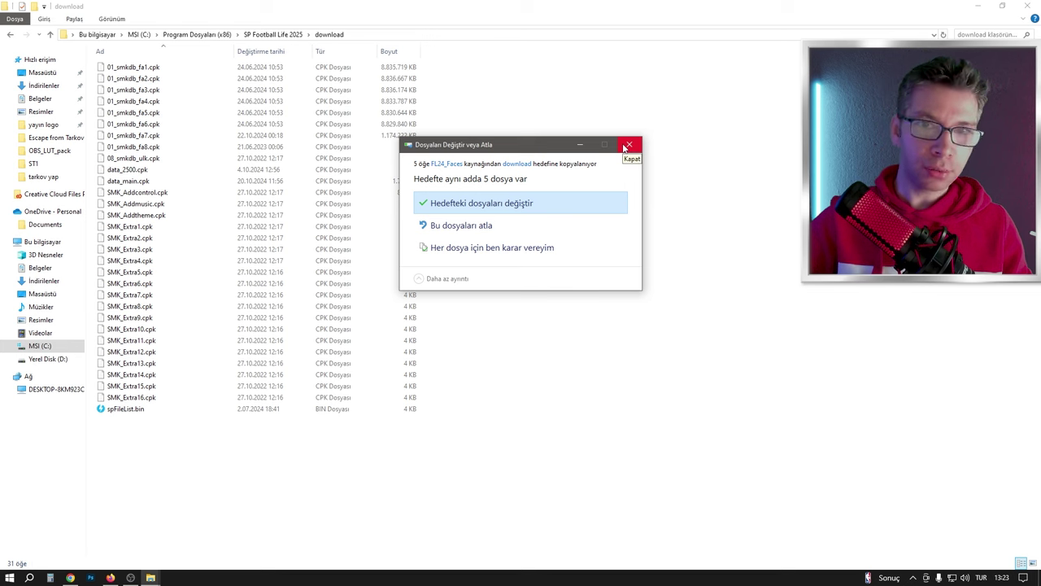
left_click(626, 146)
Step: Try extracting FL24-25_facepack_up2.rar in the face update folder of Yüz yaması into its own folder, cancelling the overwrite
mouse_move(151, 576)
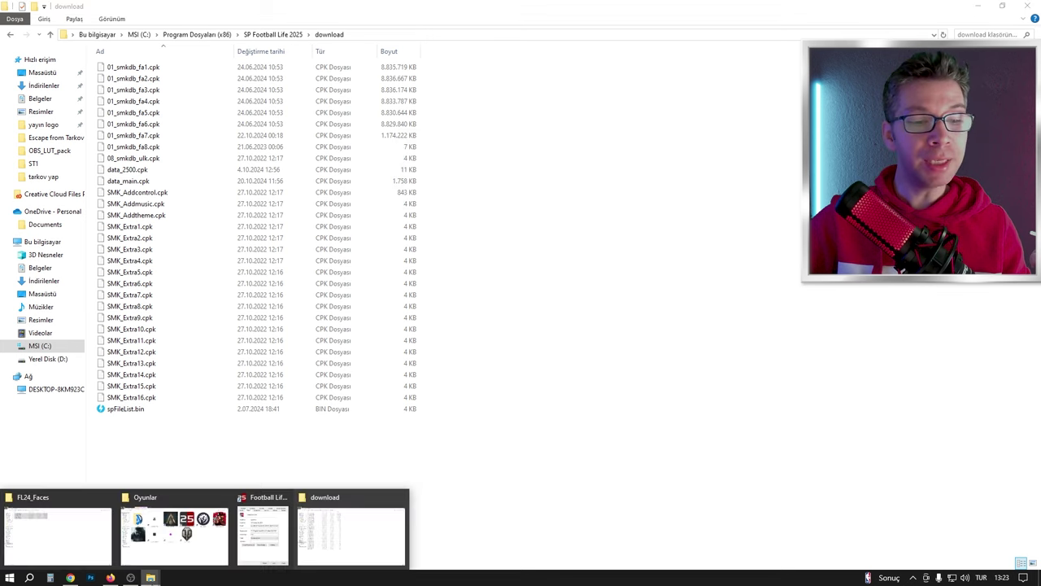
left_click(57, 525)
left_click(273, 35)
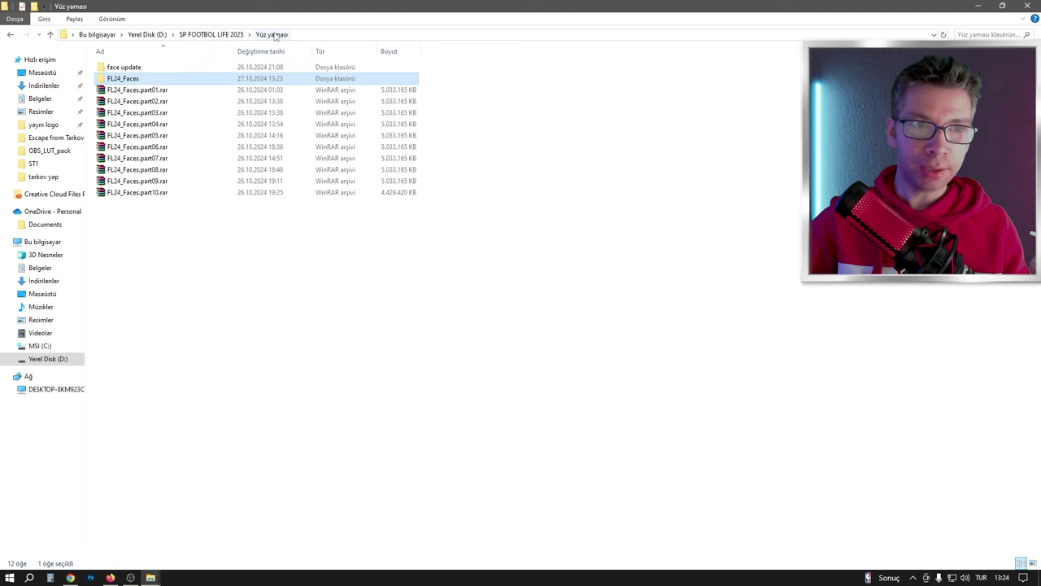
double_click(128, 68)
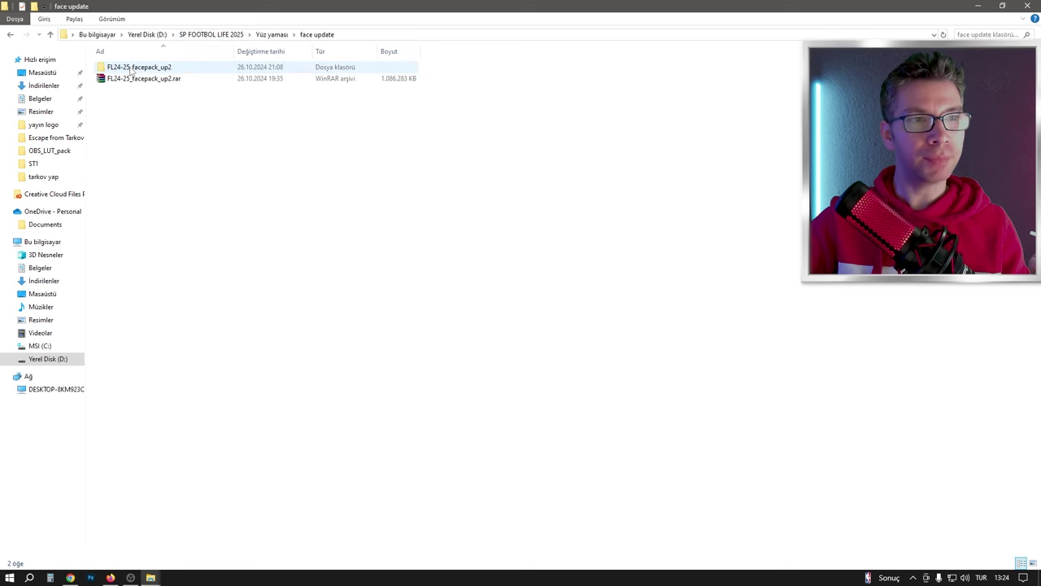
right_click(146, 79)
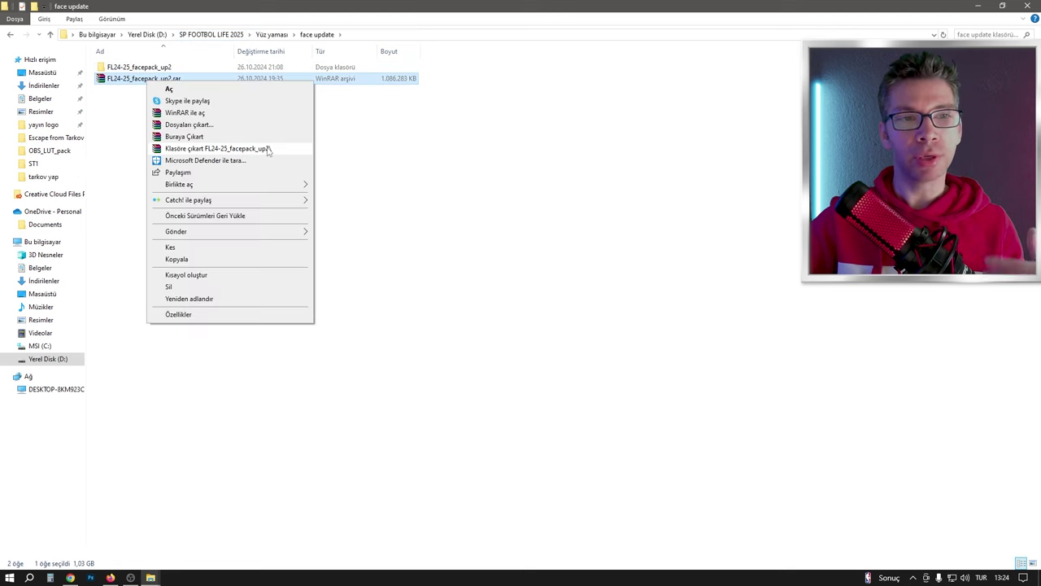
left_click(268, 150)
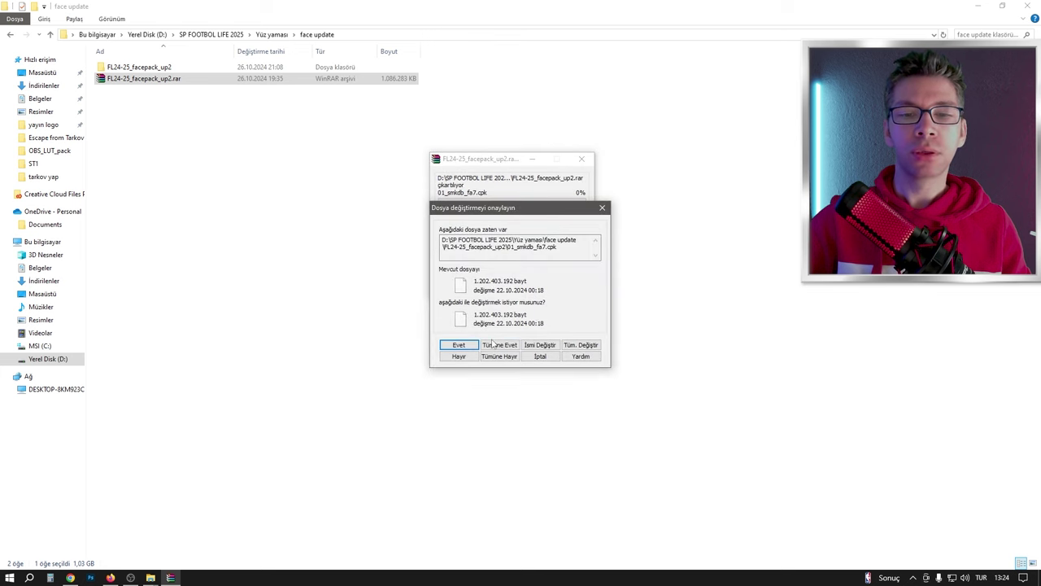
left_click(539, 355)
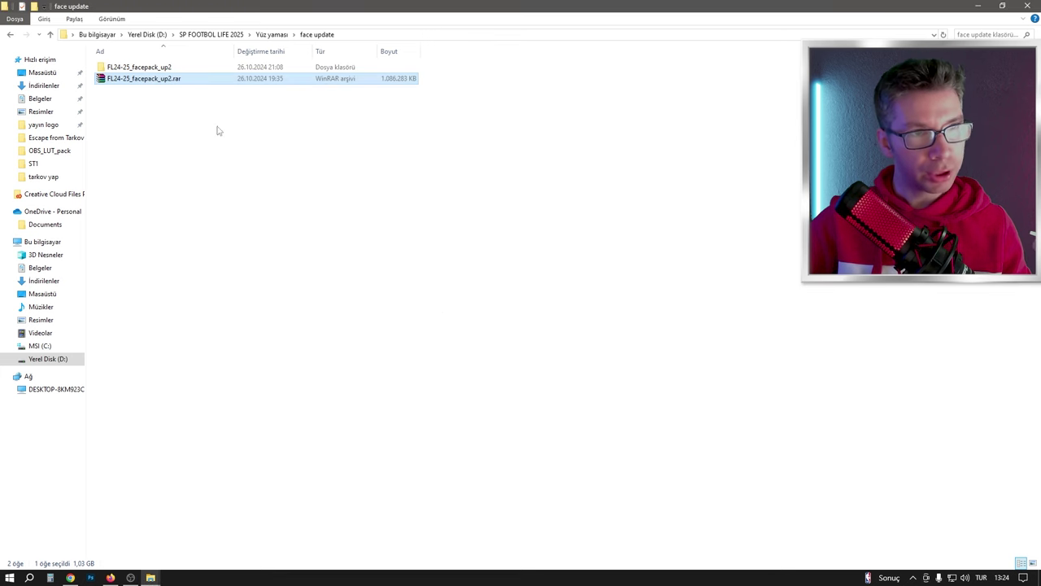
Step: Copy 01_smkdb_fa7.cpk from the FL24-25_facepack_up2 folder
double_click(154, 68)
right_click(154, 69)
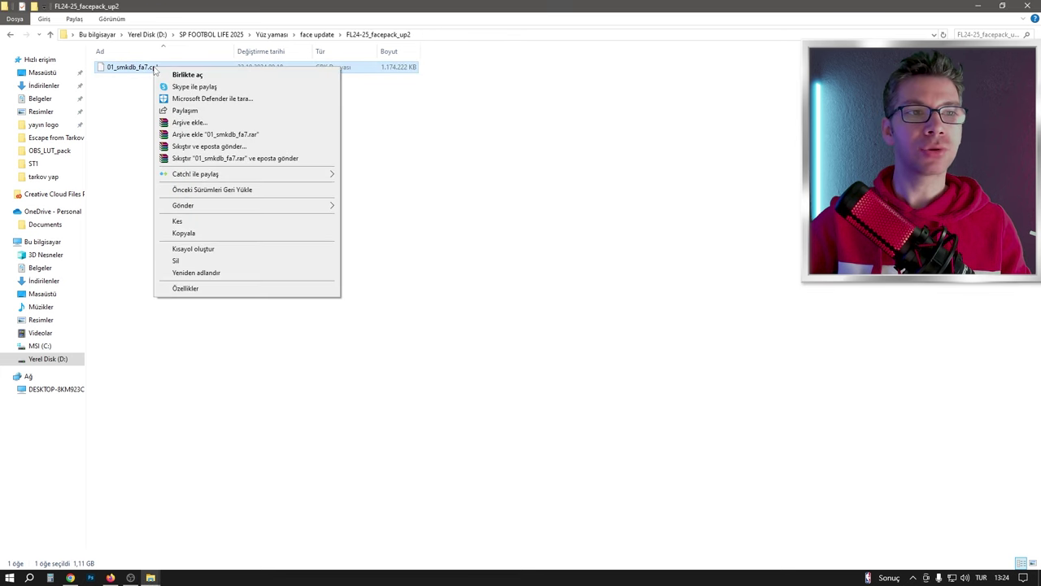
left_click(124, 72)
right_click(136, 65)
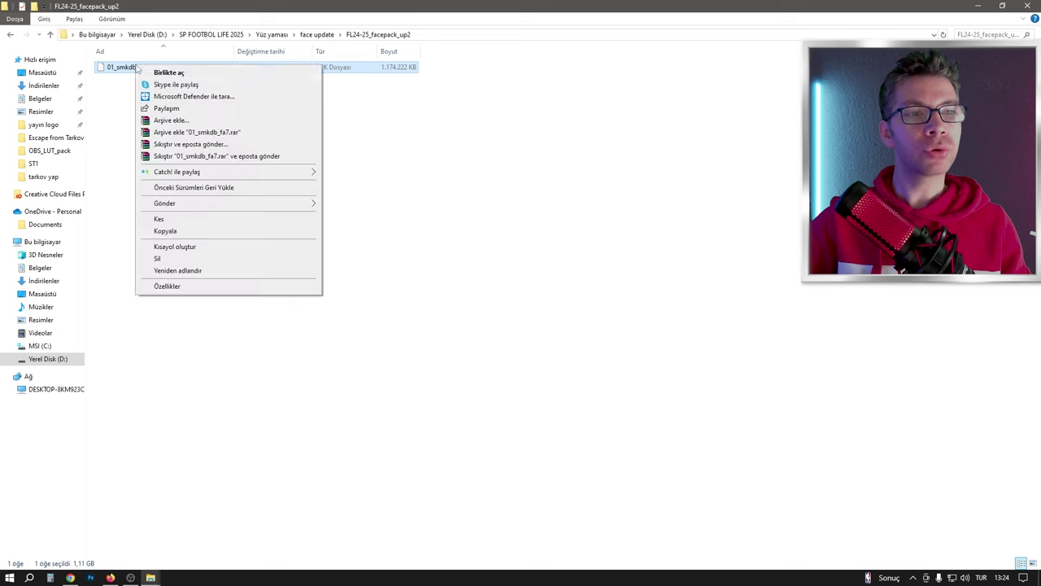
left_click(223, 233)
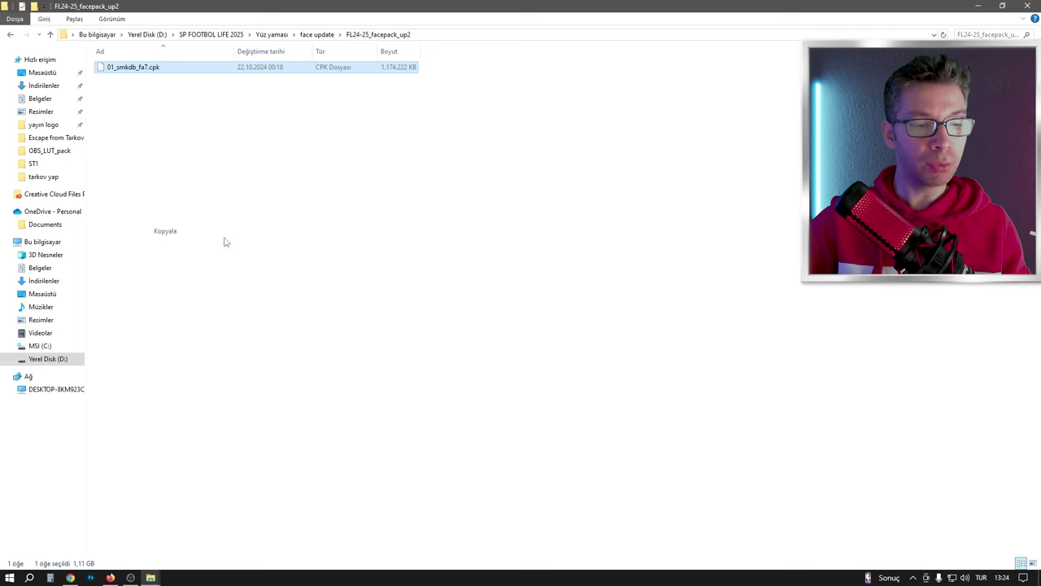
Step: Open the game's download folder again from the Football Life 2025 shortcut and try pasting 01_smkdb_fa7.cpk, cancelling the replacement
left_click(155, 577)
left_click(151, 538)
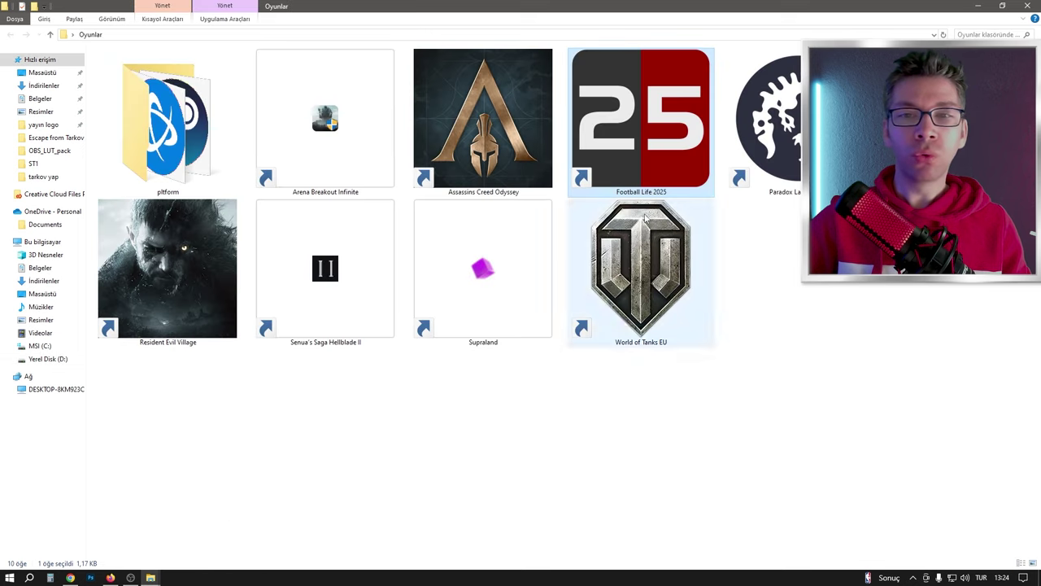
right_click(668, 107)
left_click(699, 388)
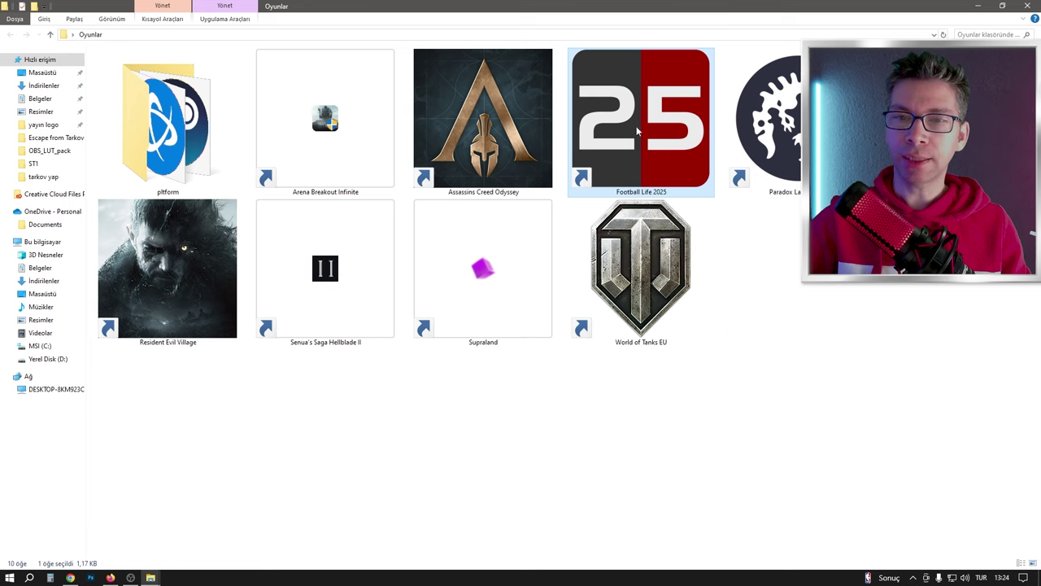
left_click(693, 324)
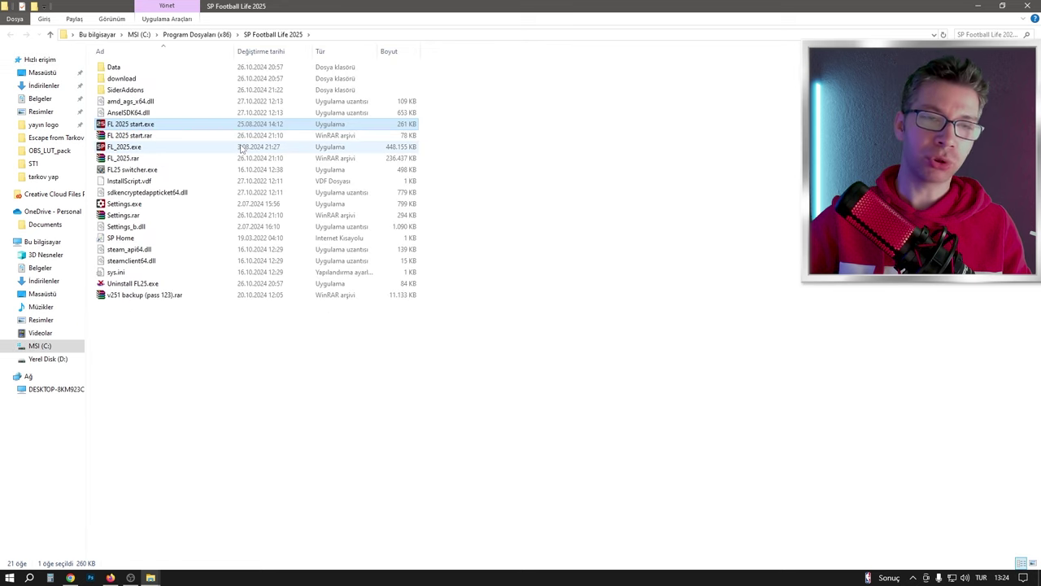
double_click(130, 78)
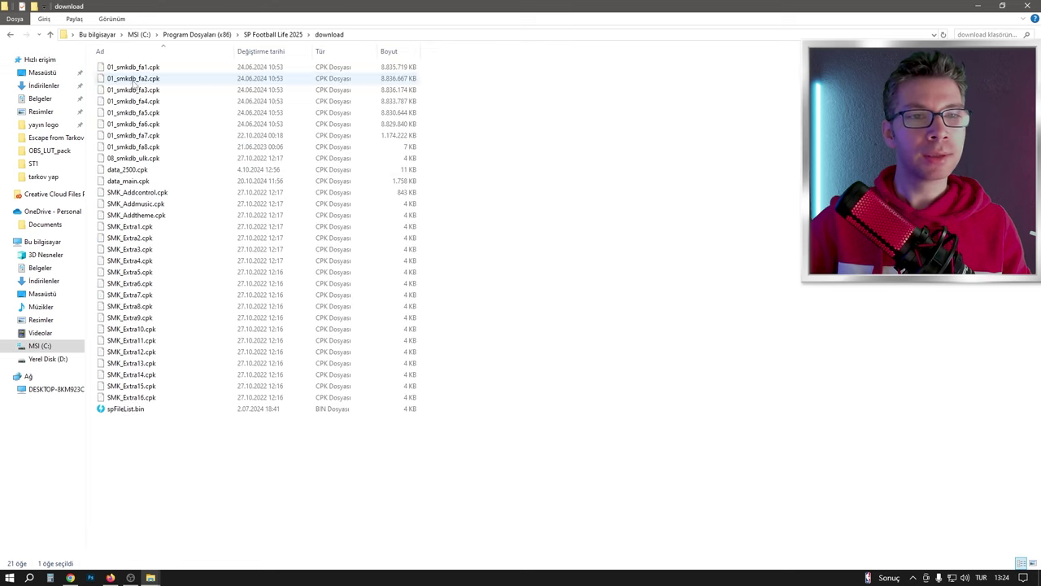
right_click(489, 201)
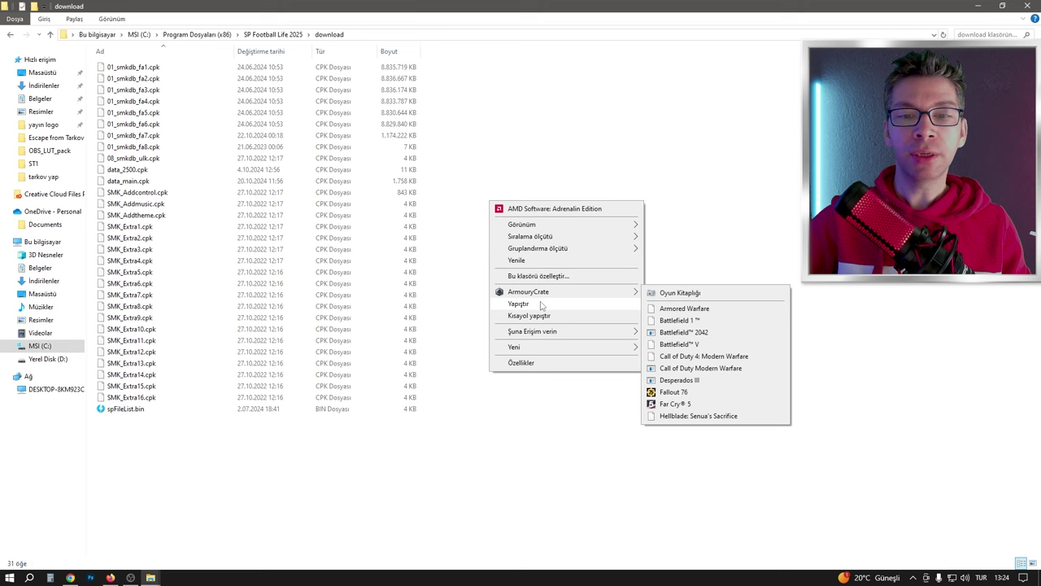
left_click(518, 304)
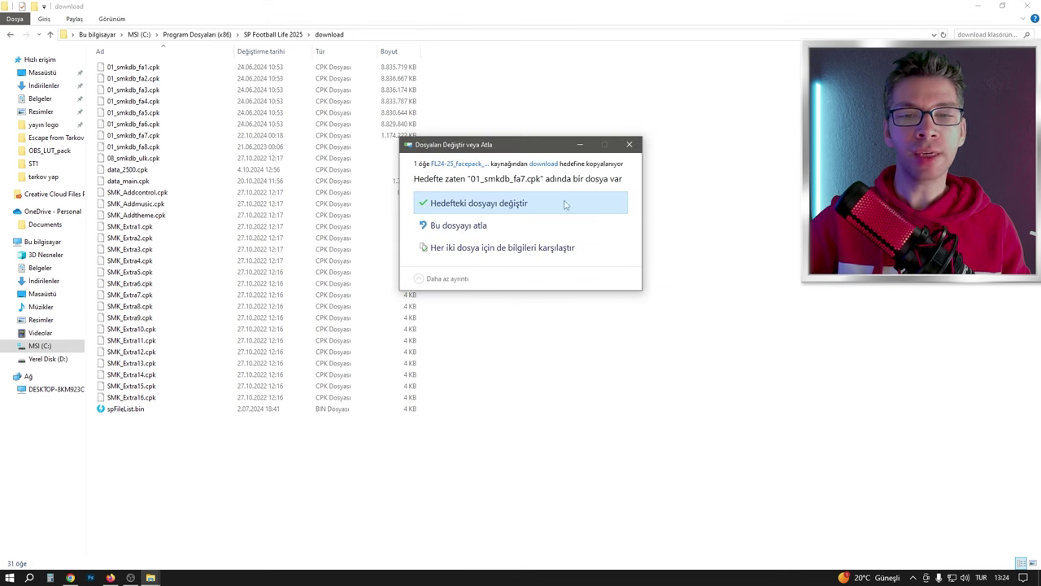
left_click(628, 145)
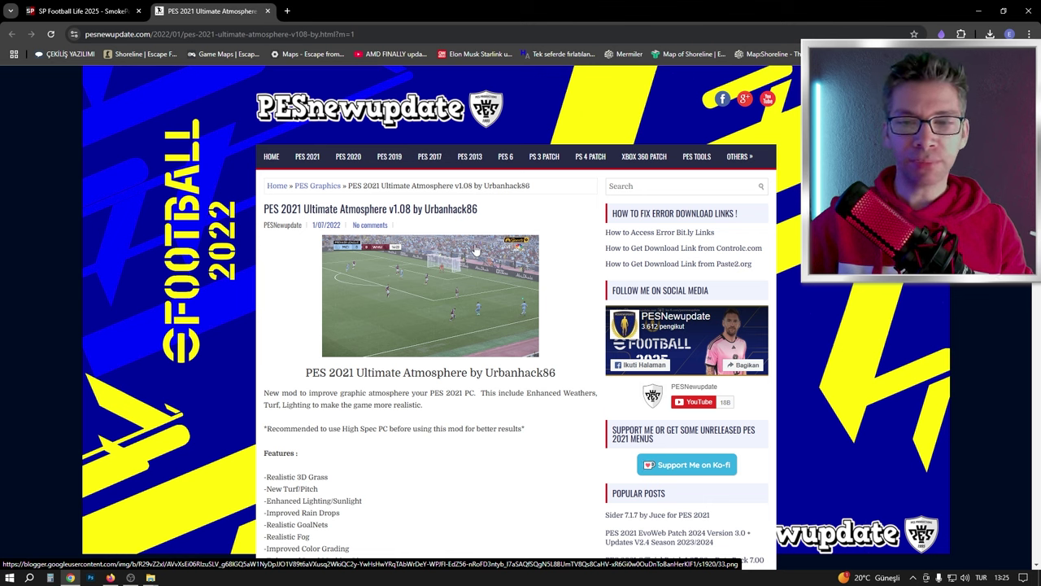
Step: Look over the features, usage instructions and FAQ on the PES 2021 Ultimate Atmosphere v1.08 page, down to its download links
scroll(476, 250, "down", 2)
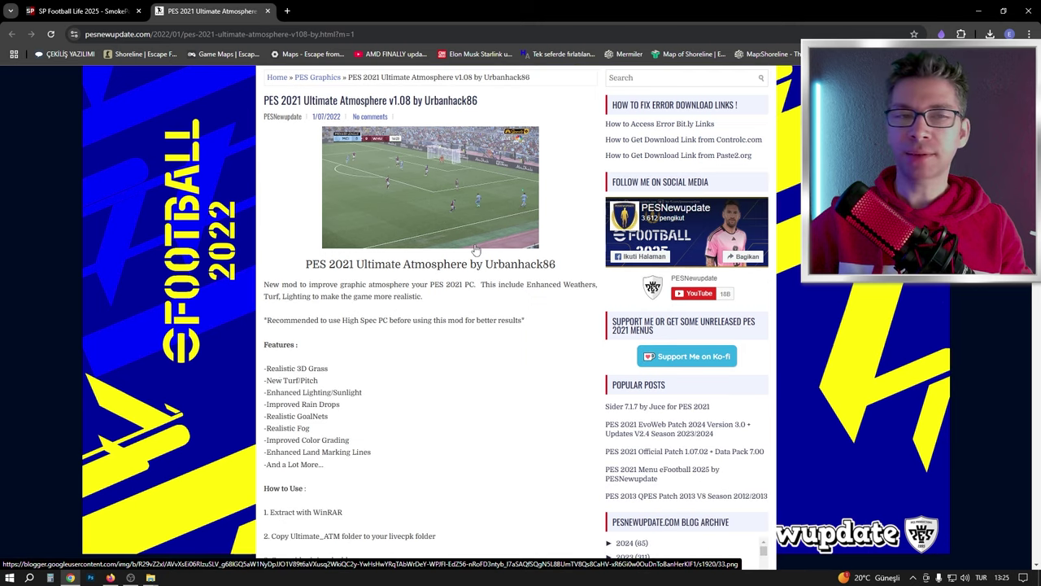
scroll(476, 249, "up", 2)
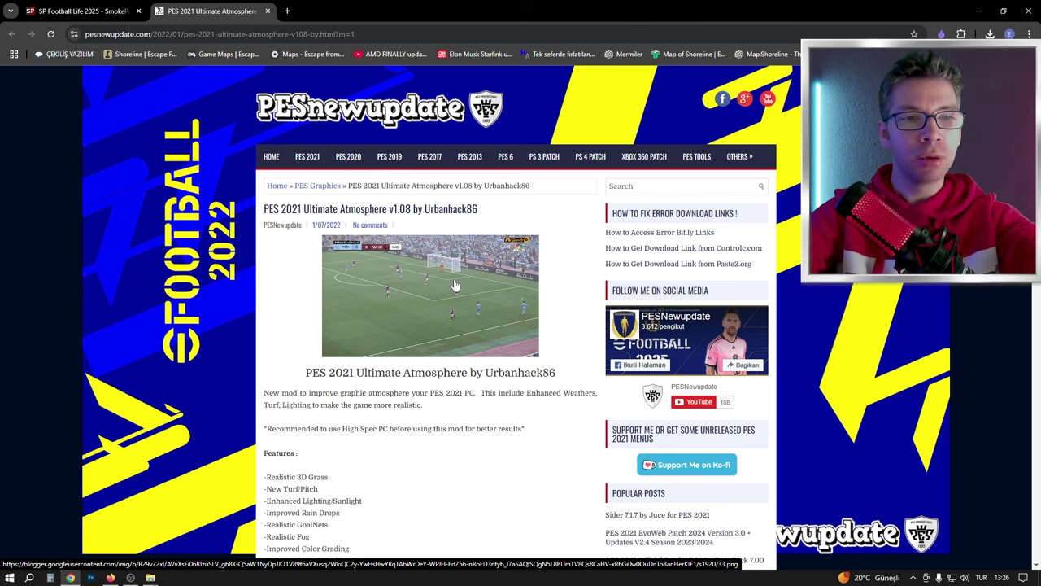
scroll(454, 284, "down", 5)
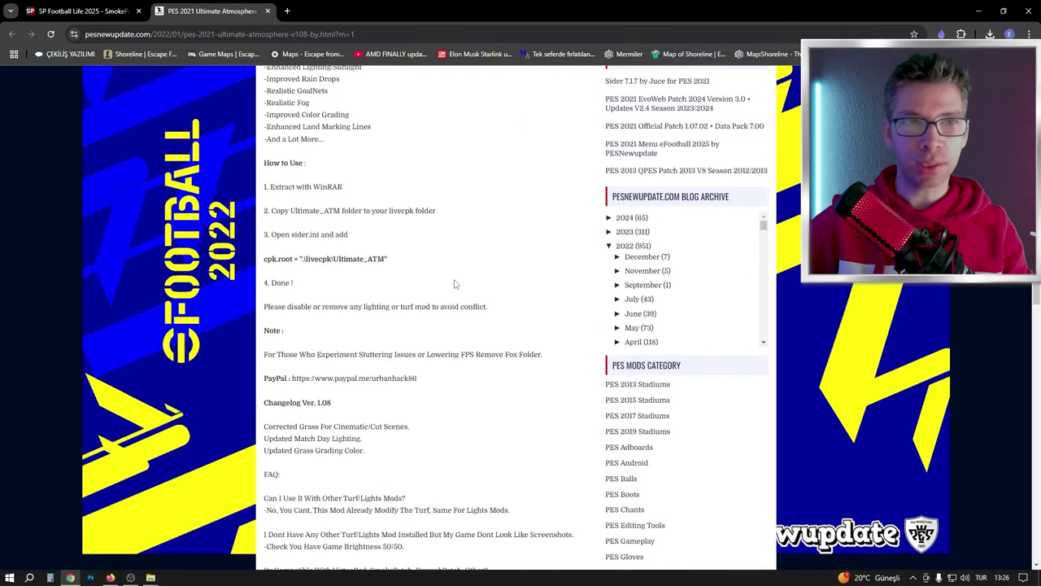
scroll(454, 285, "down", 7)
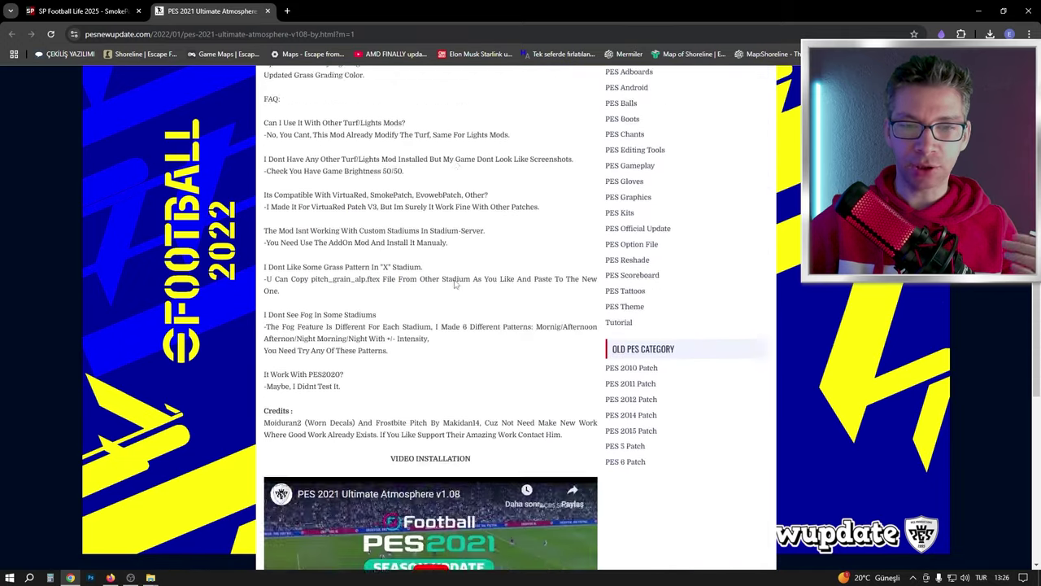
scroll(455, 283, "down", 1)
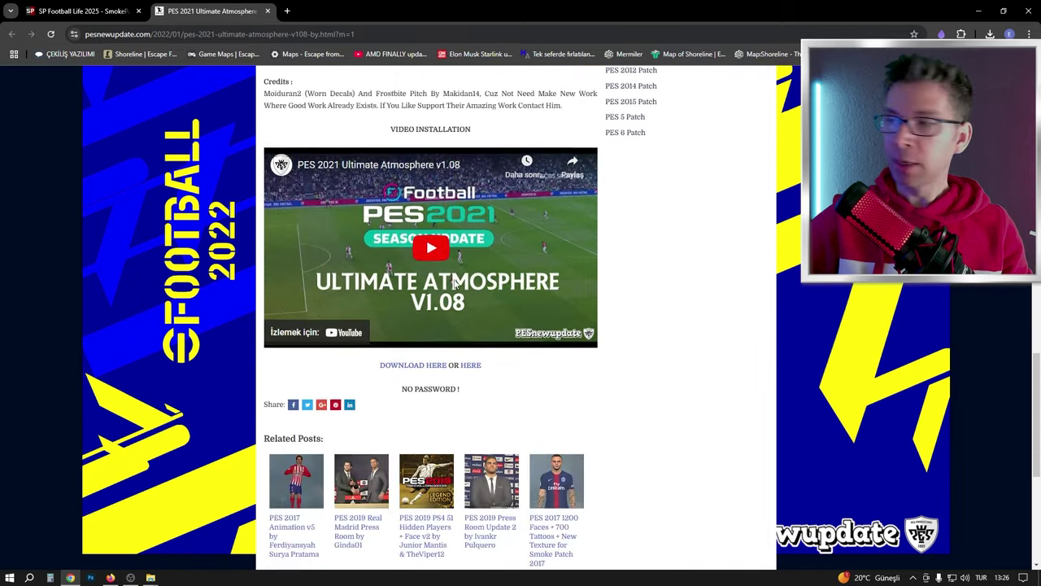
Step: Play the embedded PES 2021 Ultimate Atmosphere v1.08 video in full screen and skip ahead through it to preview the gameplay
left_click(426, 312)
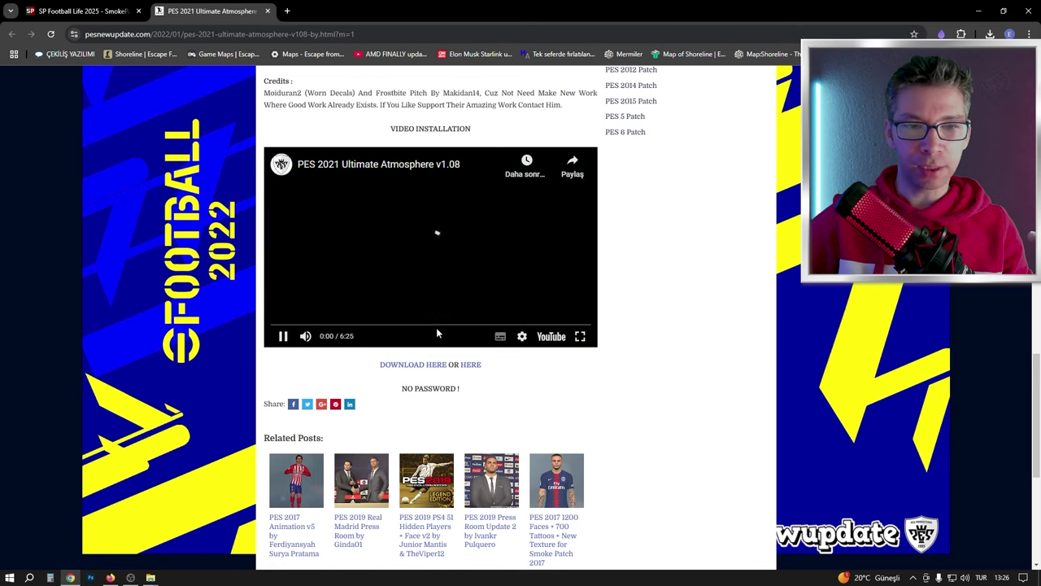
left_click(305, 326)
key("f")
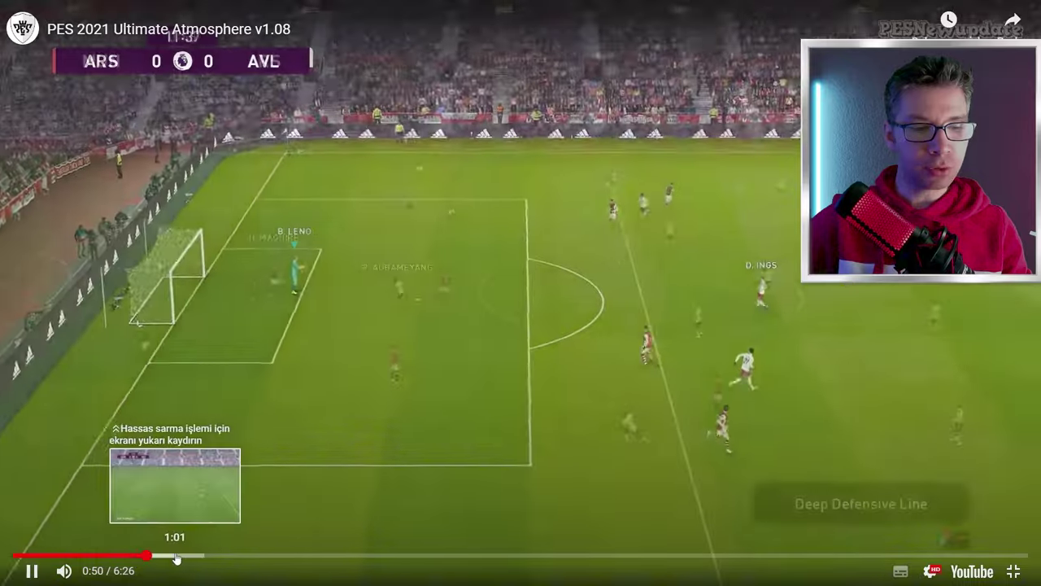
left_click(175, 558)
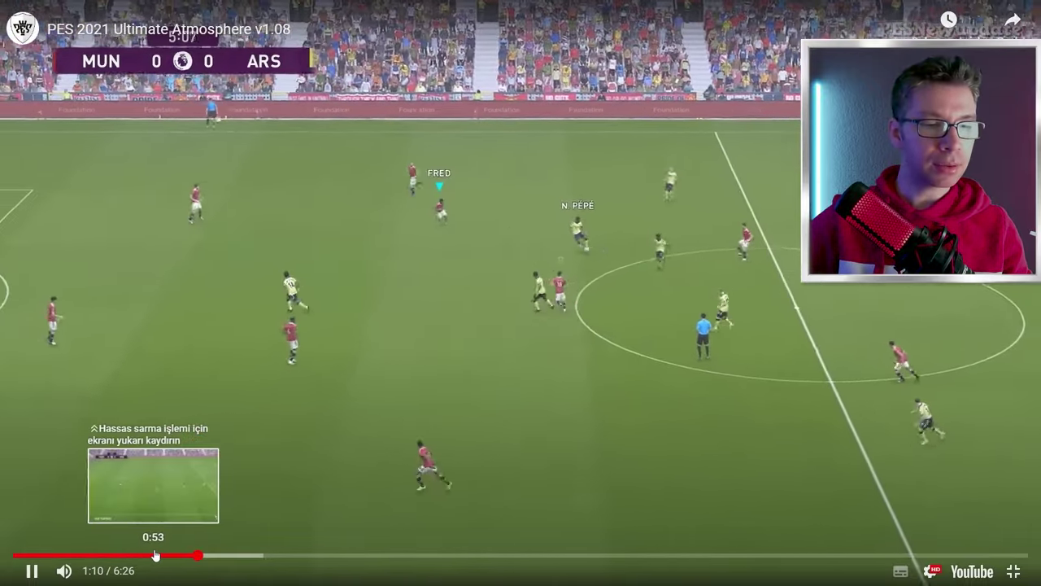
left_click_drag(335, 556, 411, 556)
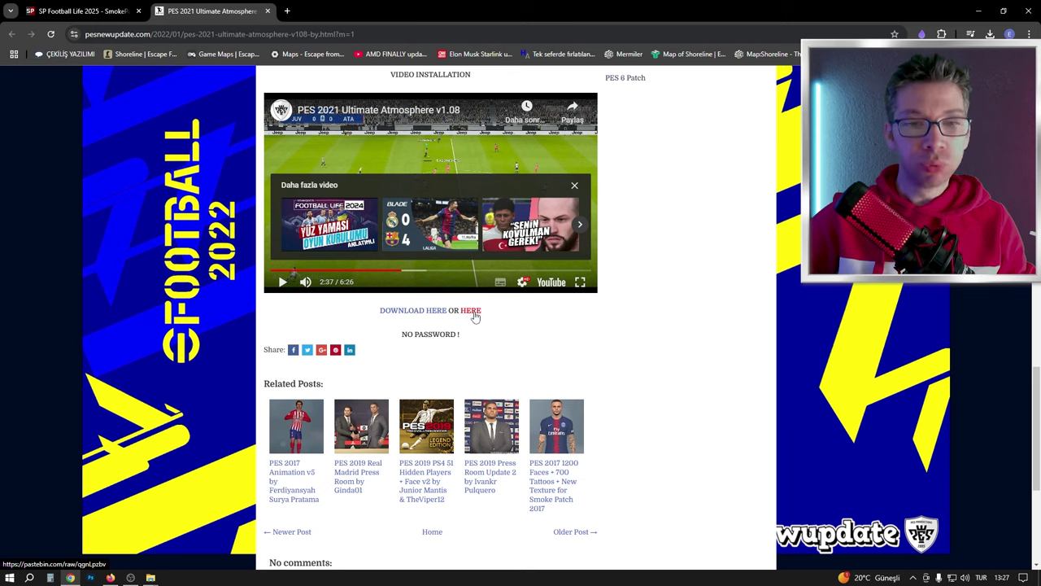
Step: Open the second download link for PES 2021 Ultimate Atmosphere v1.08 and examine the listed Google Drive and ShareMods file links
left_click(466, 314)
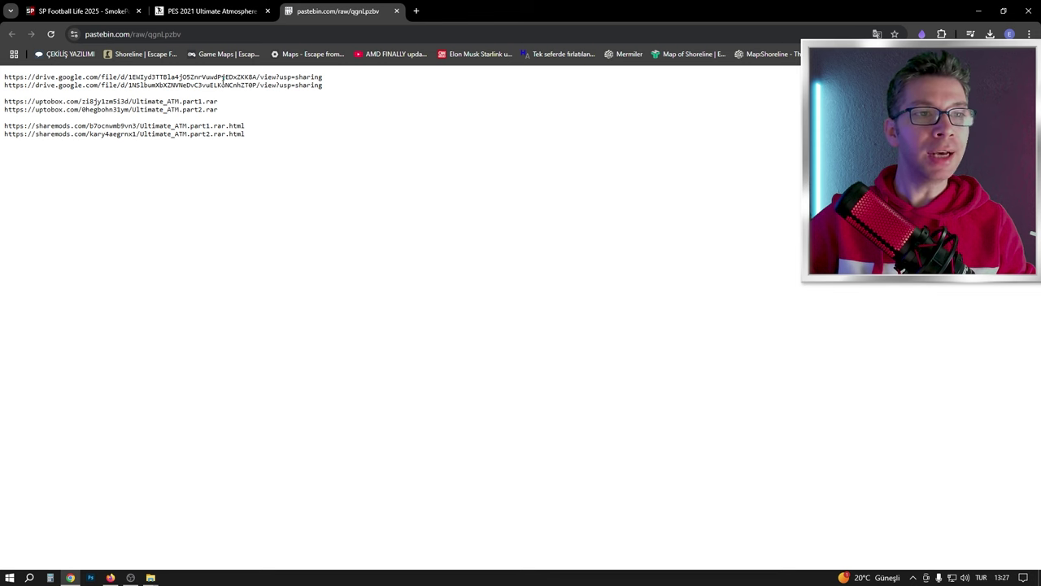
left_click_drag(52, 77, 340, 88)
left_click(325, 90)
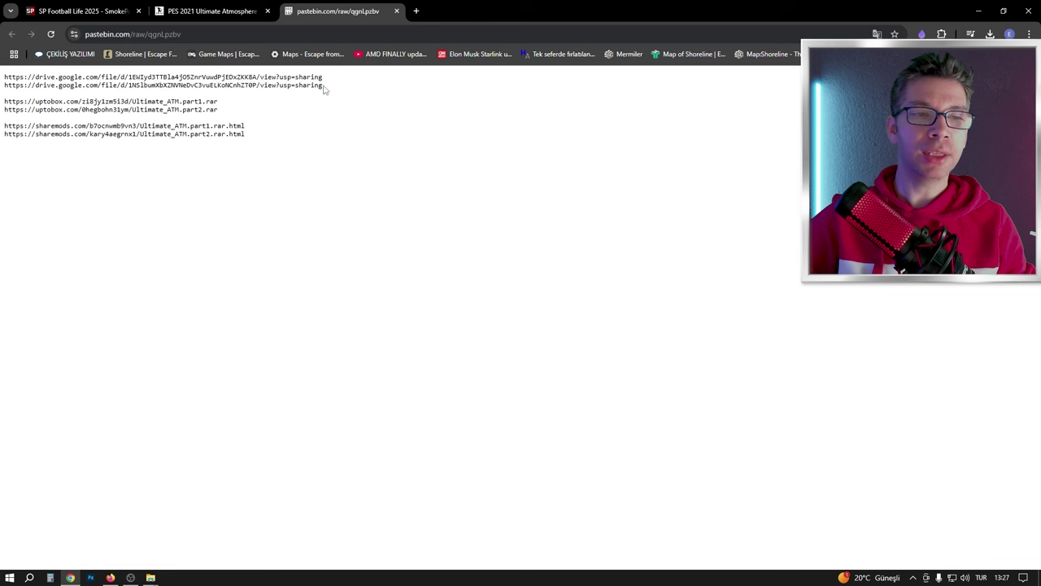
left_click_drag(328, 90, 3, 78)
left_click(317, 109)
left_click_drag(255, 130, 206, 126)
triple_click(206, 126)
left_click(379, 143)
left_click_drag(266, 138, 217, 126)
left_click(333, 141)
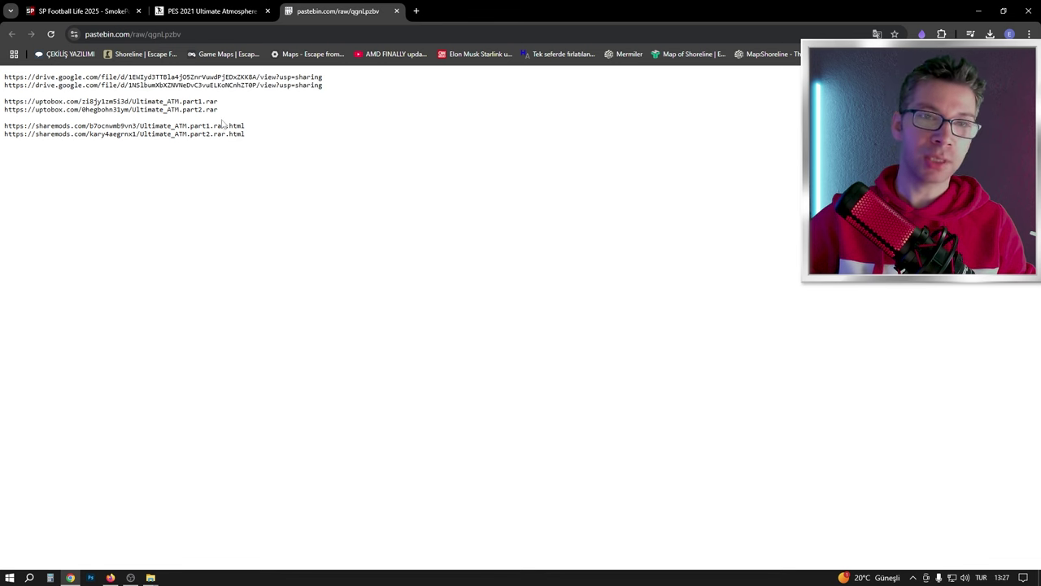
Step: Go to the ShareMods address for Ultimate_ATM.part1.rar from the link list and bring up its download link option
triple_click(223, 126)
right_click(220, 127)
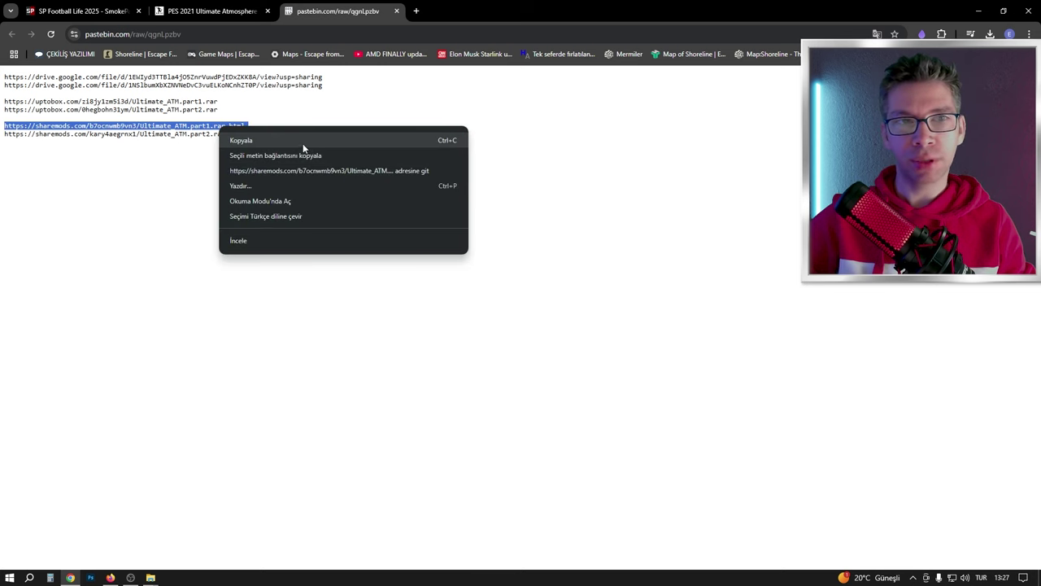
left_click(303, 144)
right_click(420, 33)
key("Escape")
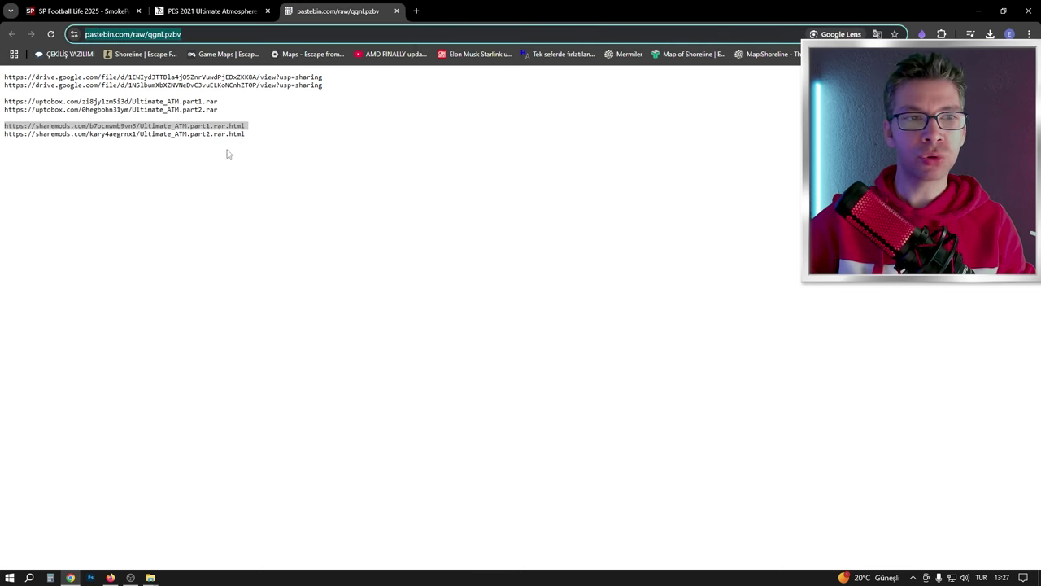
right_click(218, 128)
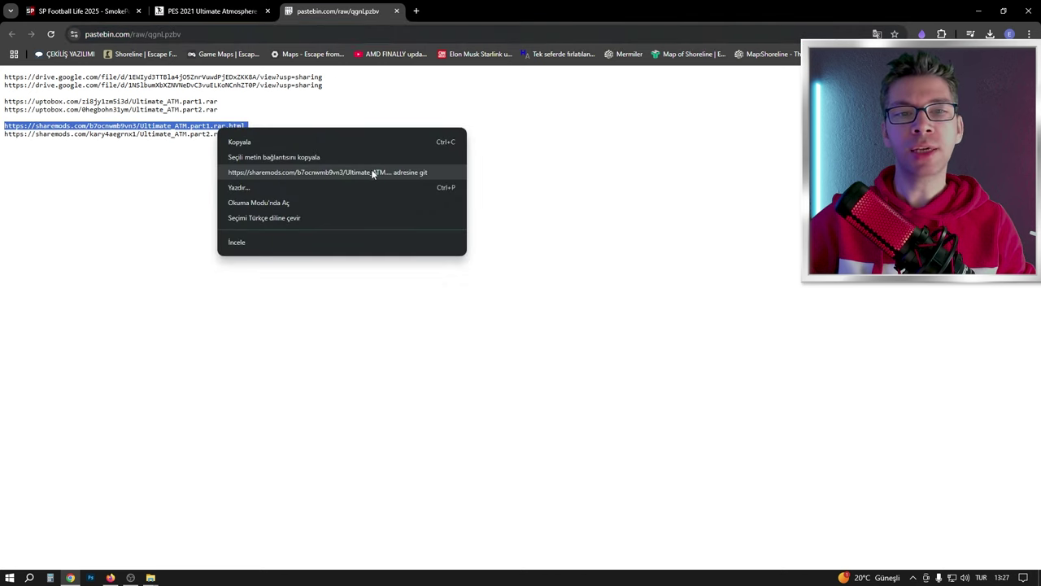
left_click(404, 172)
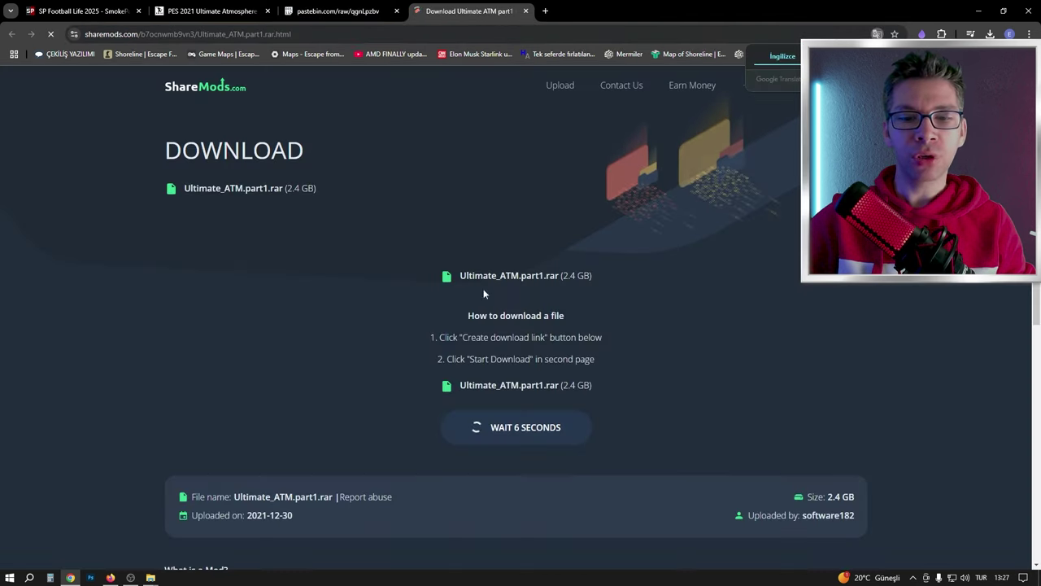
scroll(523, 302, "down", 2)
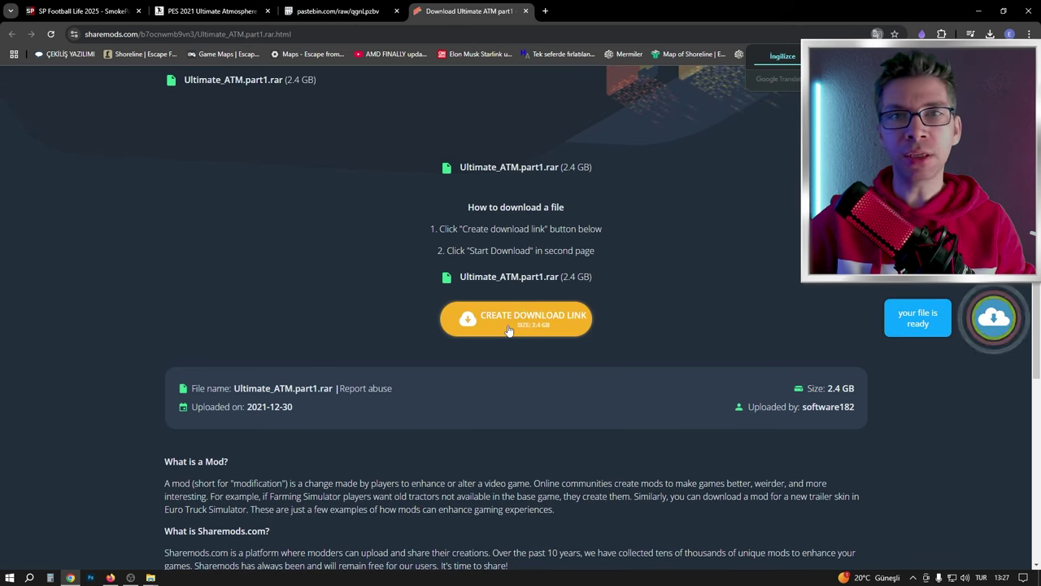
Step: Switch to the SP FOOTBOL LIFE 2025 folder in File Explorer and open its Atmosfer Yama subfolder
mouse_move(151, 577)
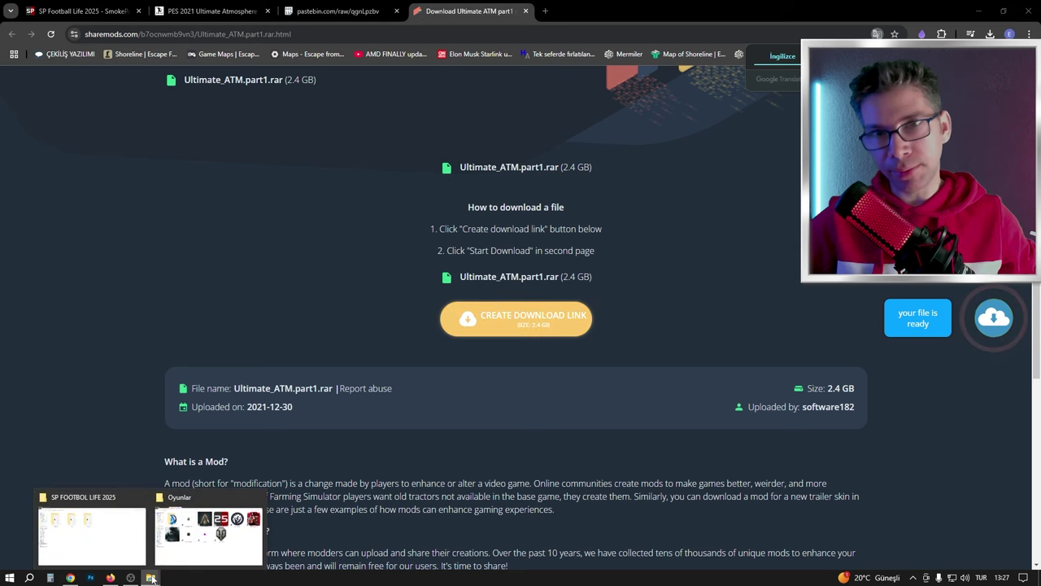
left_click(92, 533)
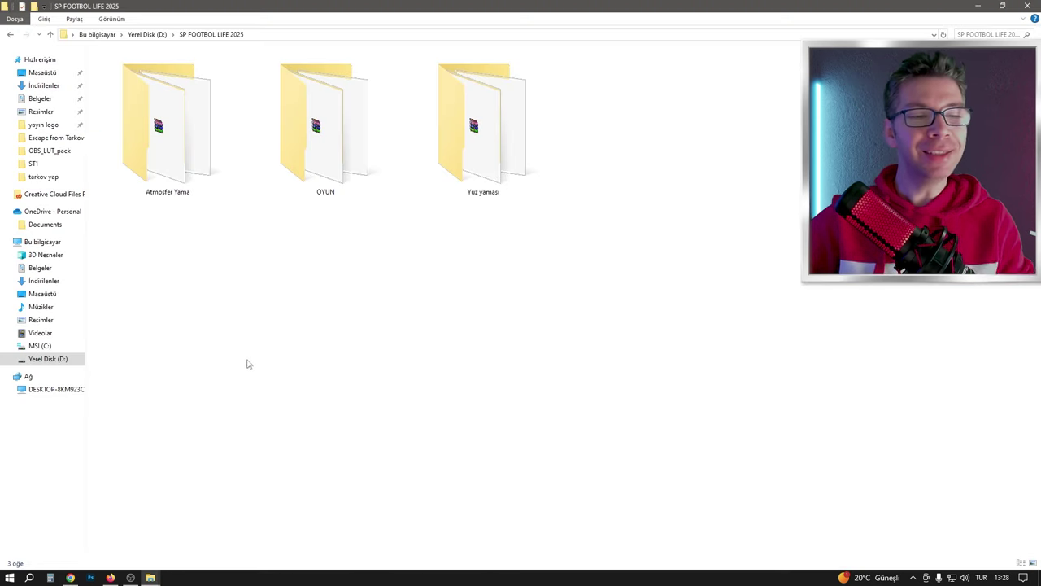
mouse_move(171, 122)
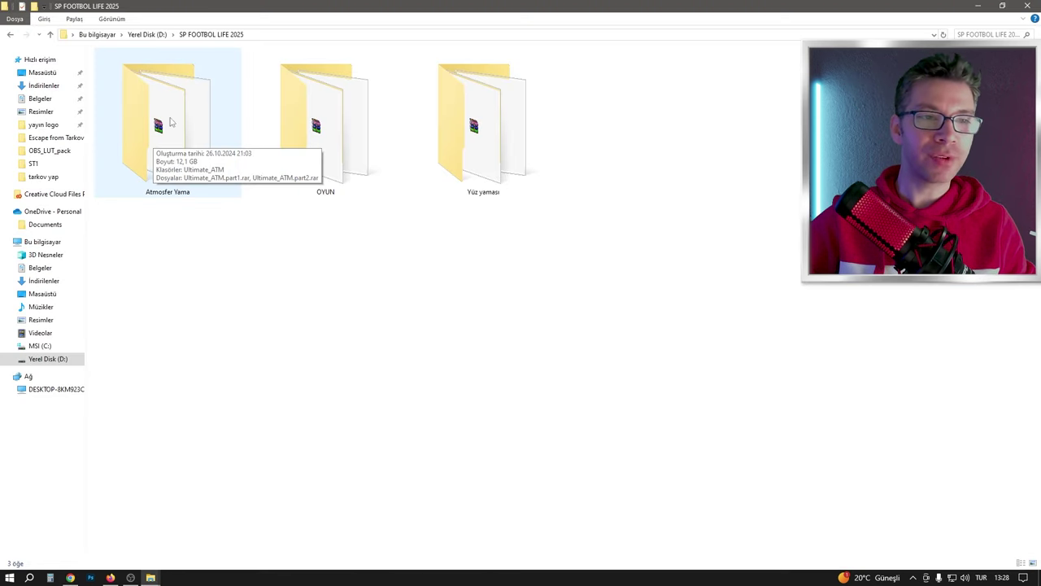
double_click(171, 122)
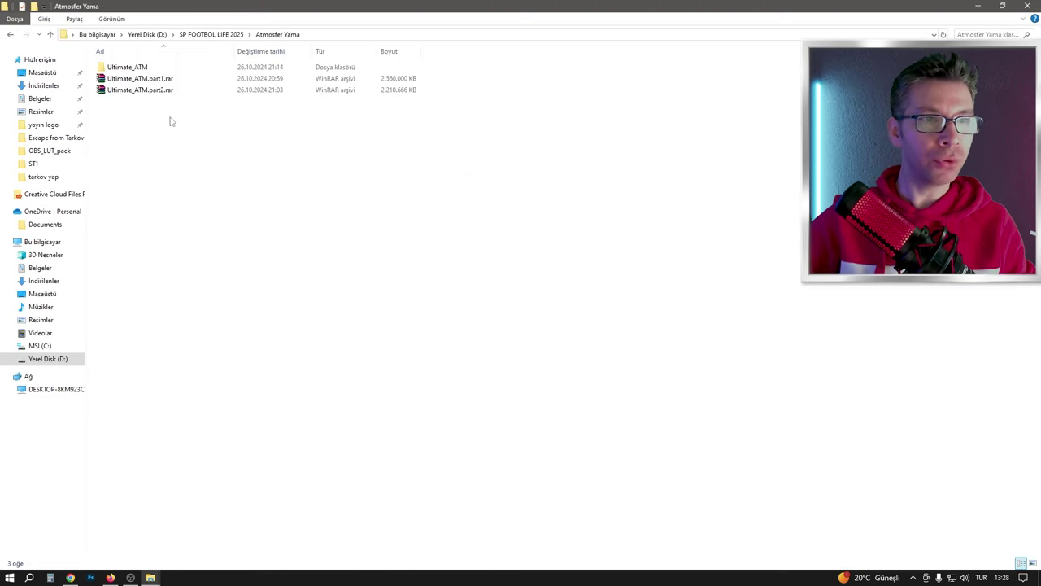
Step: Try to extract Ultimate_ATM.part1.rar inside Atmosfer Yama, cancelling the replacement of existing files
right_click(153, 81)
left_click(253, 147)
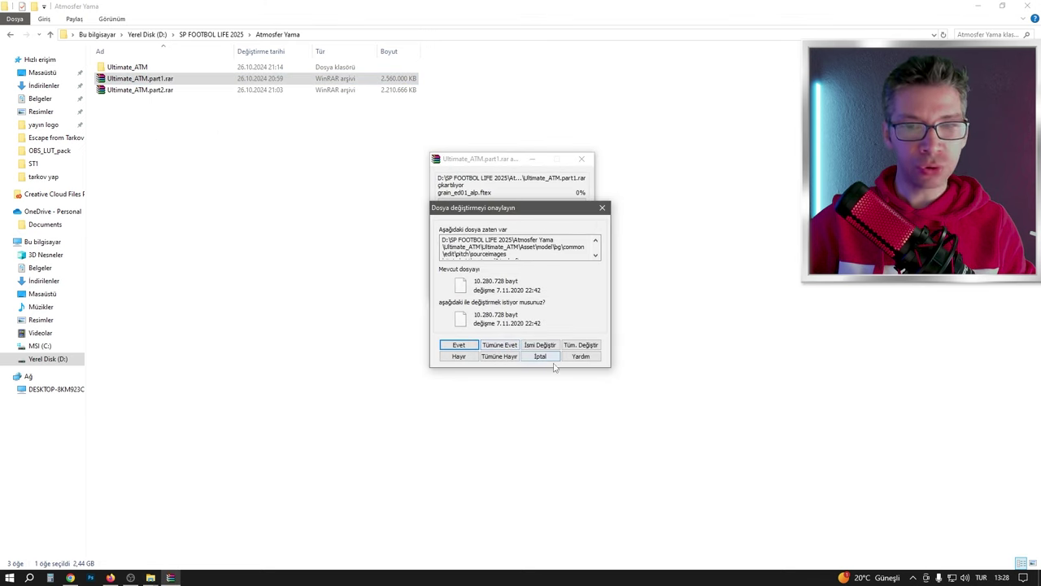
left_click(556, 360)
Step: Open the extracted Ultimate_ATM folder and copy the inner Ultimate_ATM folder
left_click(195, 70)
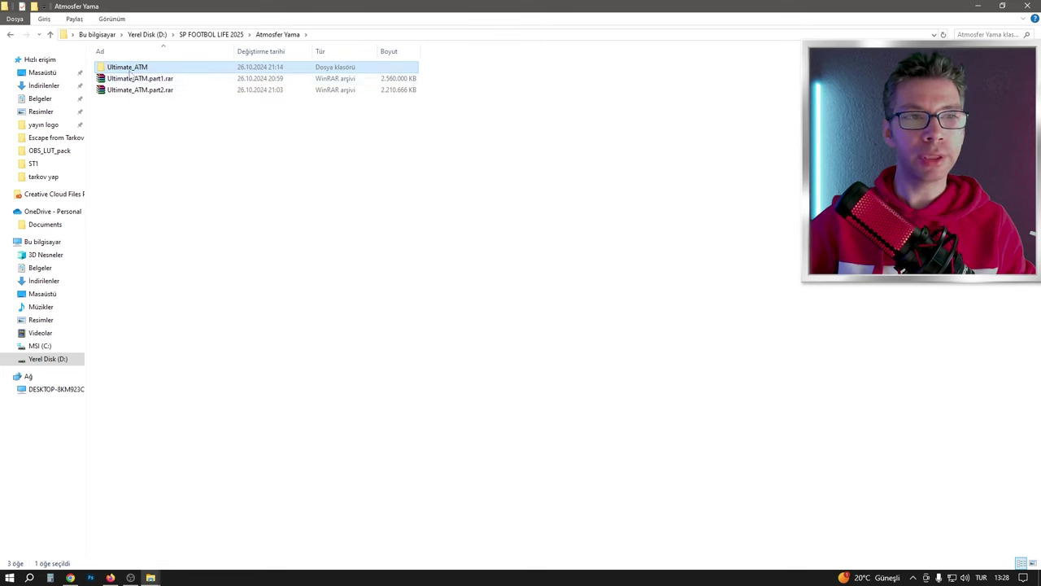
double_click(137, 71)
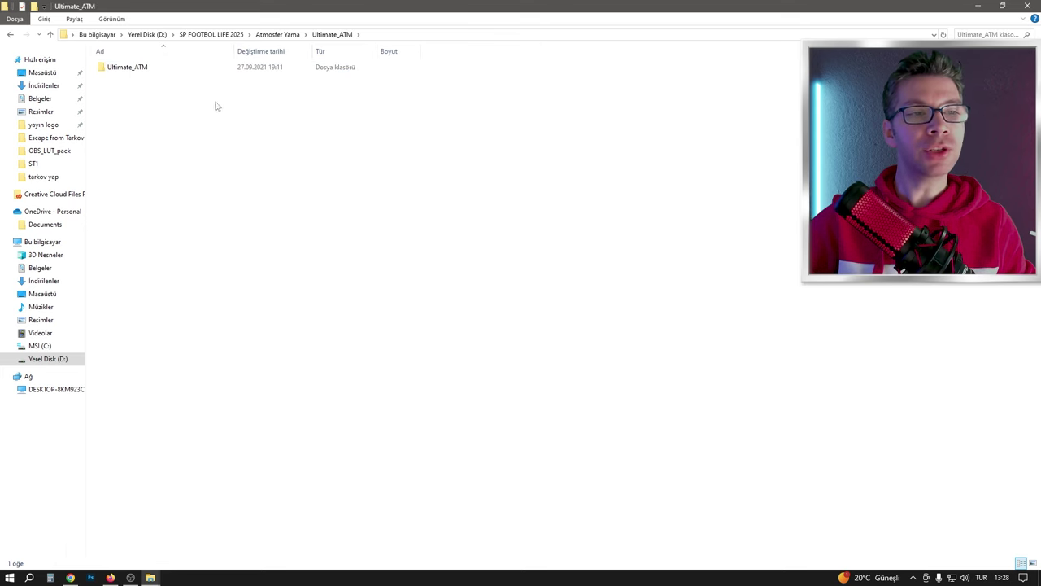
left_click(140, 71)
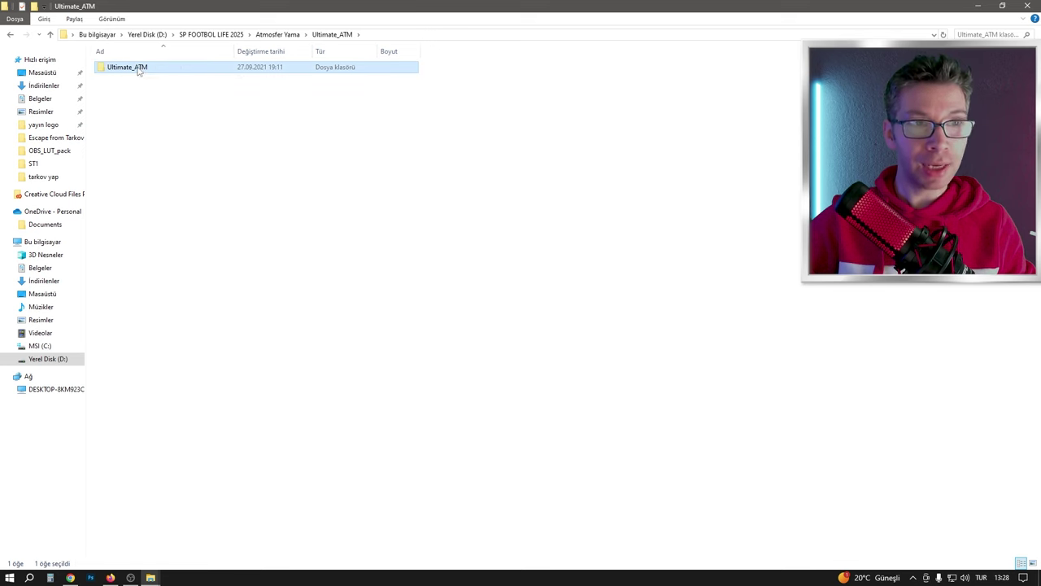
right_click(139, 70)
left_click(193, 319)
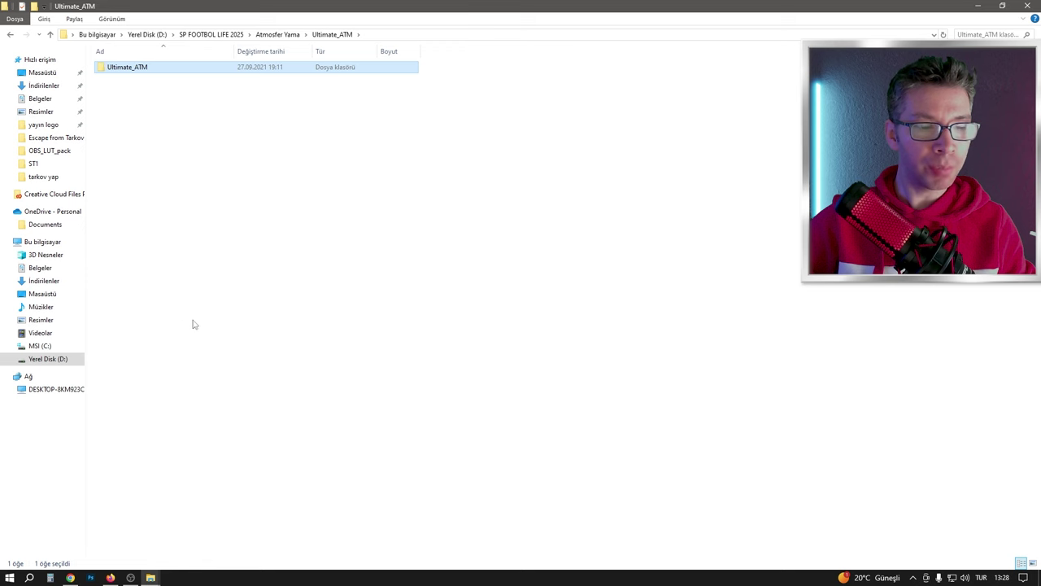
Step: Open the SP Football Life 2025 installation folder from the properties of the Football Life 2025 shortcut in Oyunlar
left_click(151, 577)
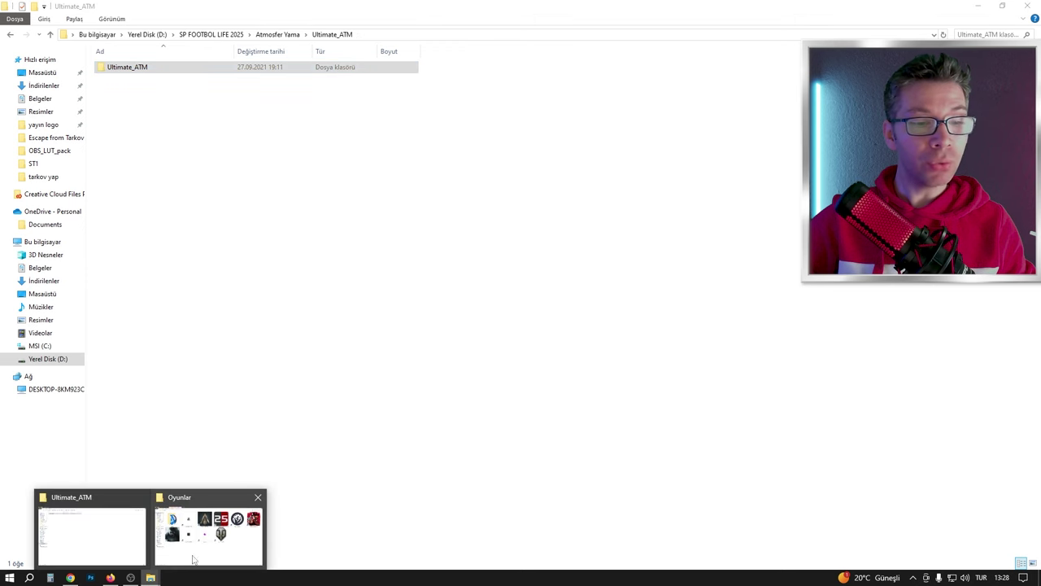
left_click(205, 549)
right_click(614, 161)
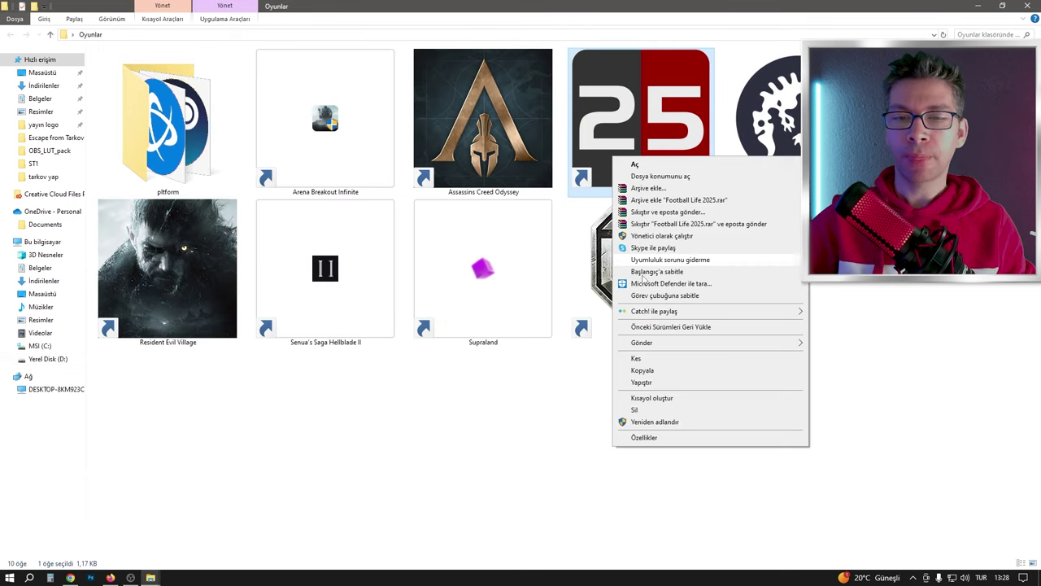
left_click(643, 443)
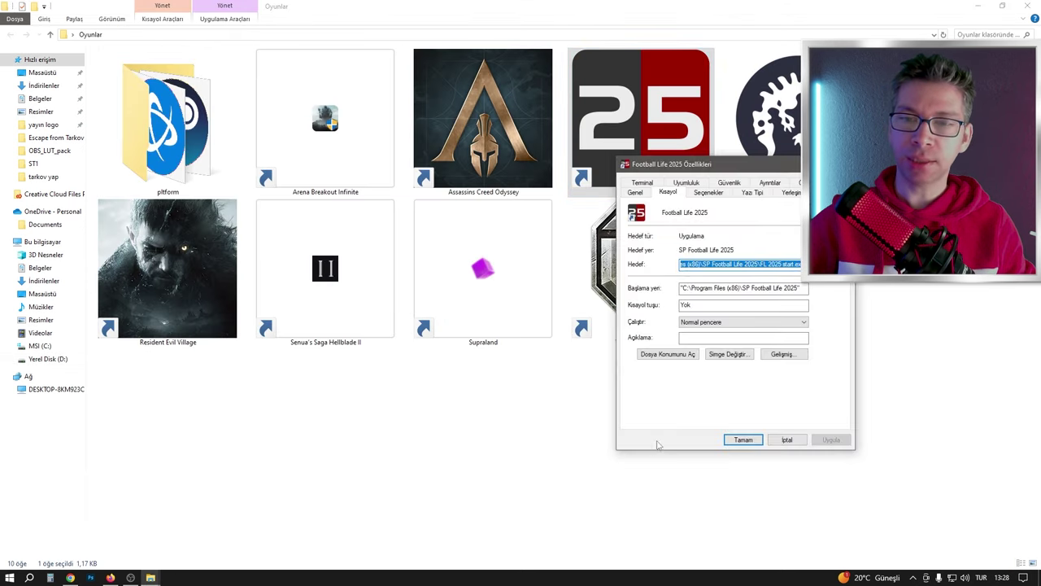
left_click(674, 354)
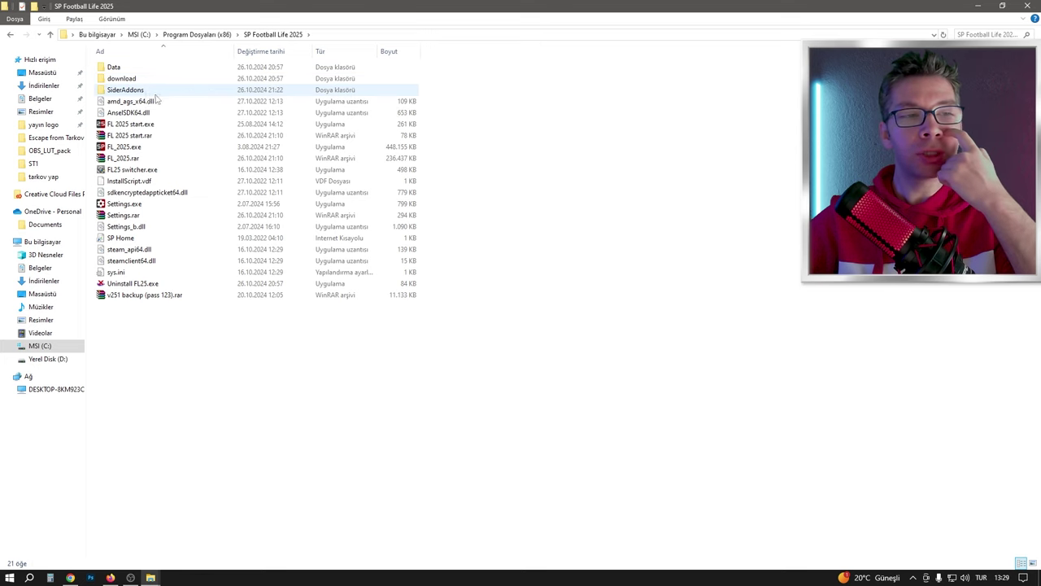
Step: Display the contents of the SP Football Life 2025 installation folder as extra large icons
right_click(190, 360)
mouse_move(269, 380)
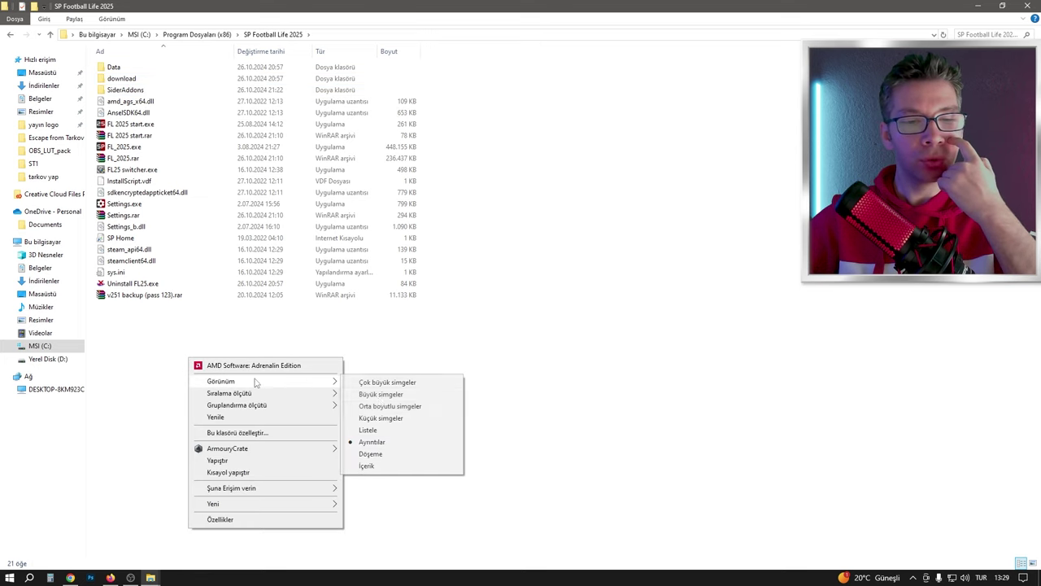
left_click(379, 394)
right_click(325, 329)
mouse_move(350, 351)
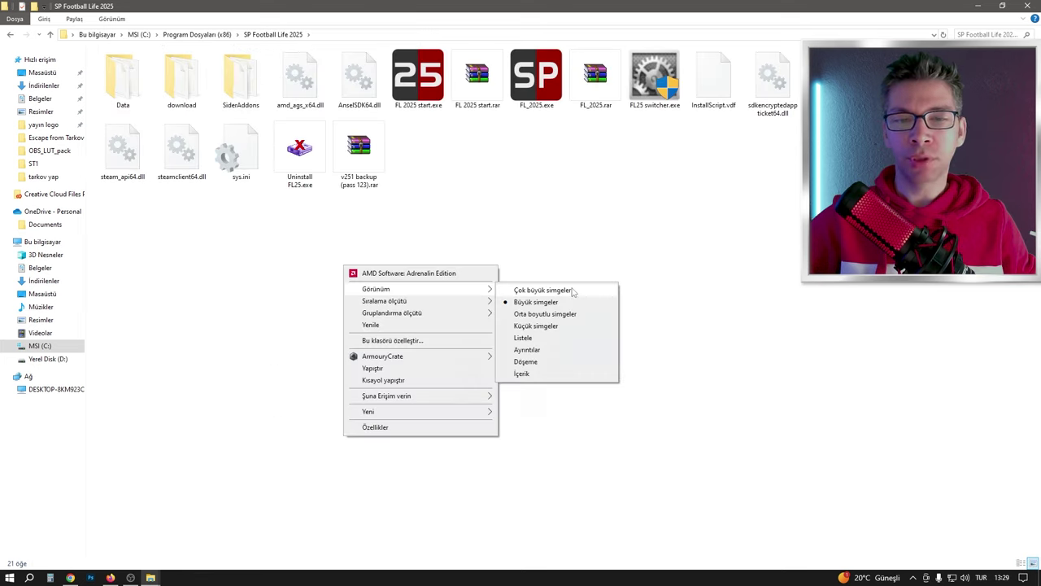
left_click(527, 352)
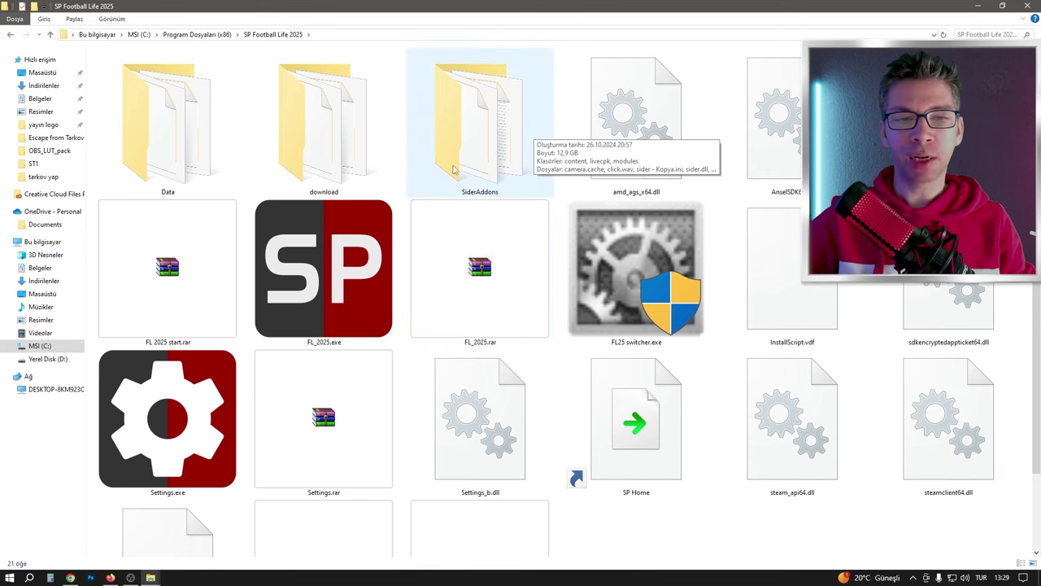
Step: Open the SiderAddons folder and display its contents as extra large icons
left_click(417, 181)
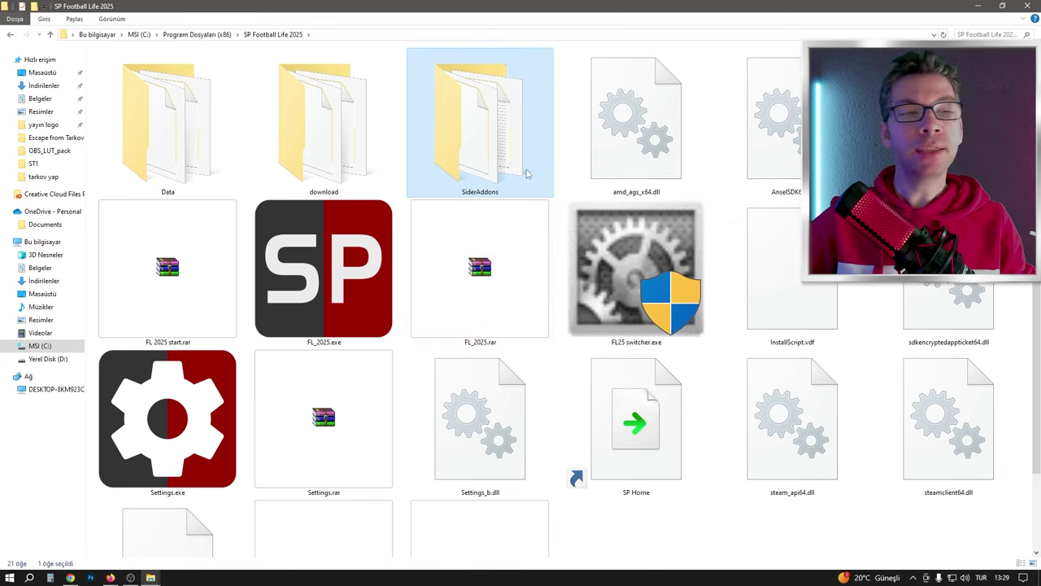
double_click(497, 132)
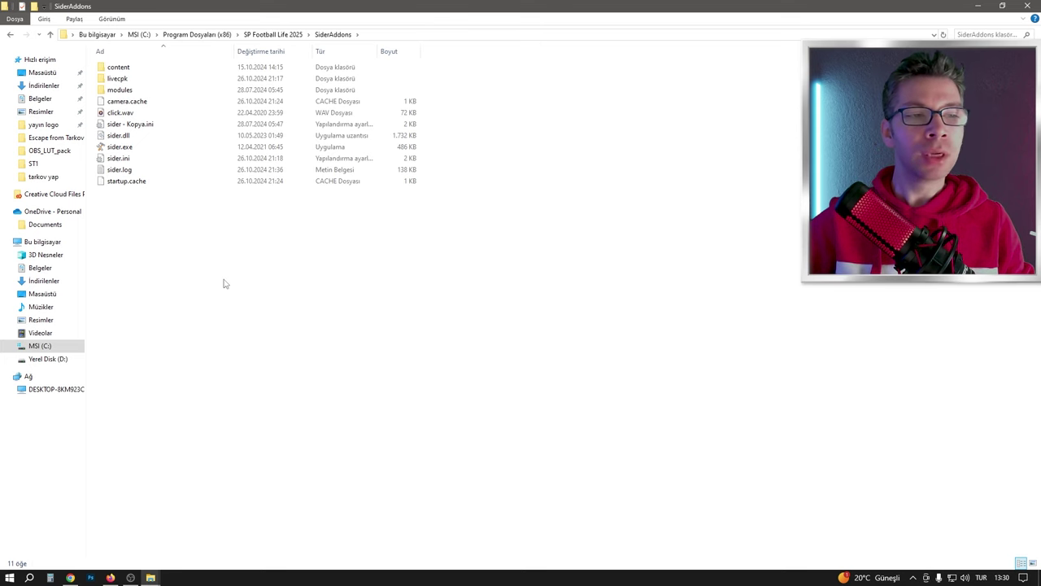
right_click(204, 229)
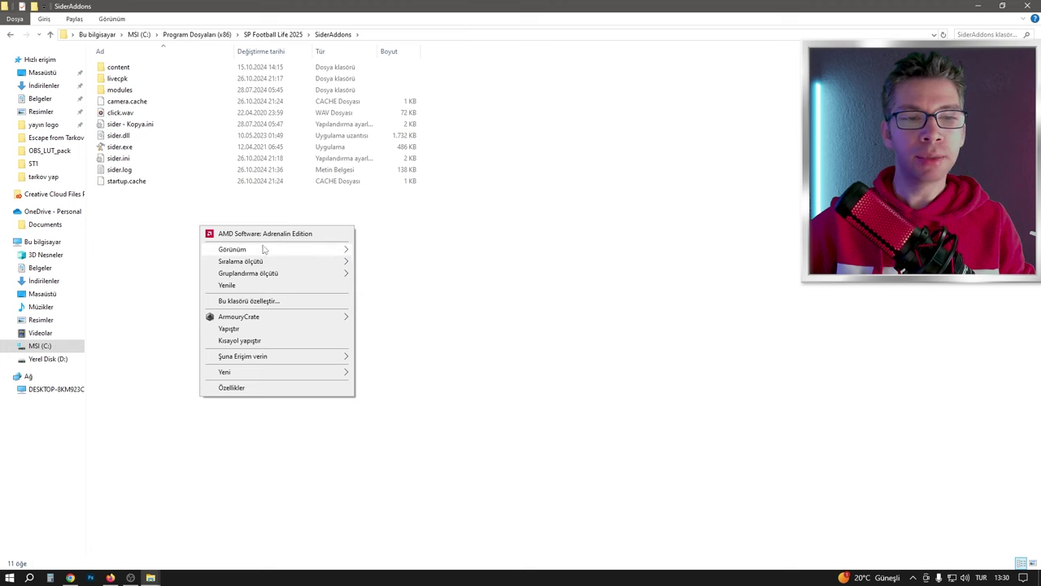
mouse_move(265, 250)
left_click(457, 249)
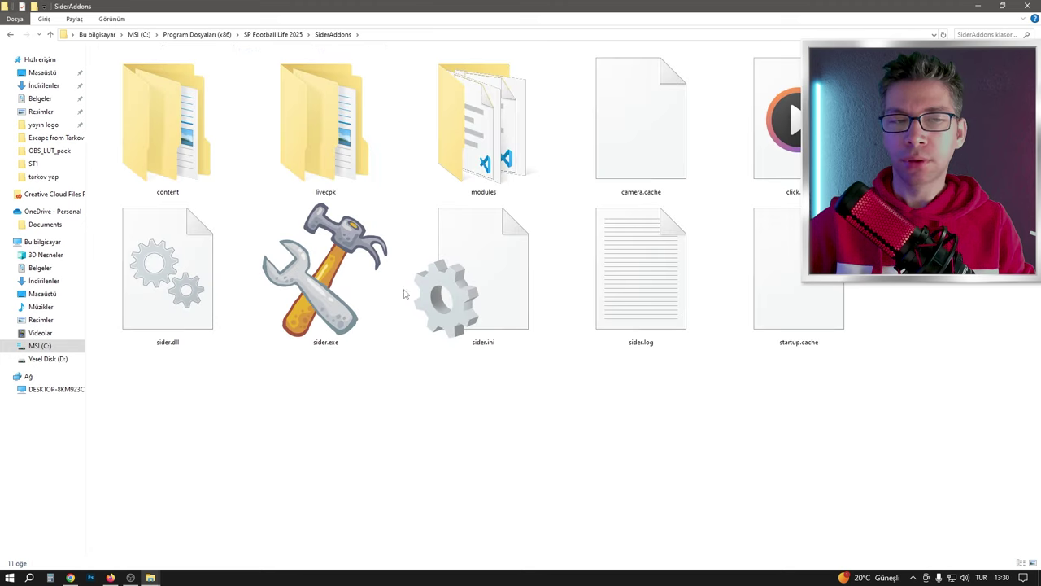
Step: Open the livecpk folder with extra large icons, look inside its Ultimate_ATM folder and return to livecpk
double_click(333, 117)
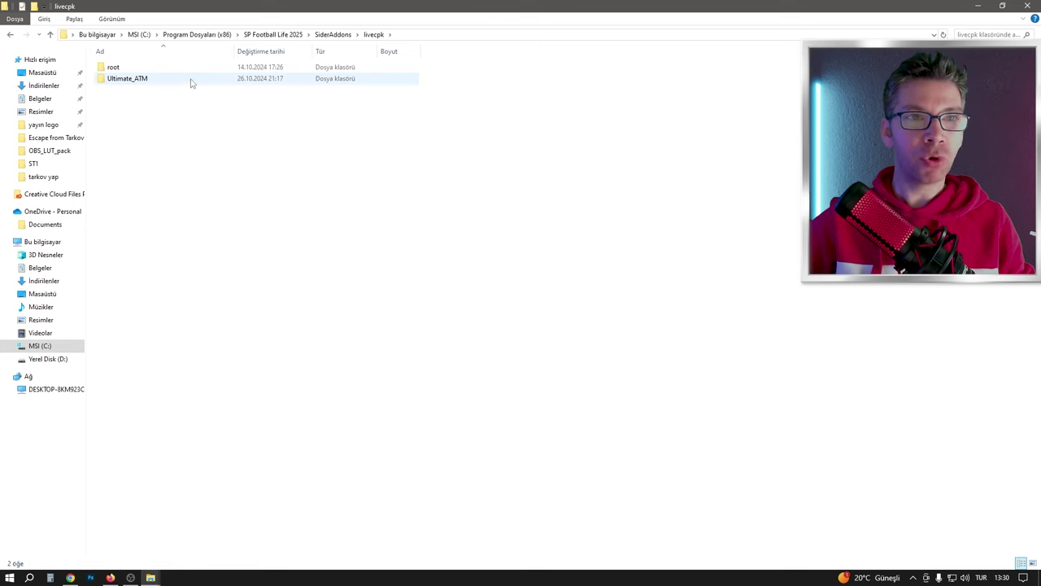
right_click(175, 138)
mouse_move(222, 163)
left_click(351, 164)
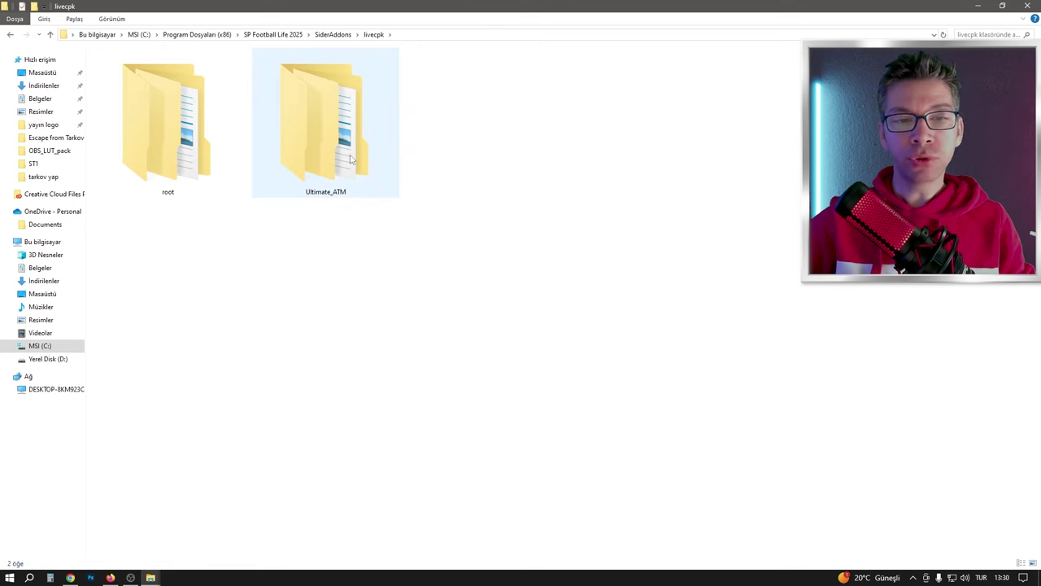
double_click(351, 160)
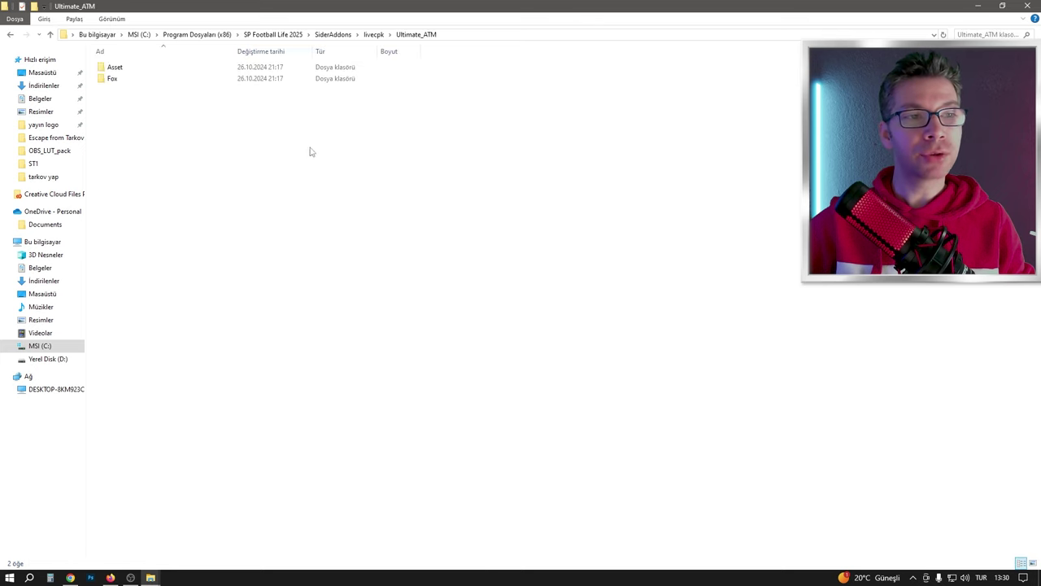
left_click(10, 35)
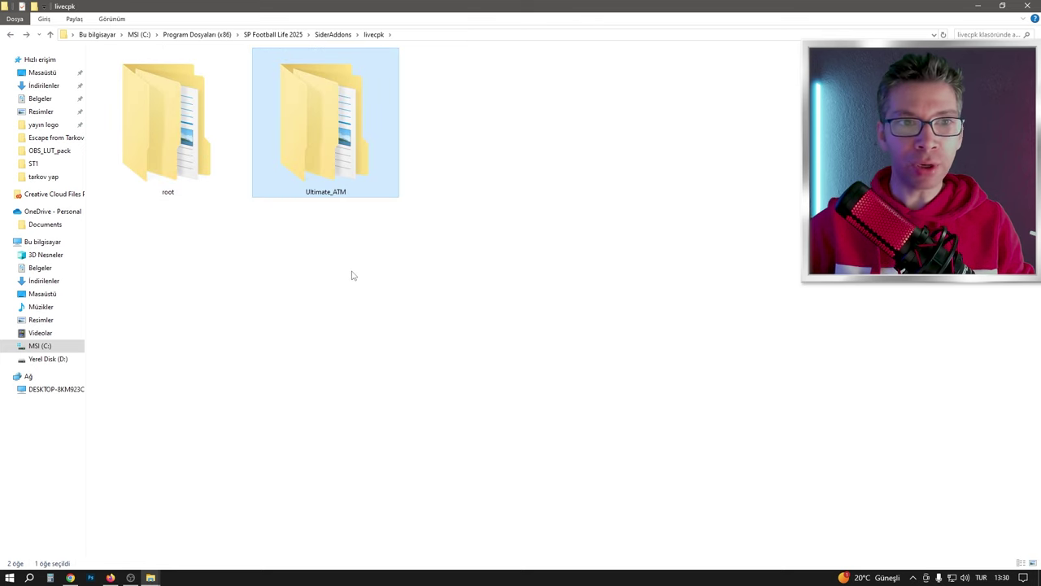
Step: Return to the Atmosfer Yama folder on drive D and reopen its extracted Ultimate_ATM folder to review the inner folder
left_click(155, 578)
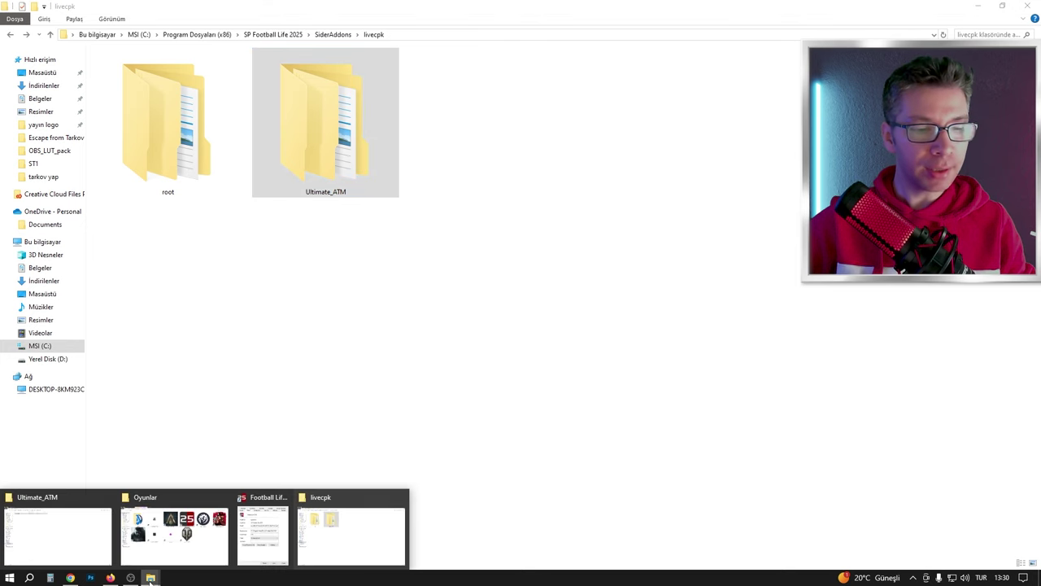
left_click(55, 533)
left_click(54, 533)
key("alt+Up")
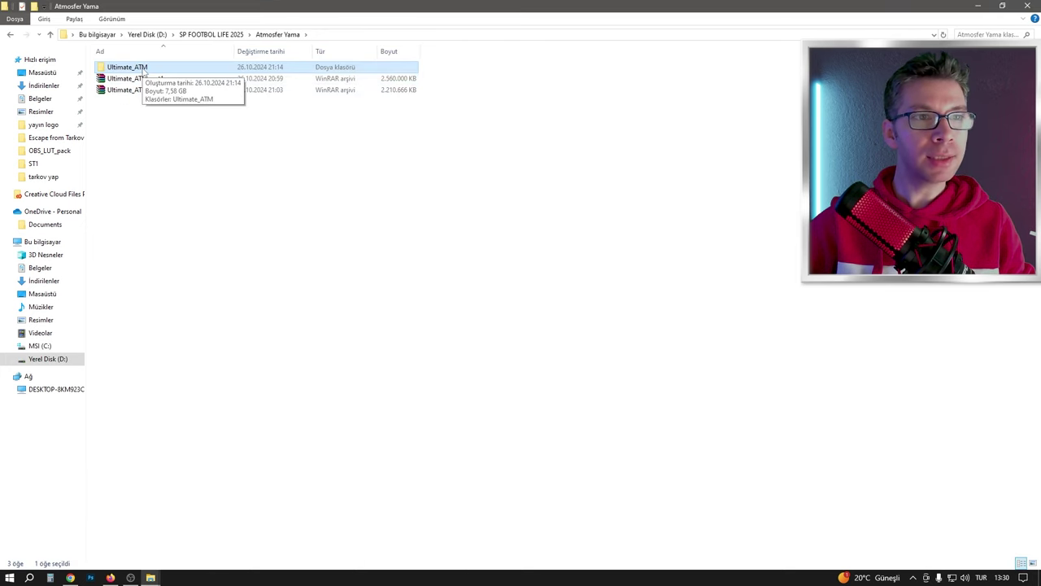
double_click(139, 70)
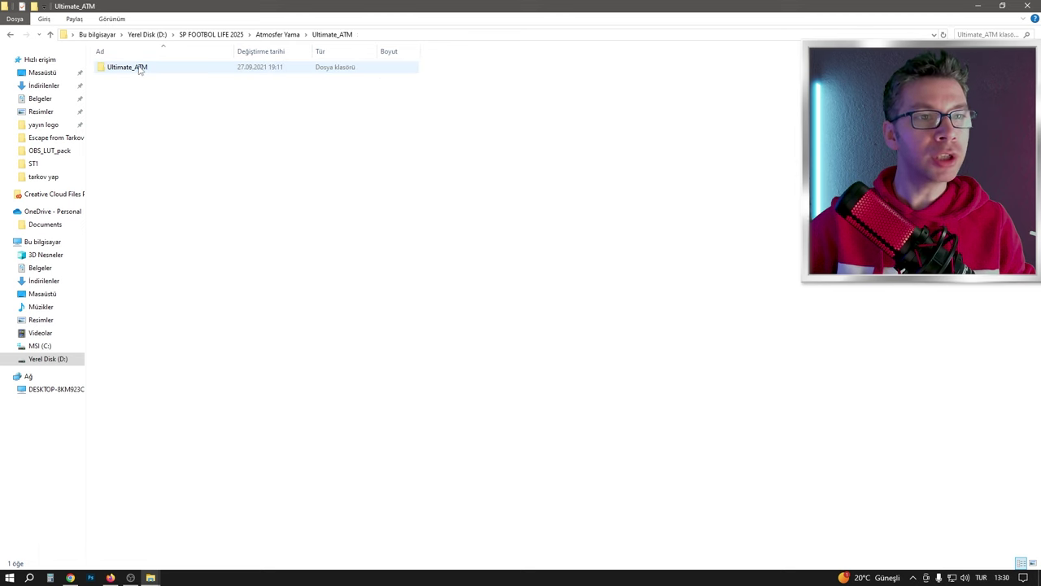
Step: Copy the inner Ultimate_ATM folder and paste it into the livecpk folder inside SiderAddons
right_click(135, 70)
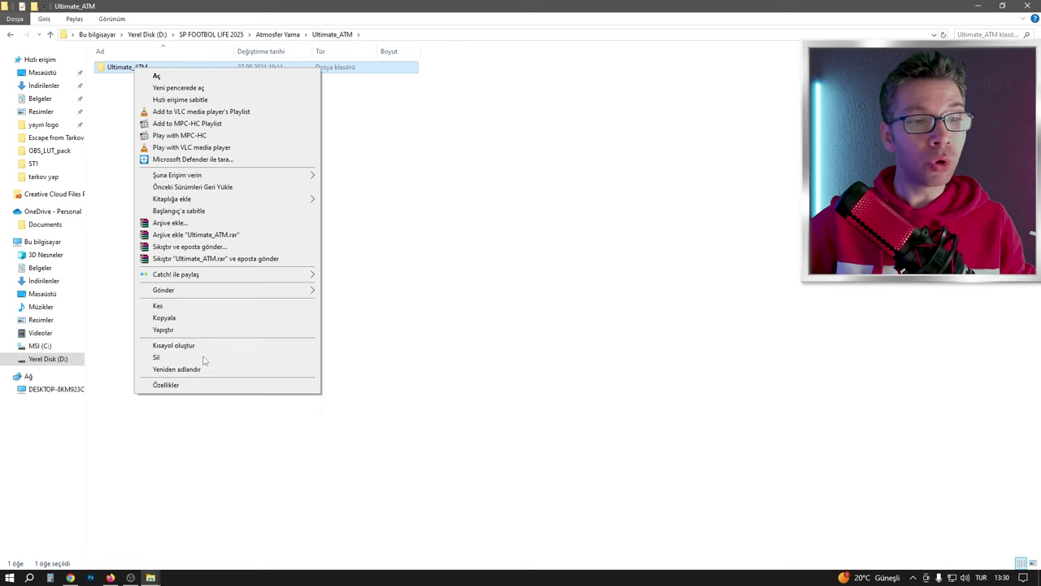
left_click(167, 317)
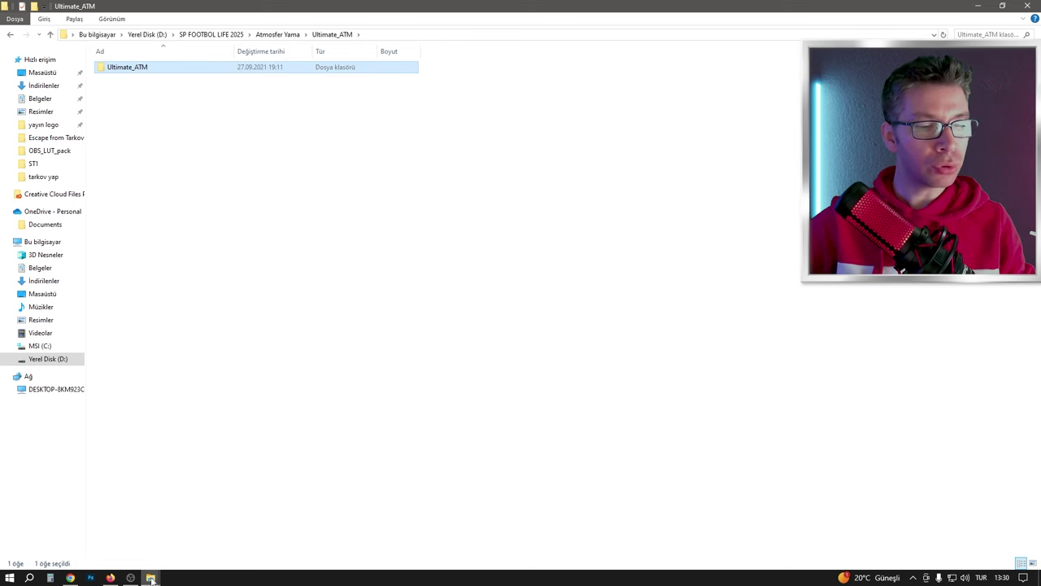
mouse_move(150, 576)
left_click(346, 523)
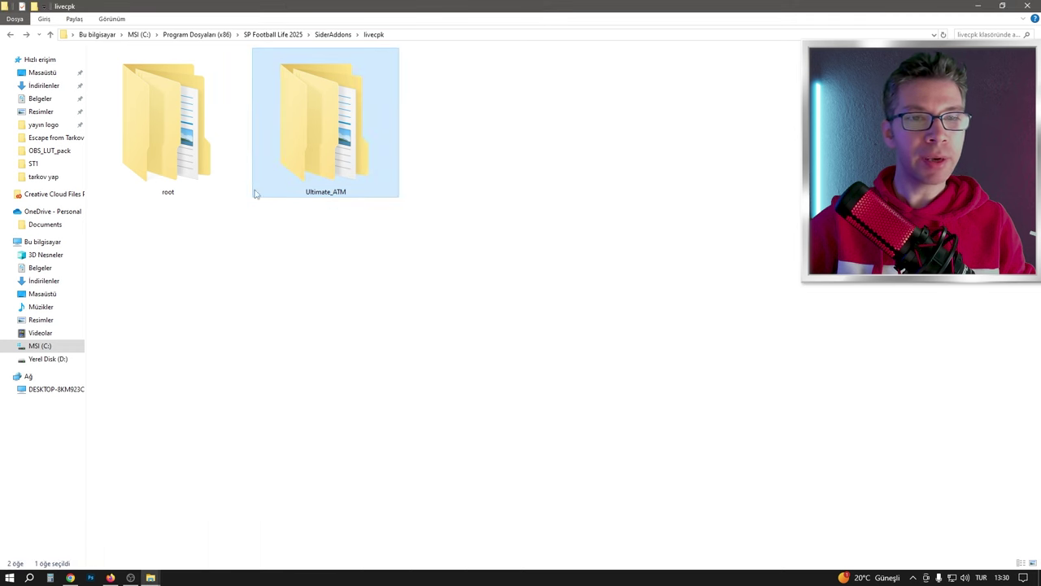
left_click(315, 287)
right_click(332, 272)
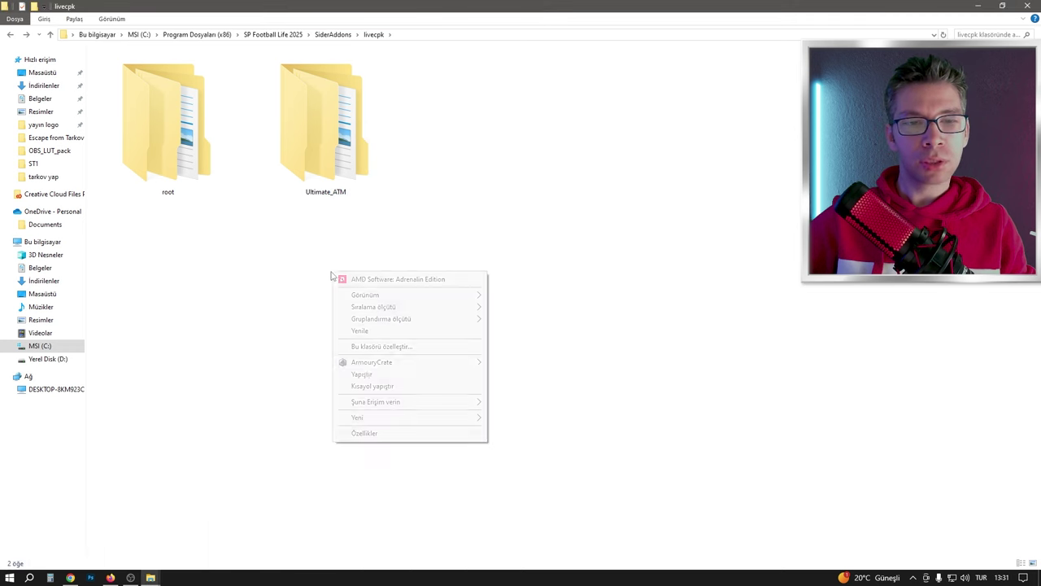
left_click(375, 376)
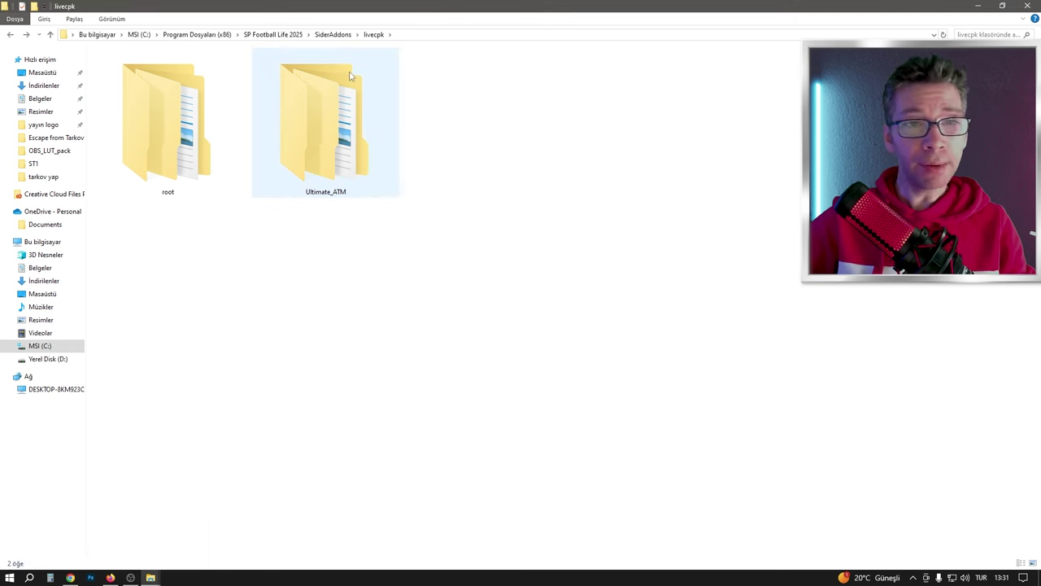
Step: Return to the SP Football Life 2025 installation folder and display its contents as a list
left_click(273, 34)
scroll(482, 246, "down", 1)
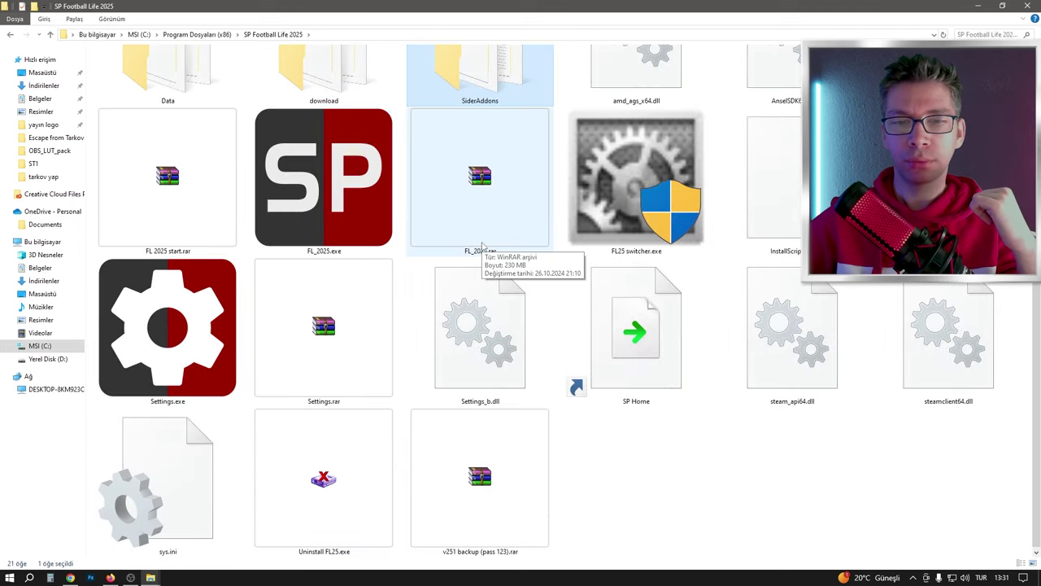
scroll(481, 247, "up", 1)
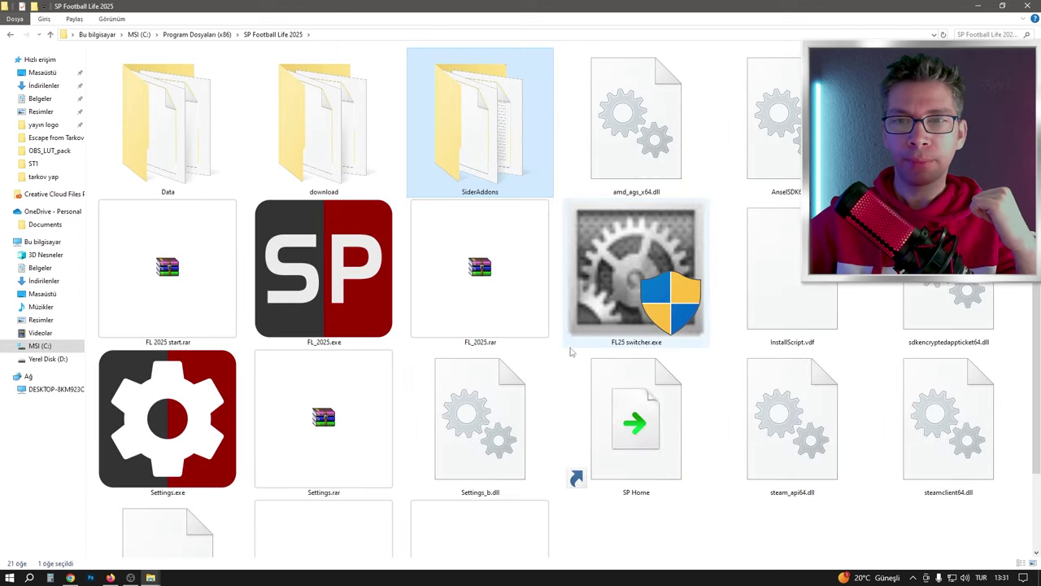
right_click(715, 413)
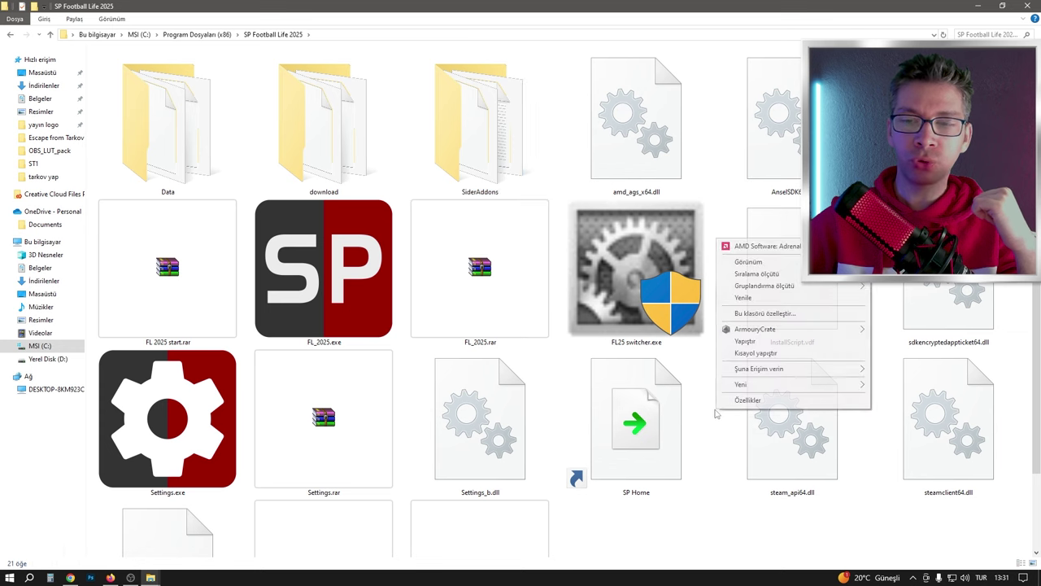
mouse_move(767, 261)
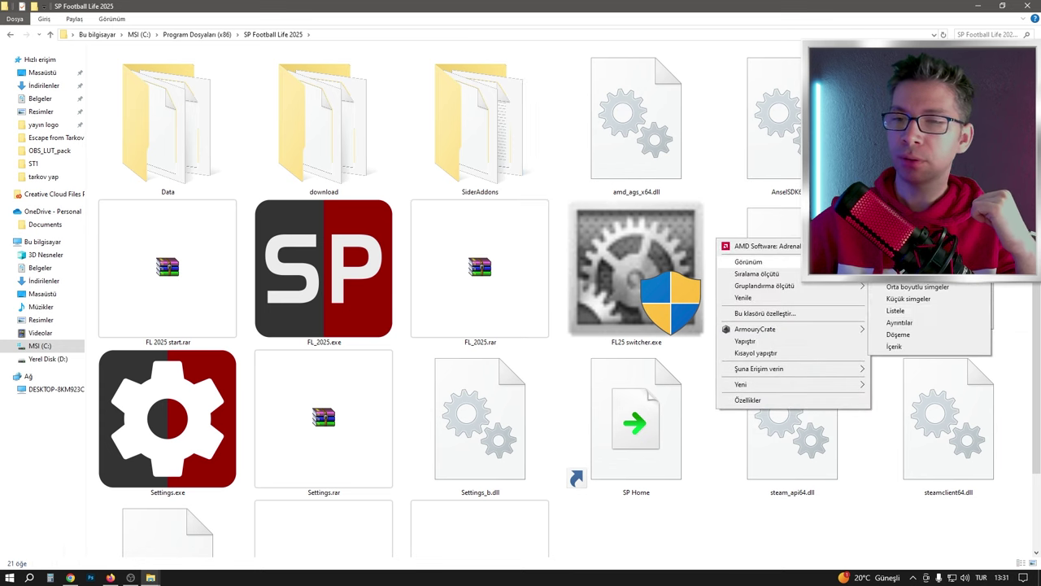
left_click(915, 314)
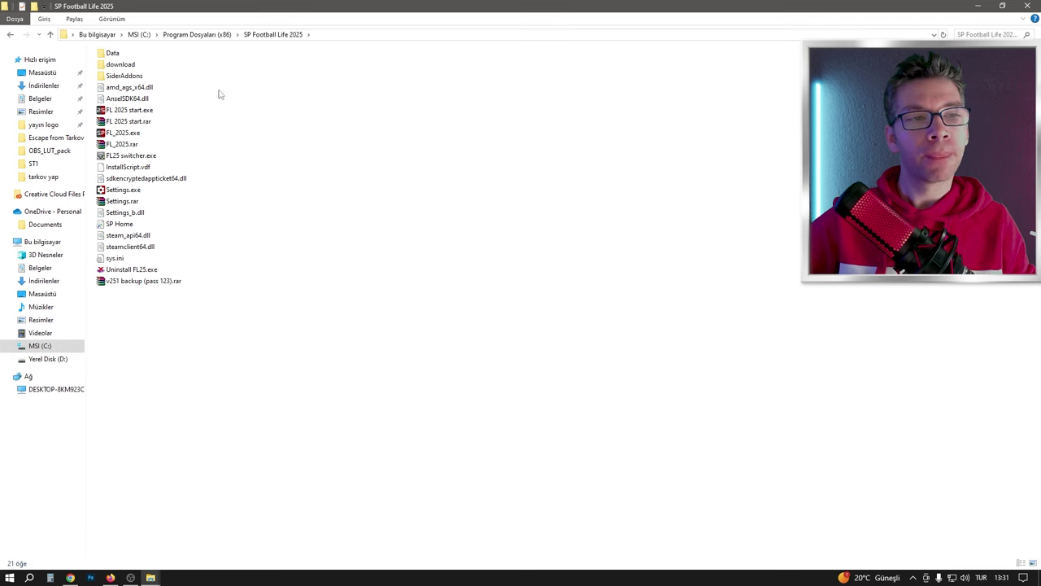
Step: Open the SiderAddons folder and display its contents as a list
double_click(138, 78)
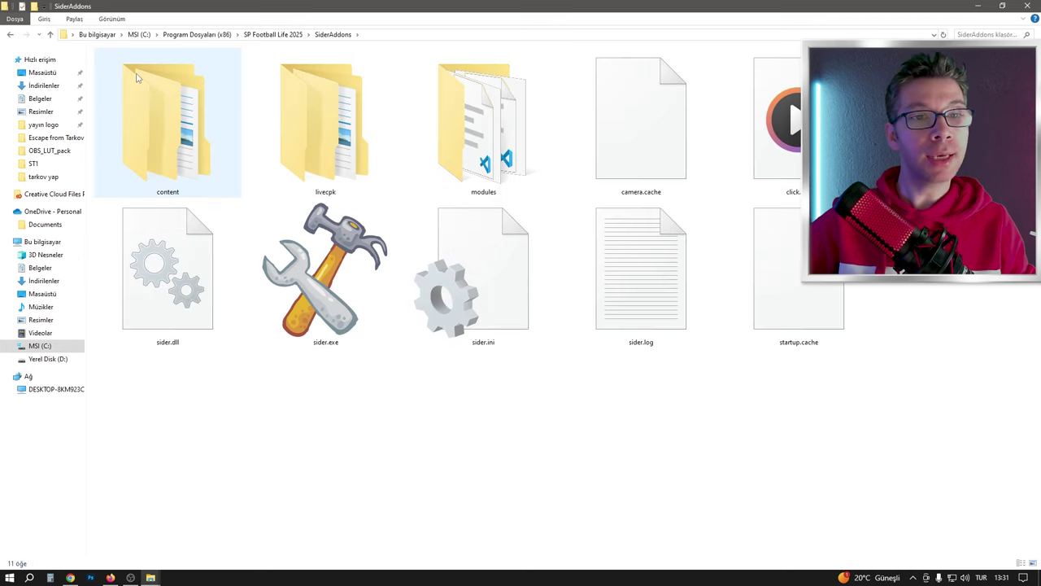
right_click(432, 415)
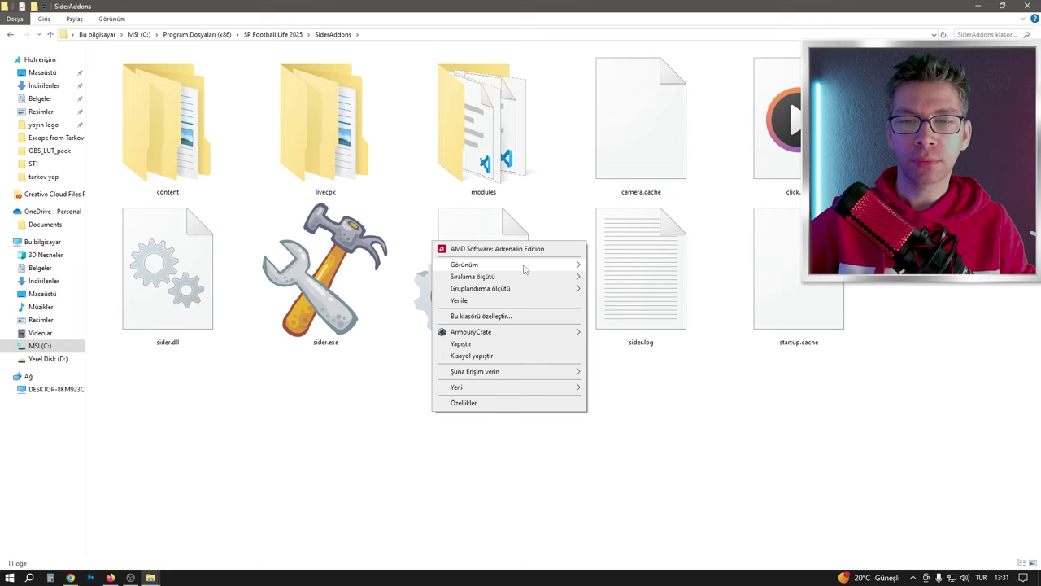
mouse_move(537, 265)
left_click(640, 315)
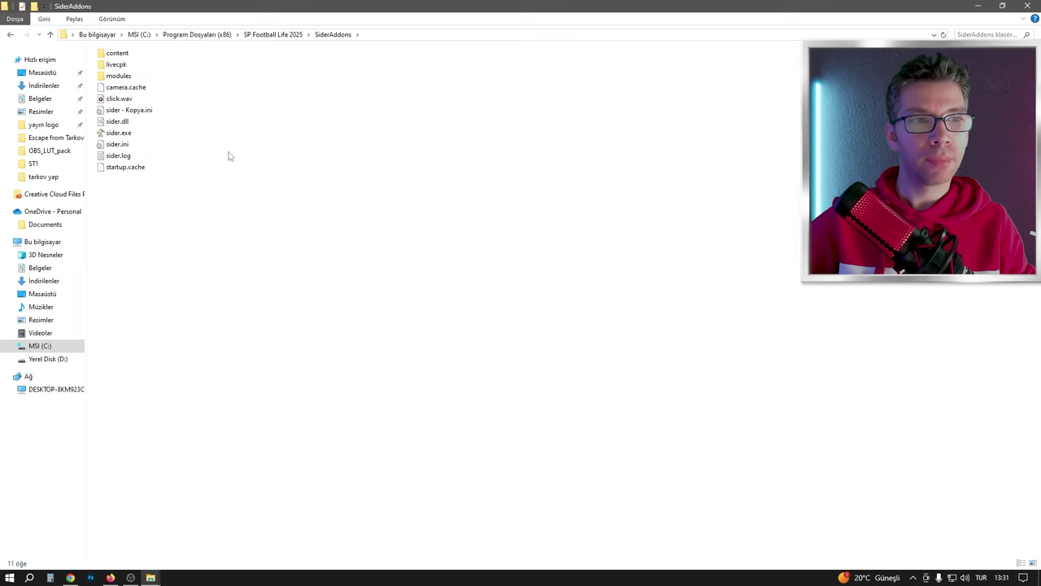
Step: Open sider.ini from the SiderAddons folder with Notepad (Not Defteri) and move its window clear of the file list
left_click(119, 146)
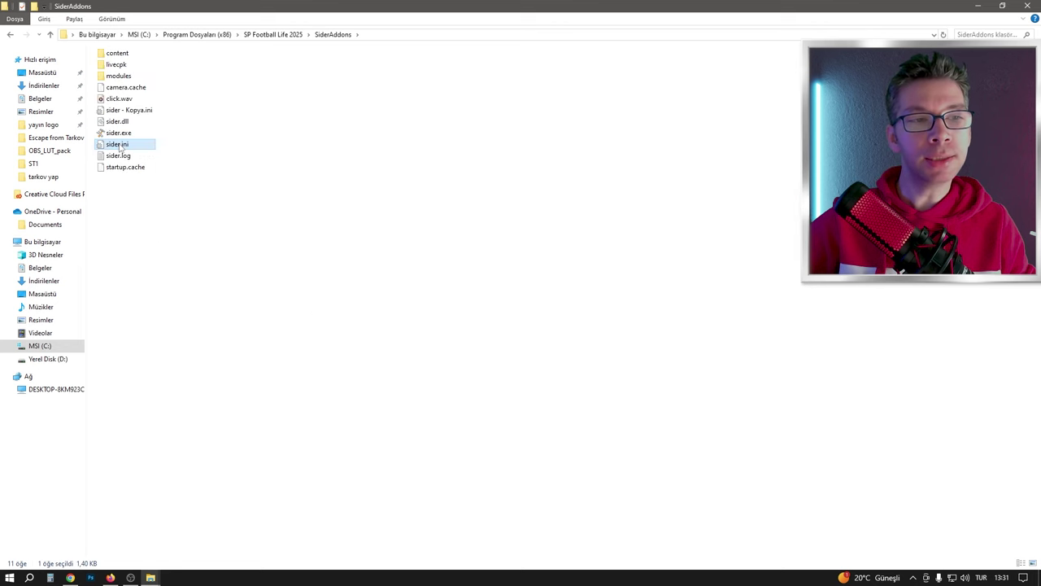
right_click(119, 147)
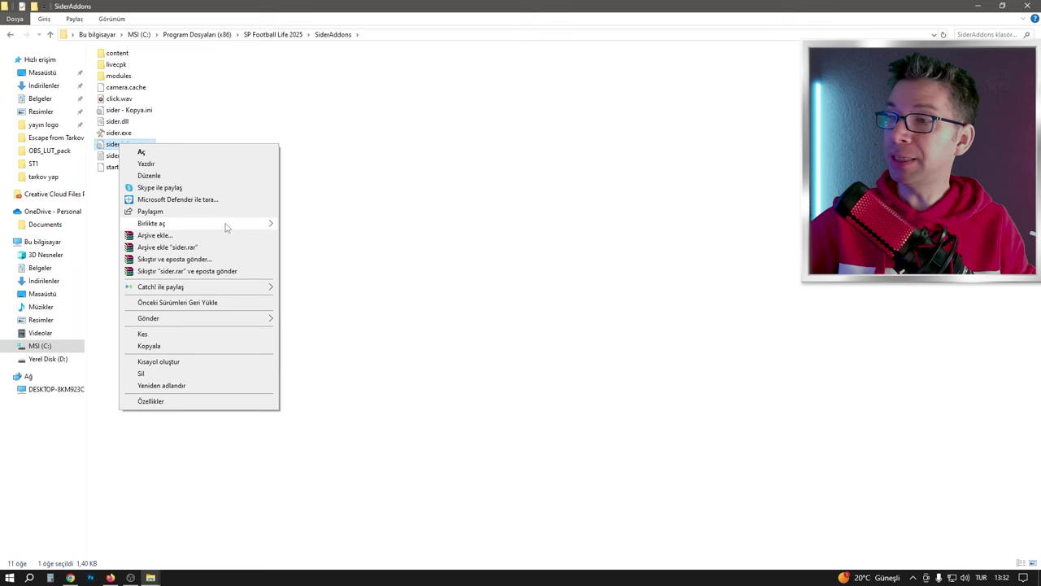
mouse_move(226, 228)
left_click(320, 224)
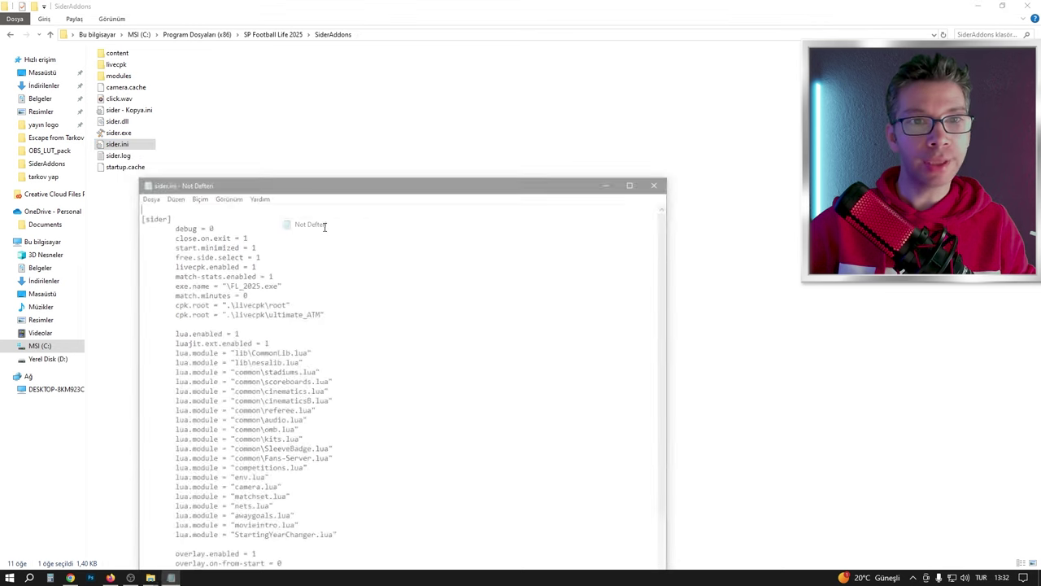
left_click_drag(332, 183, 437, 97)
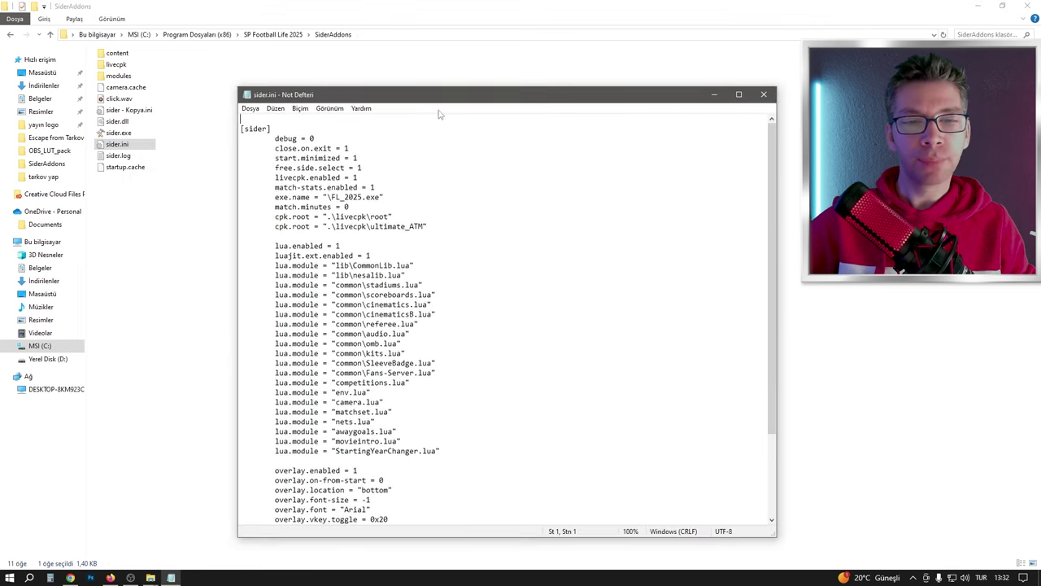
Step: Copy the line cpk.root = ".\livecpk\ultimate_ATM" below the livecpk\root entry in sider.ini
left_click(431, 222)
left_click_drag(431, 222, 240, 225)
left_click(428, 227)
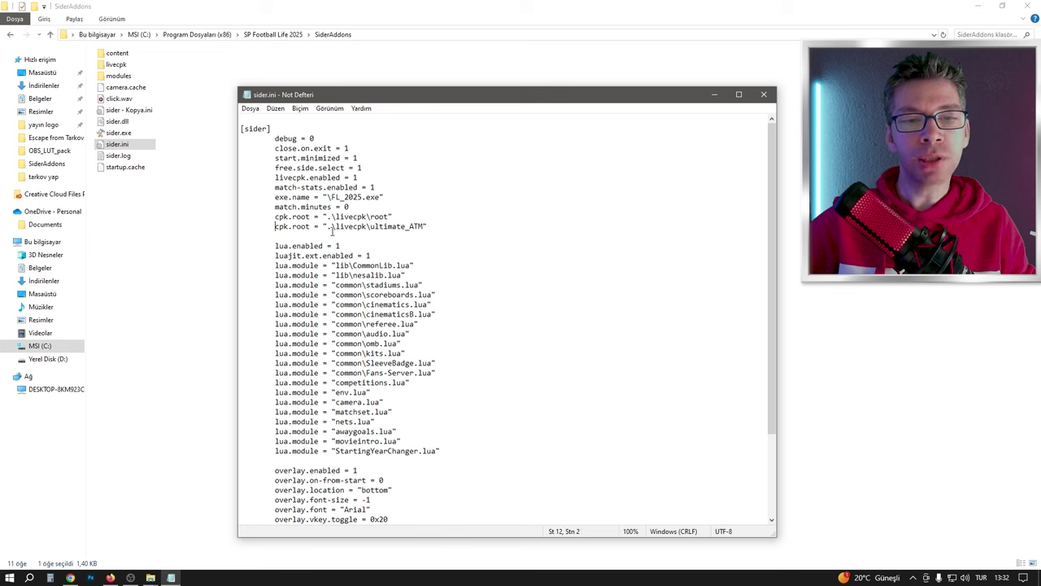
left_click_drag(429, 226, 271, 228)
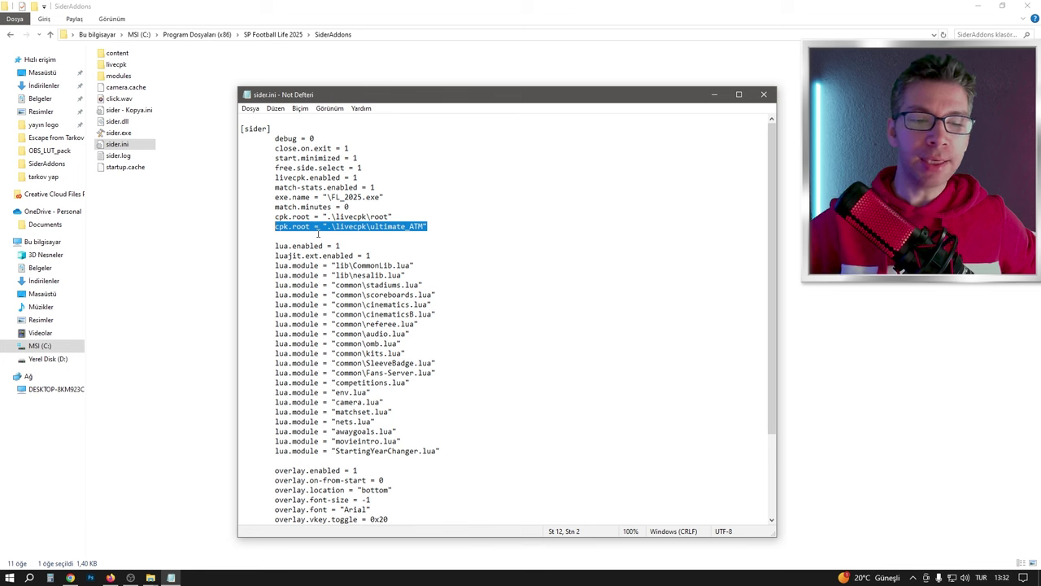
right_click(329, 227)
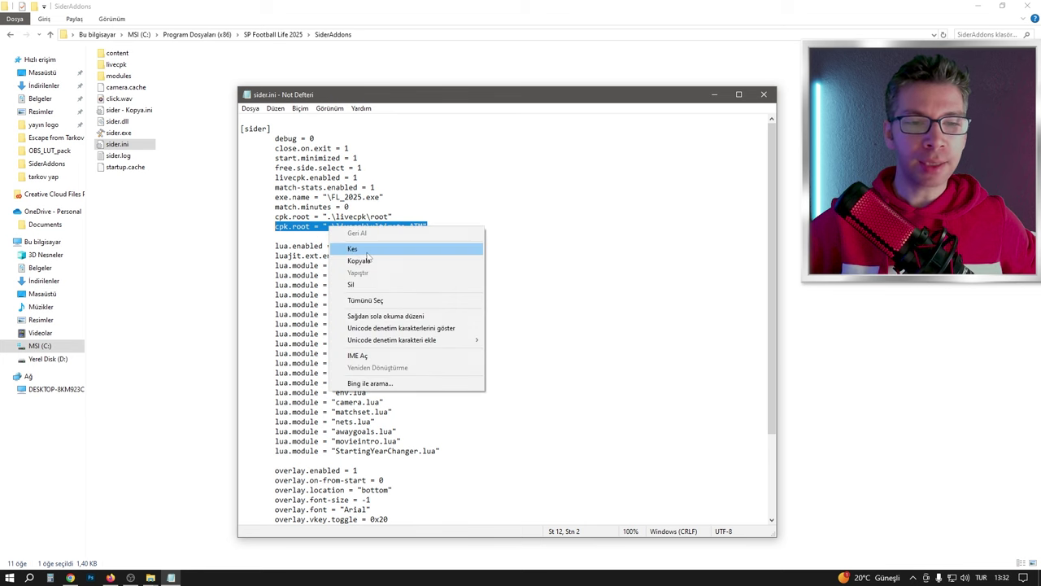
left_click(375, 261)
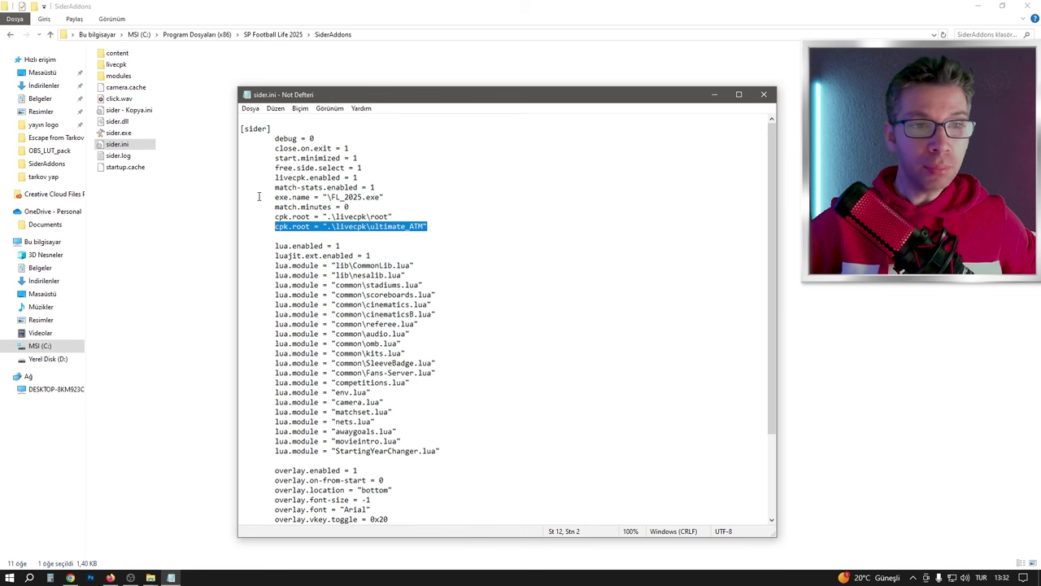
Step: Highlight the ultimate_ATM cpk.root line again and save sider.ini
left_click(497, 198)
left_click_drag(391, 228, 428, 226)
left_click(427, 227)
left_click(274, 227, "shift")
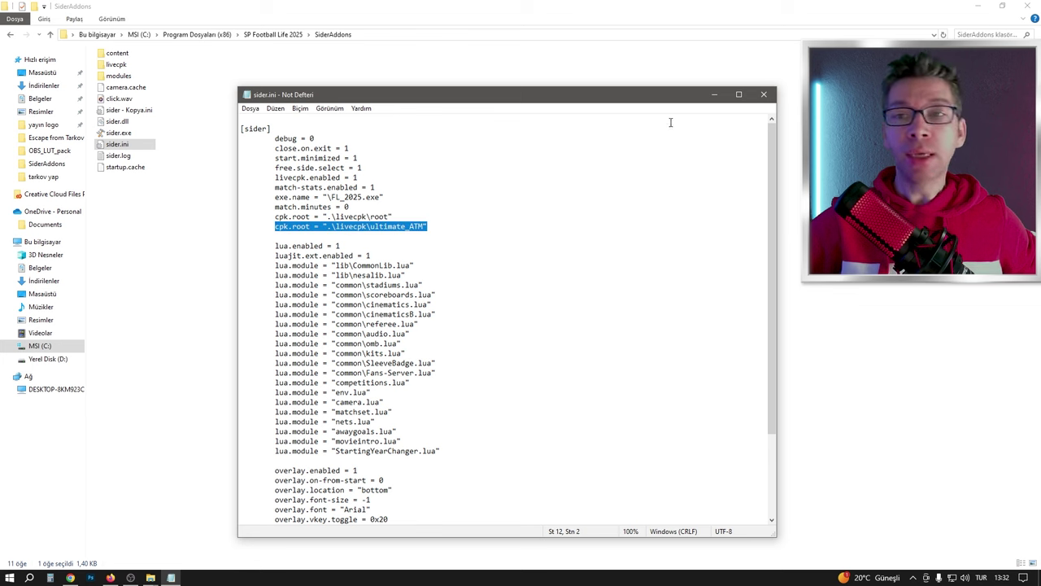
left_click(250, 108)
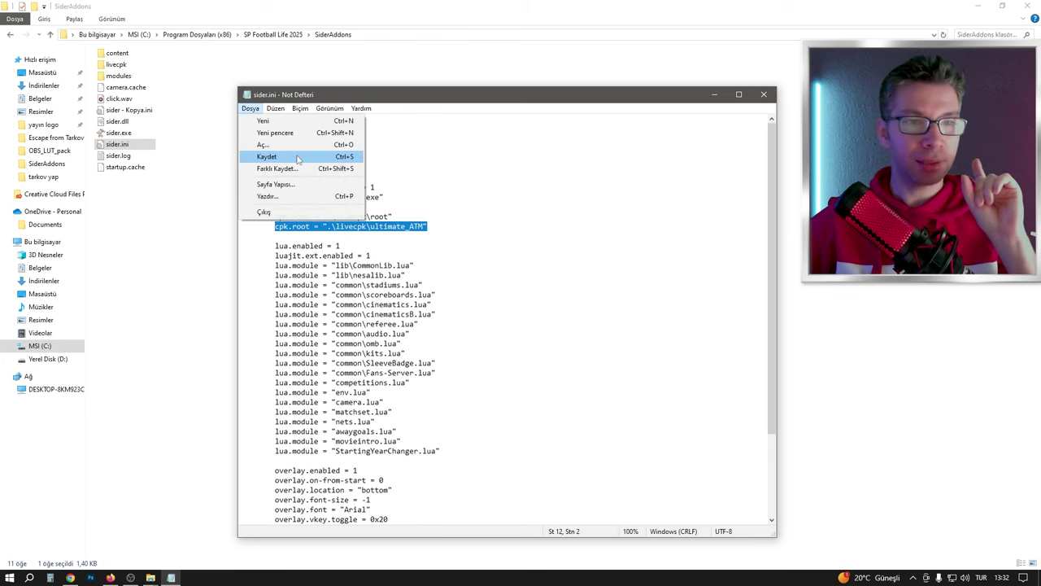
left_click(298, 161)
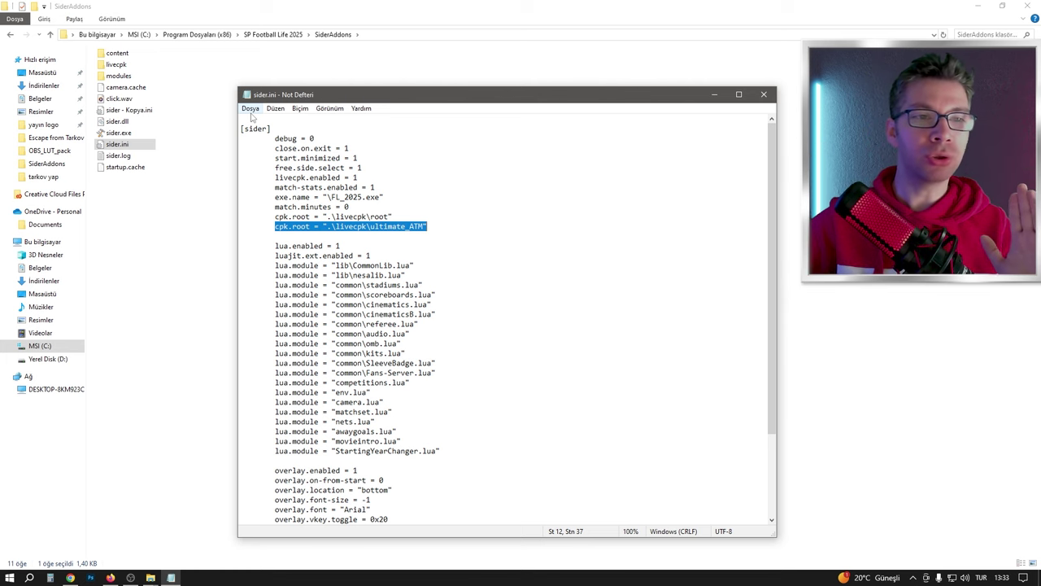
left_click(250, 109)
left_click(461, 179)
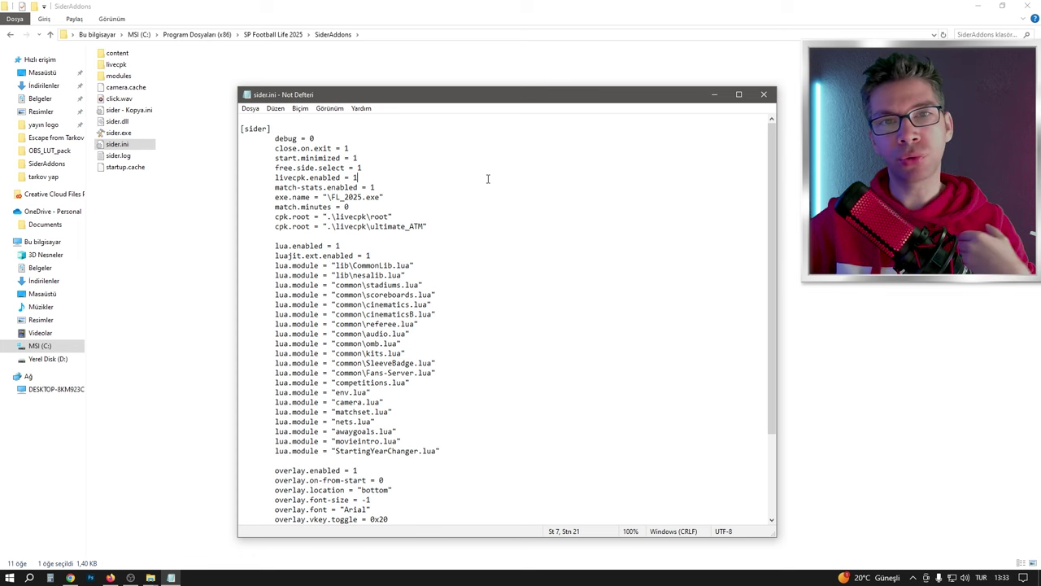
Step: Save a copy of the sider.ini text to the desktop (Masaüstü) as sider.txt and close Notepad
left_click(248, 110)
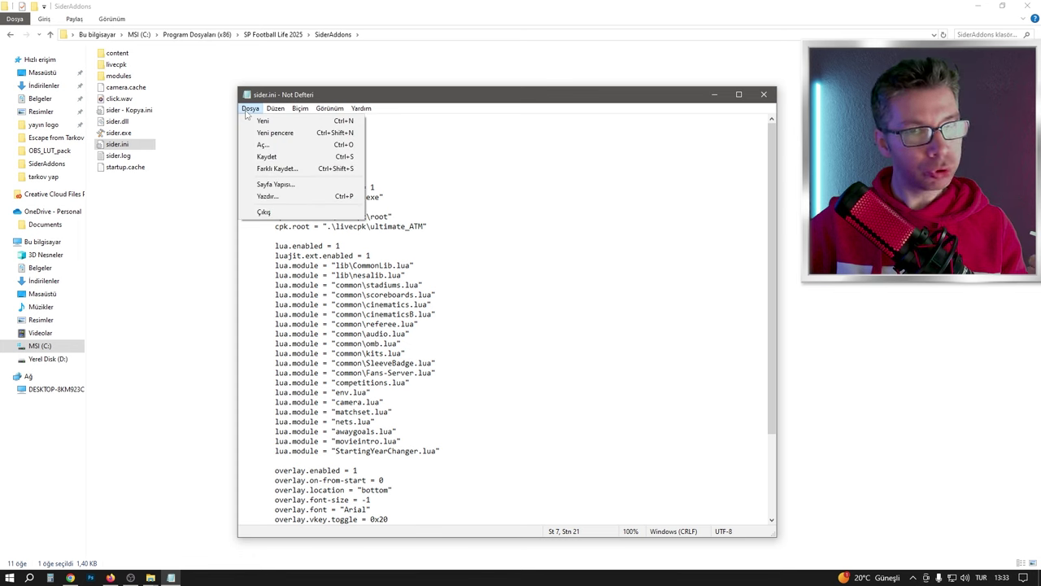
left_click(276, 168)
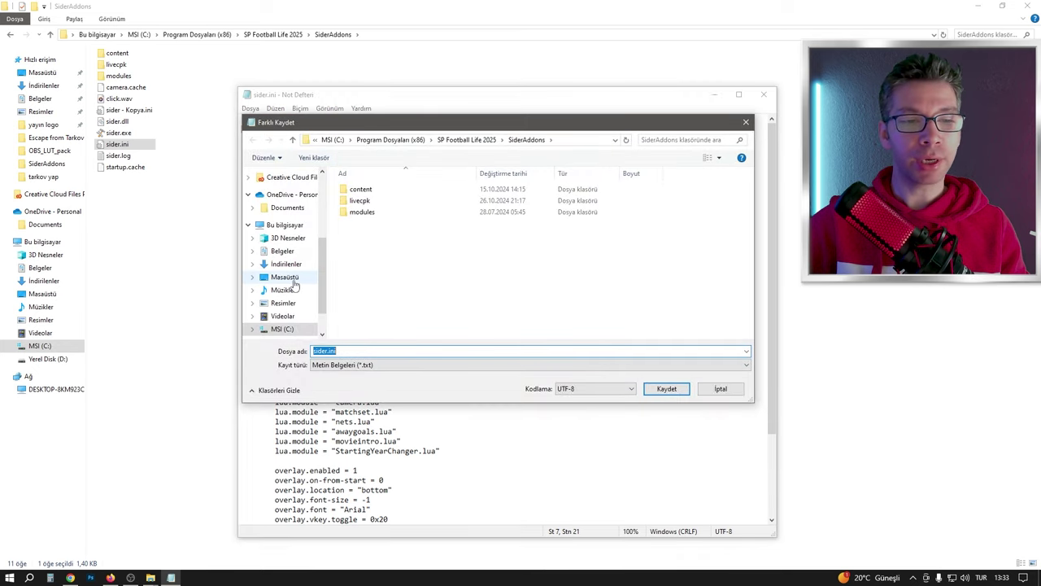
left_click(293, 279)
scroll(415, 279, "down", 3)
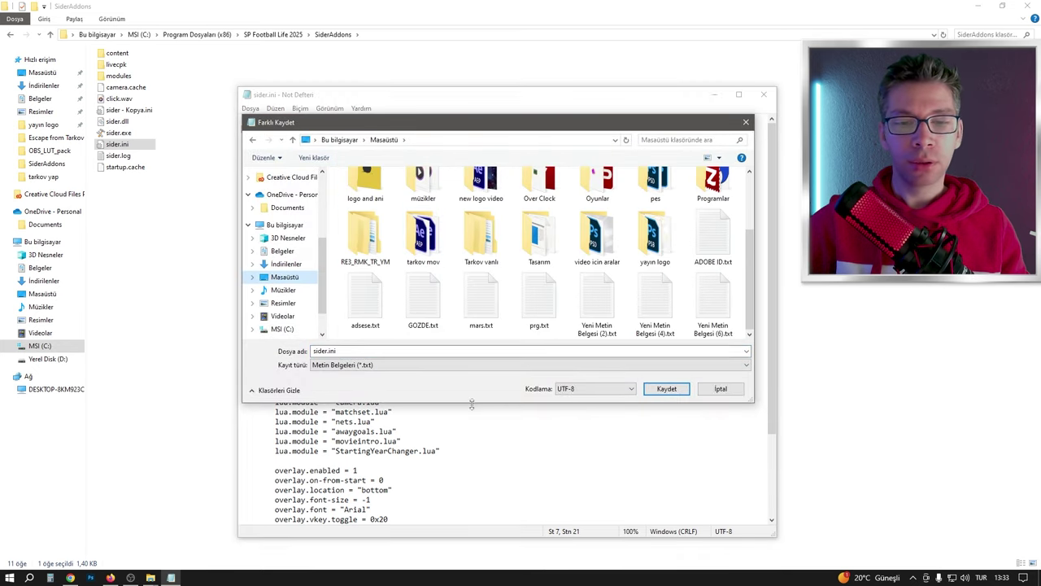
left_click_drag(470, 401, 492, 537)
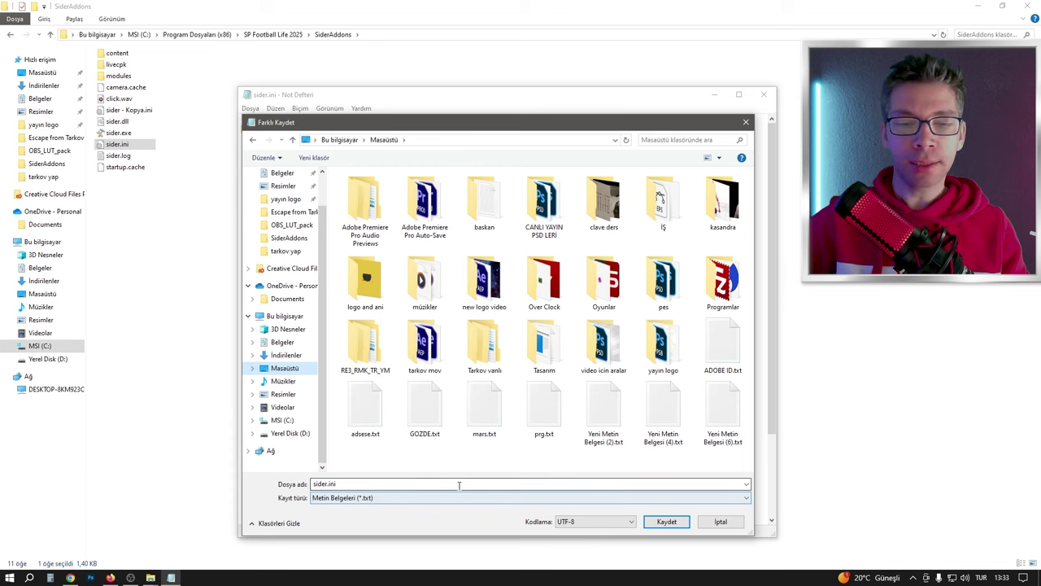
left_click(370, 485)
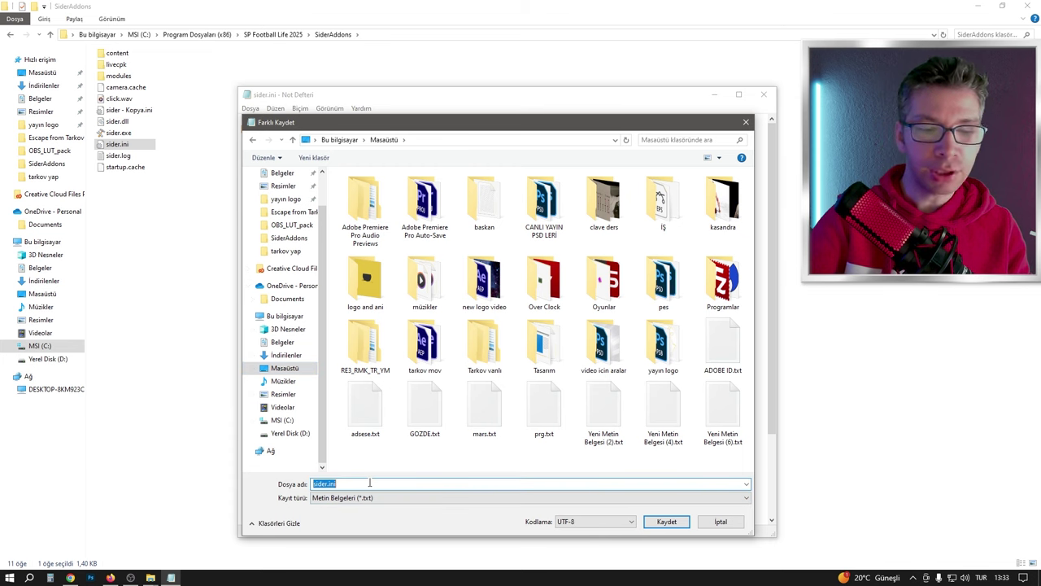
left_click(370, 482)
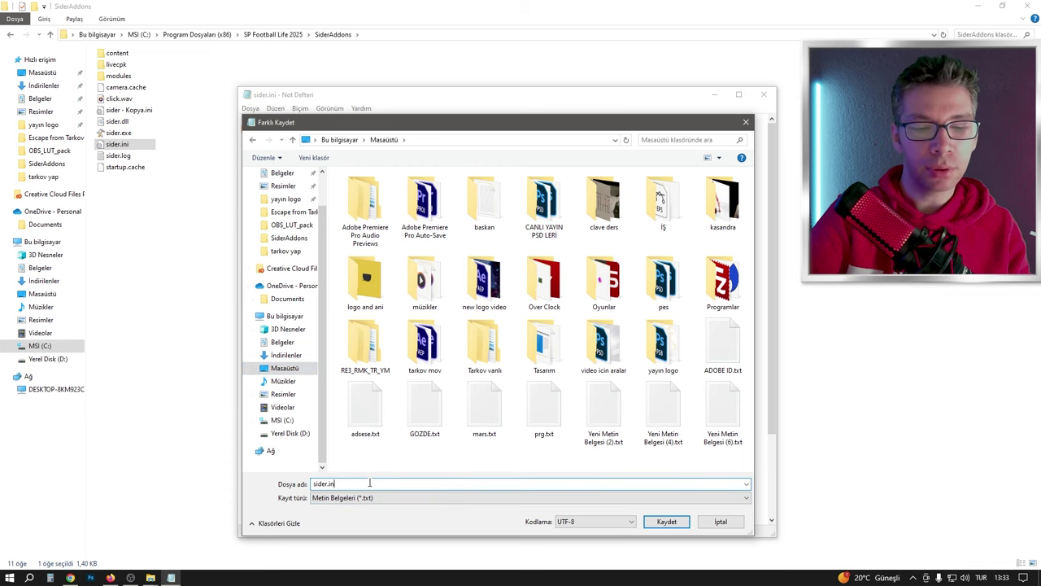
type(".t")
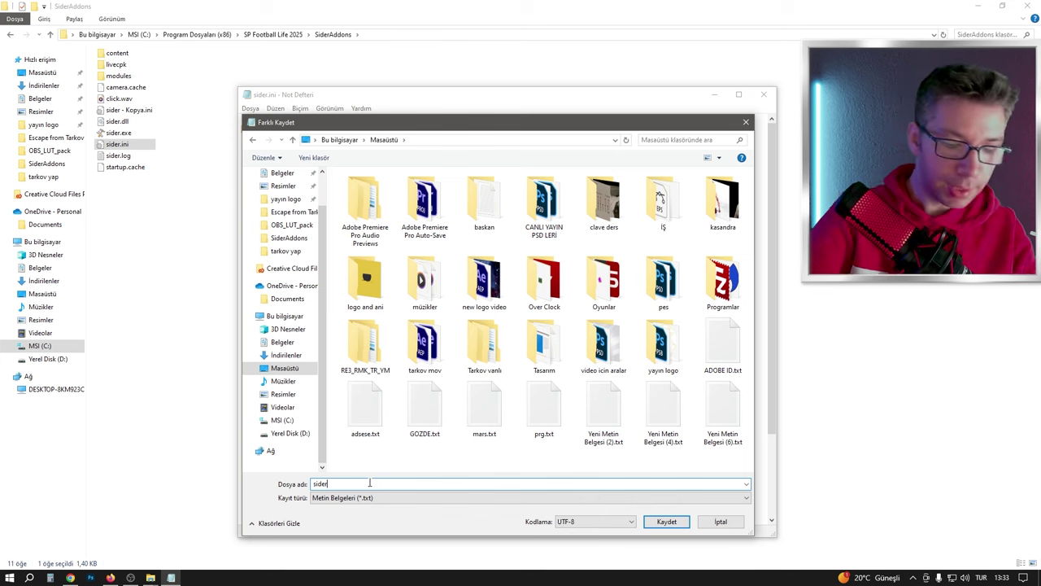
type("xt")
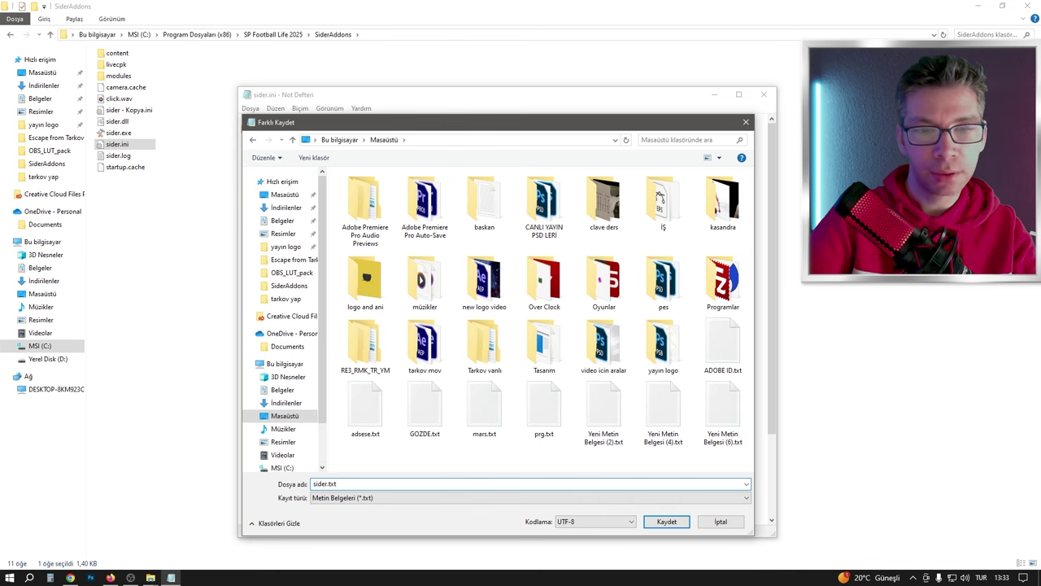
key("Return")
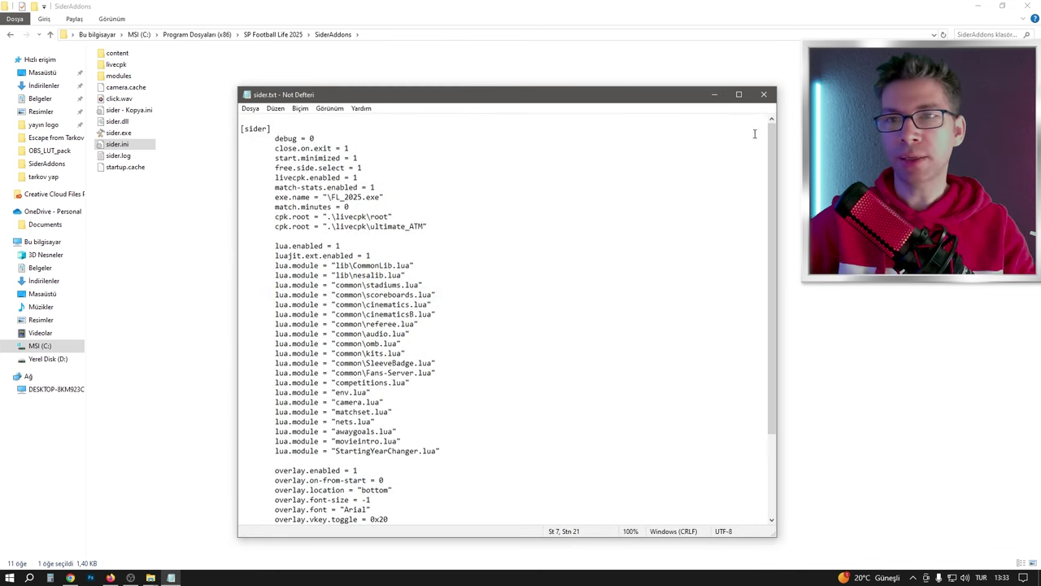
left_click(763, 95)
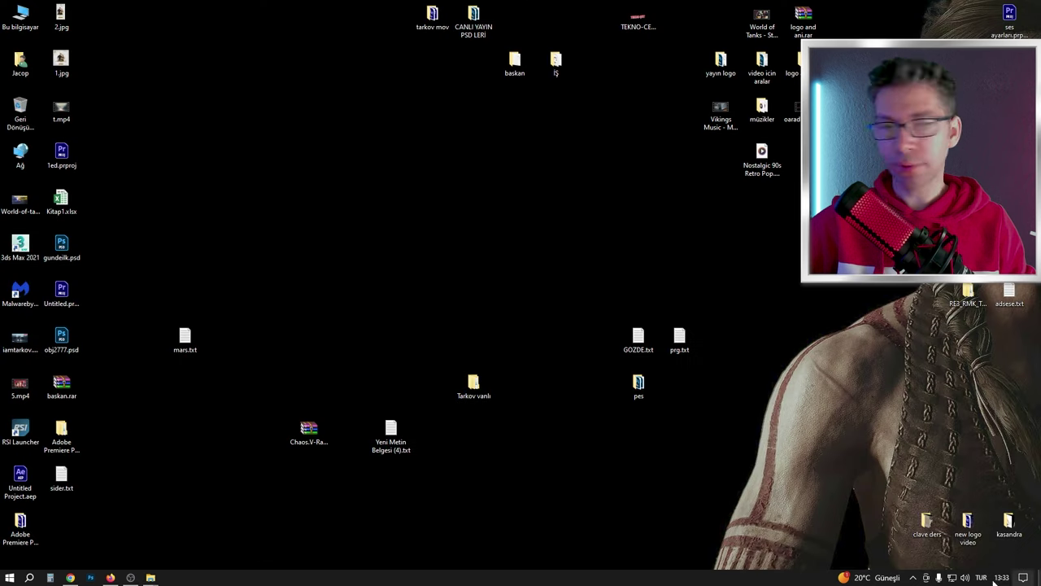
Step: Move sider.txt to a clear spot on the desktop and rename it to sider.ini
key("super+d")
left_click(61, 478)
left_click_drag(75, 488, 362, 210)
left_click(350, 201)
left_click(354, 211)
left_click(355, 211)
double_click(355, 211)
type("ini")
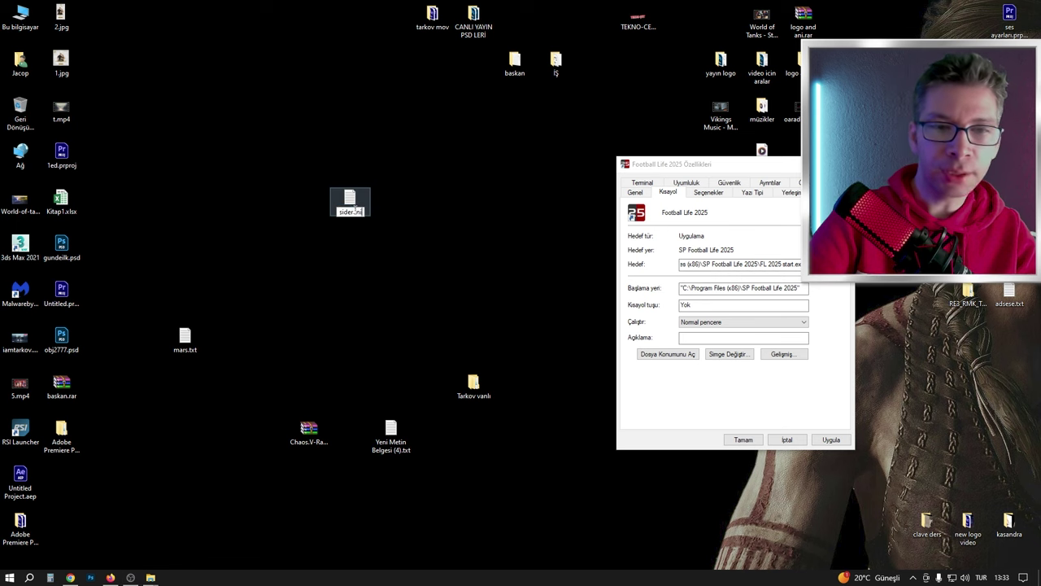
key("Return")
left_click(552, 292)
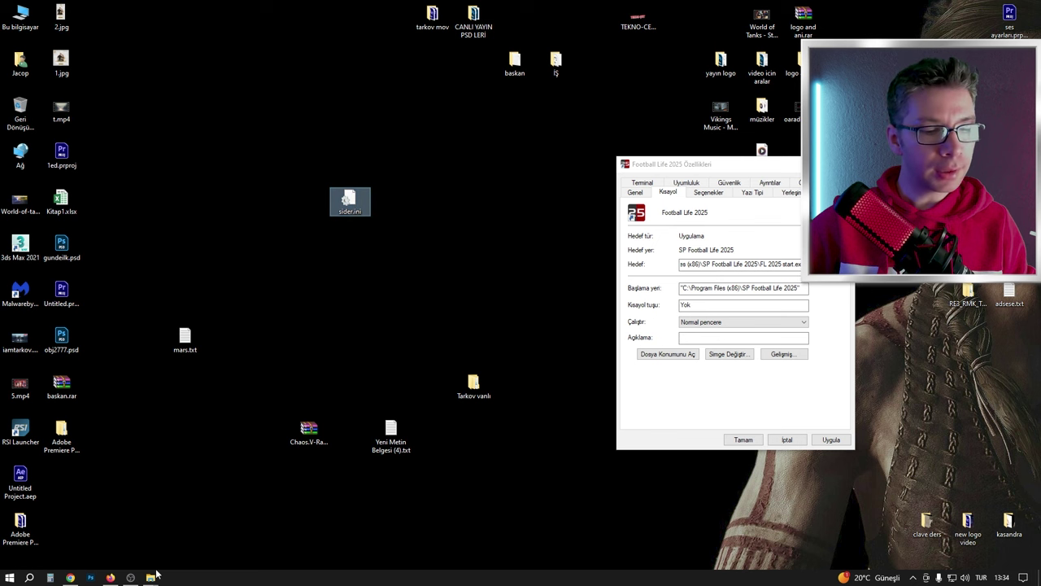
Step: Bring up the SiderAddons folder as a smaller window placed beside the sider.ini file on the desktop
mouse_move(150, 578)
left_click(354, 532)
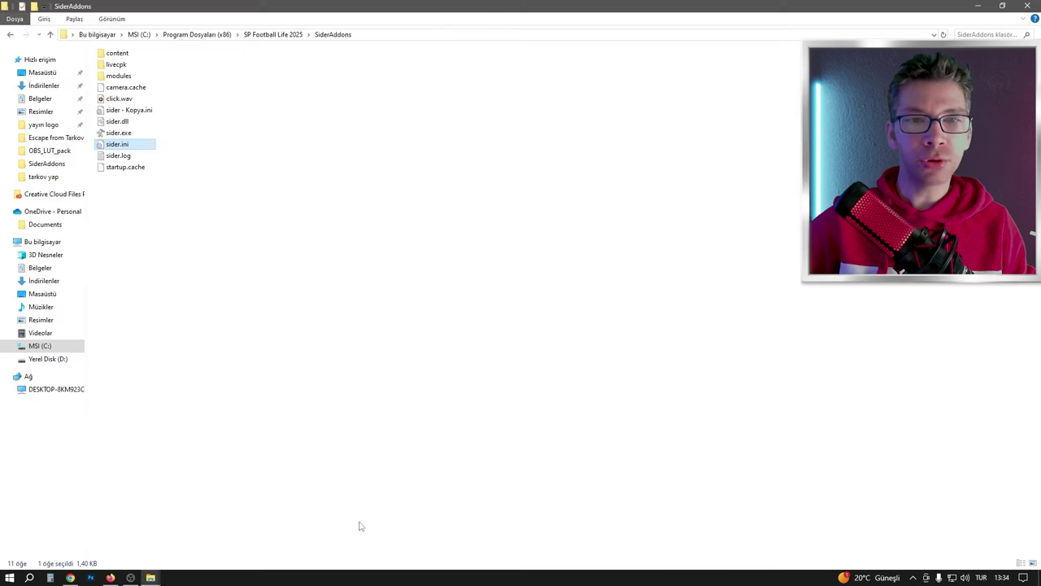
double_click(440, 7)
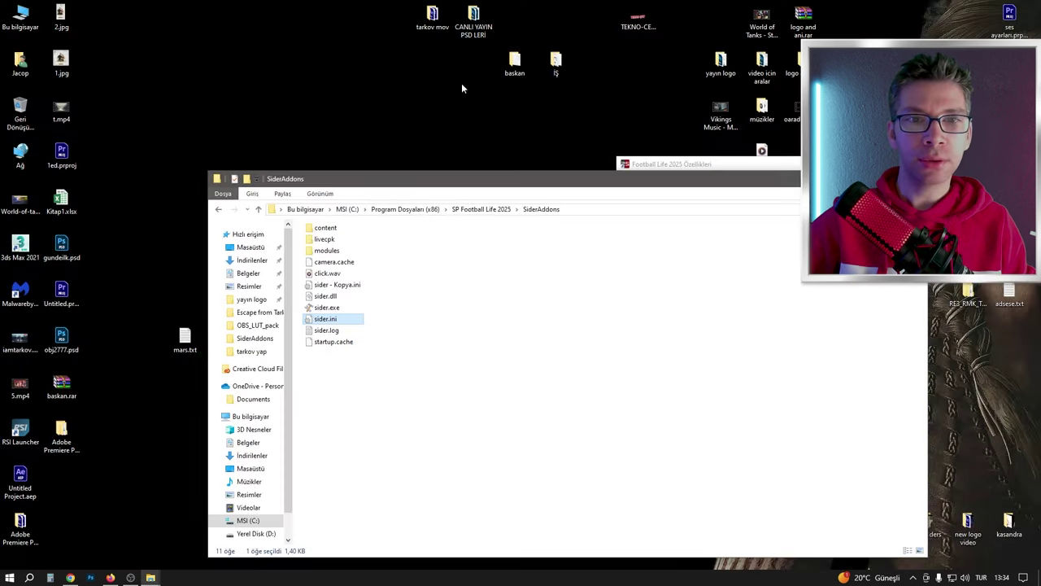
double_click(438, 180)
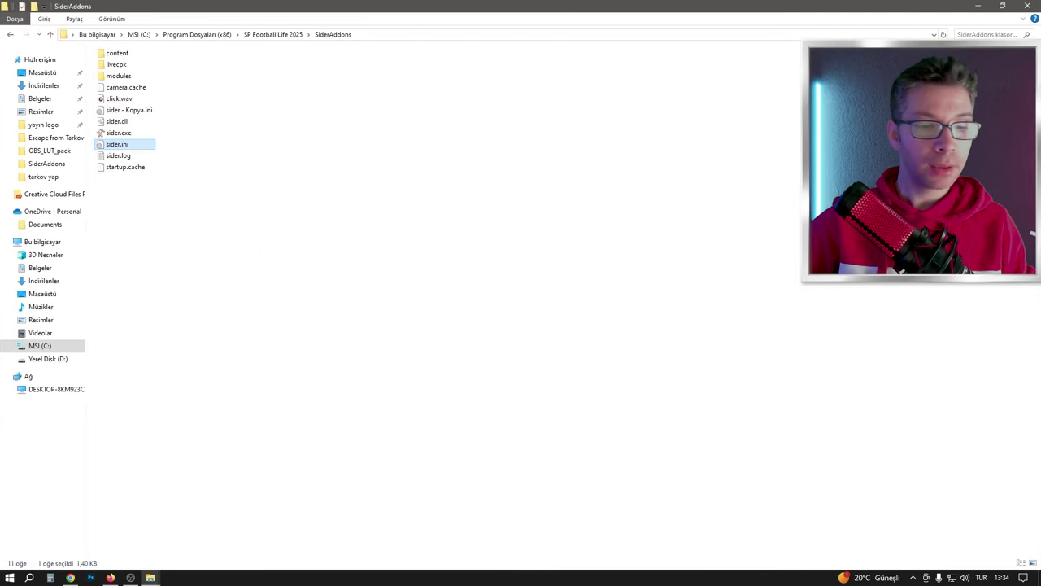
double_click(581, 7)
left_click_drag(518, 167, 738, 133)
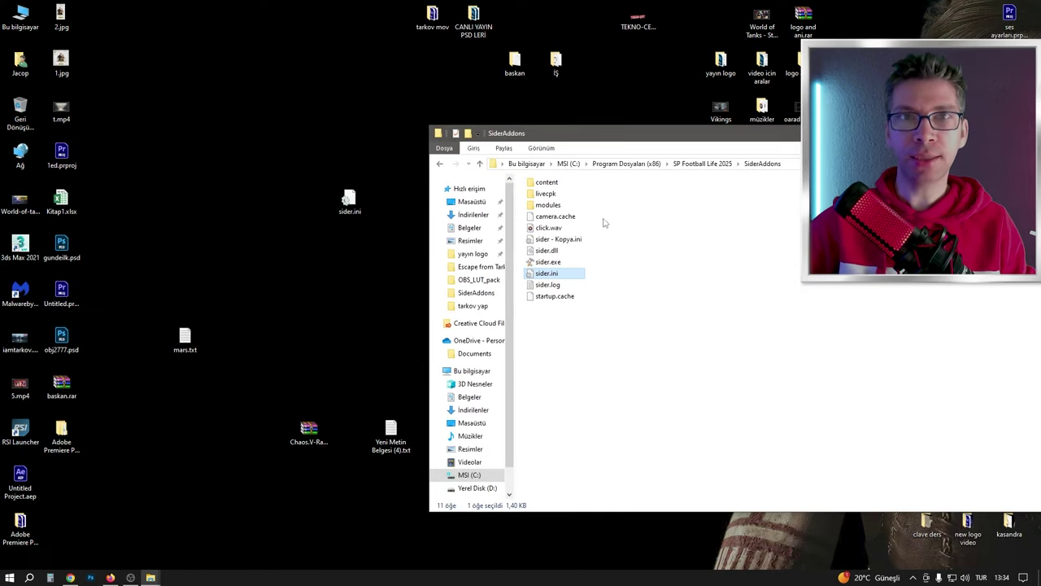
Step: Copy sider.ini from the desktop and bring up the paste option (Yapıştır) in the SiderAddons folder
left_click(348, 204)
right_click(348, 203)
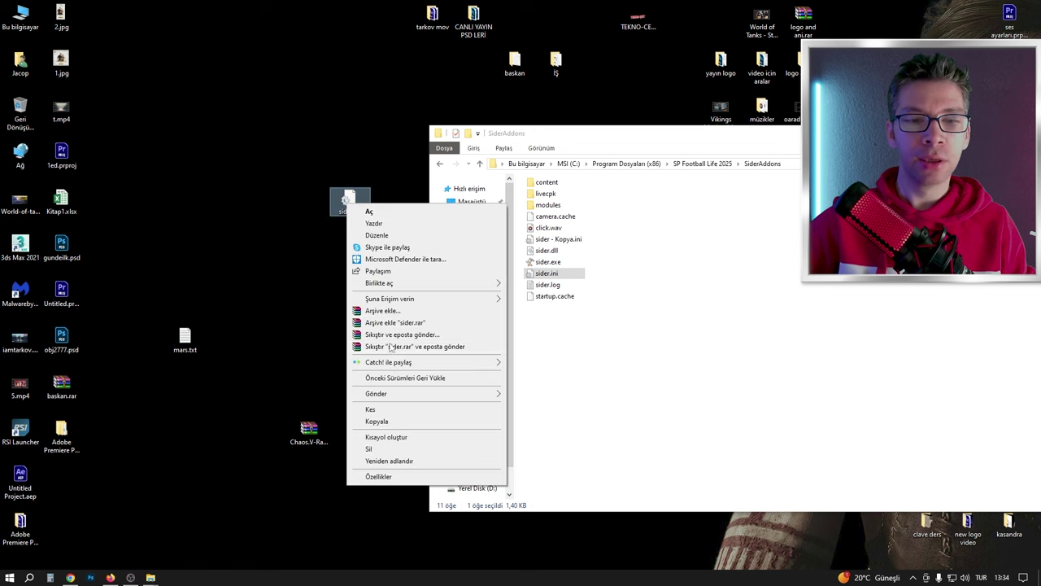
left_click(370, 423)
left_click(668, 281)
right_click(669, 281)
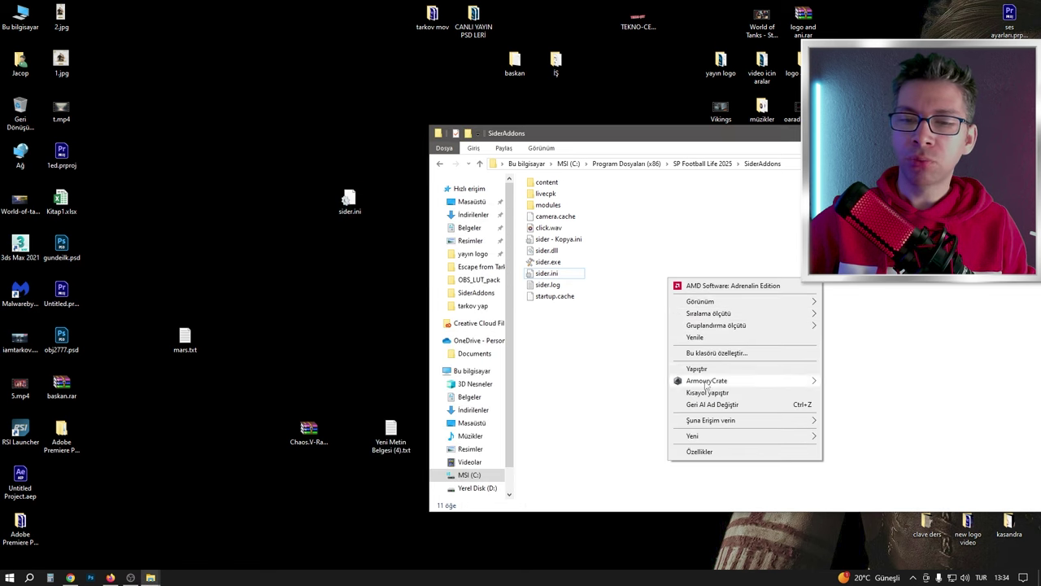
left_click(685, 132)
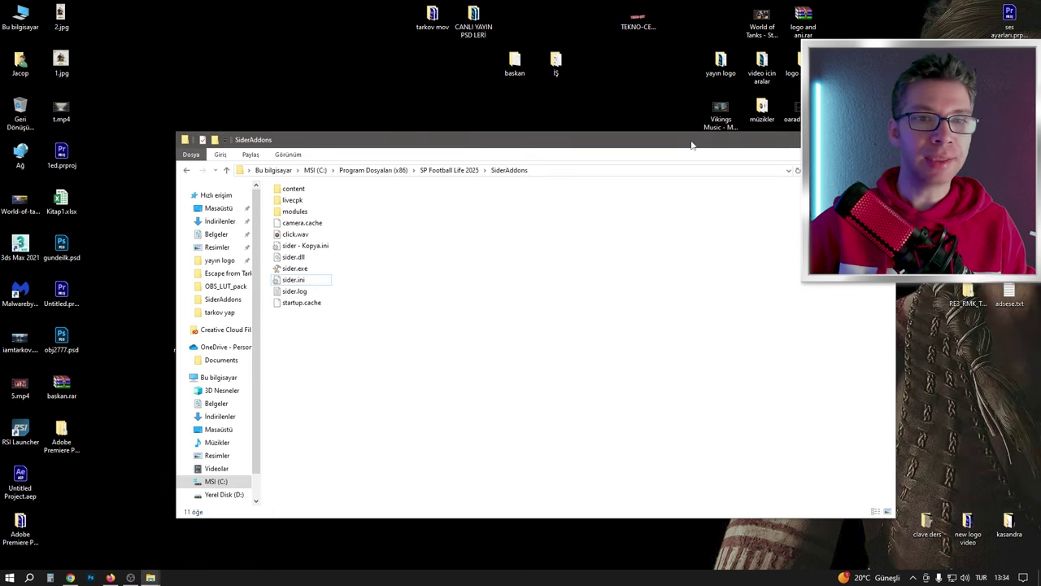
Step: Examine the game launch files FL 2025 start.exe, FL_2025.rar and FL_2025.exe in the maximized SP Football Life 2025 folder
double_click(685, 133)
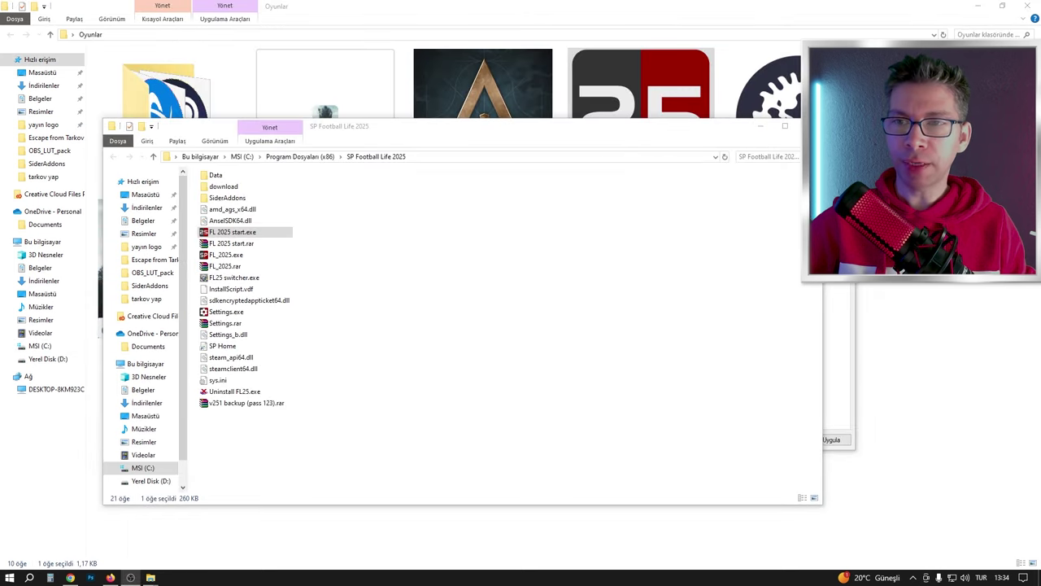
double_click(514, 132)
right_click(296, 213)
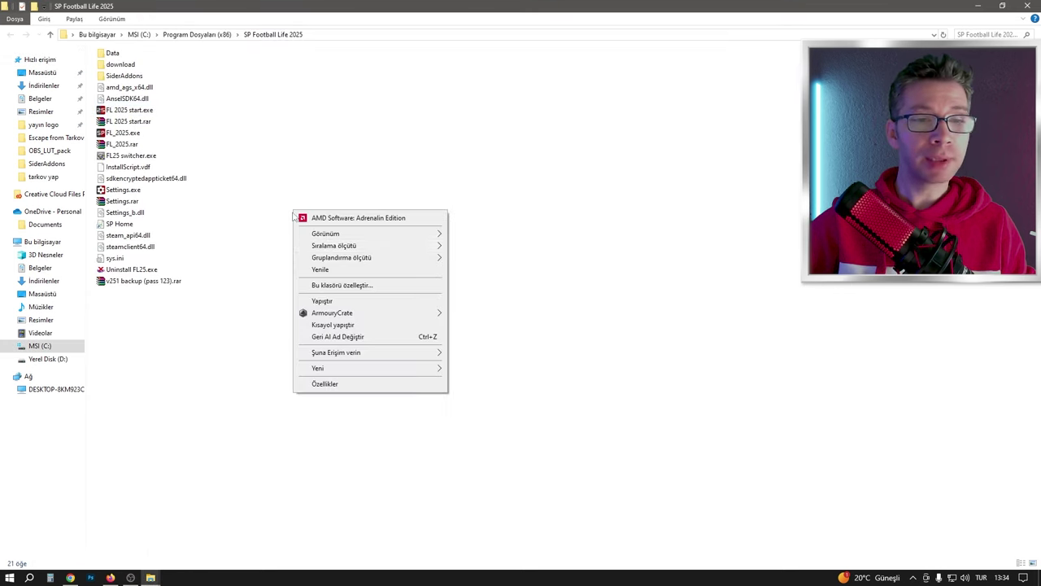
mouse_move(388, 235)
left_click(464, 161)
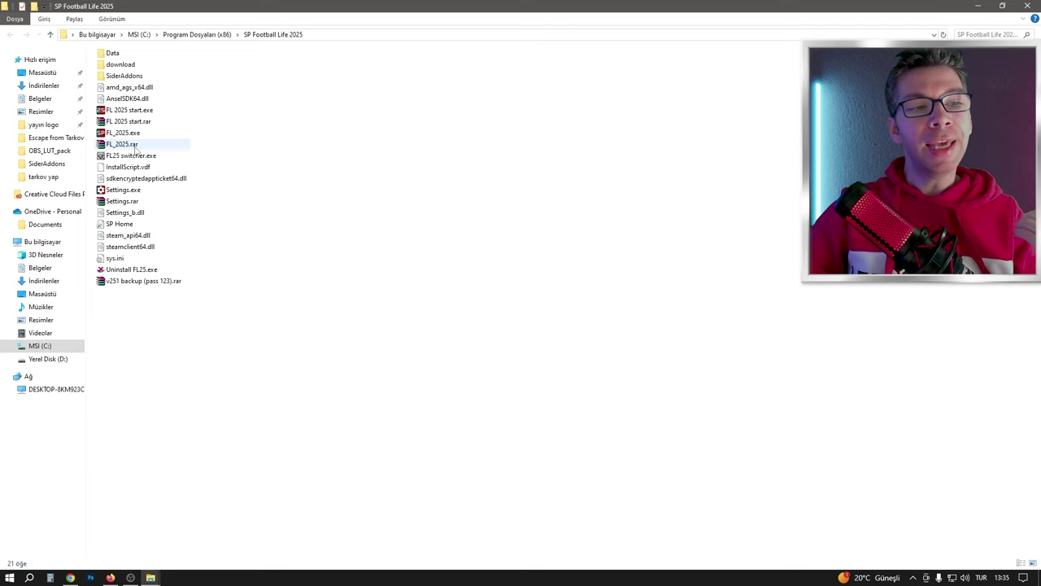
left_click(130, 110)
left_click(135, 144)
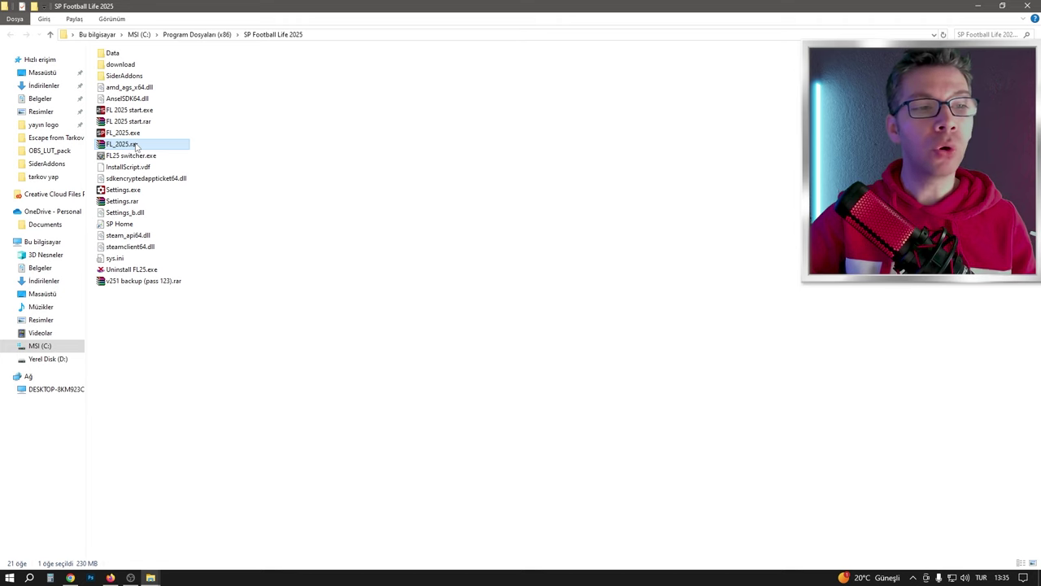
left_click(132, 112)
left_click(136, 134)
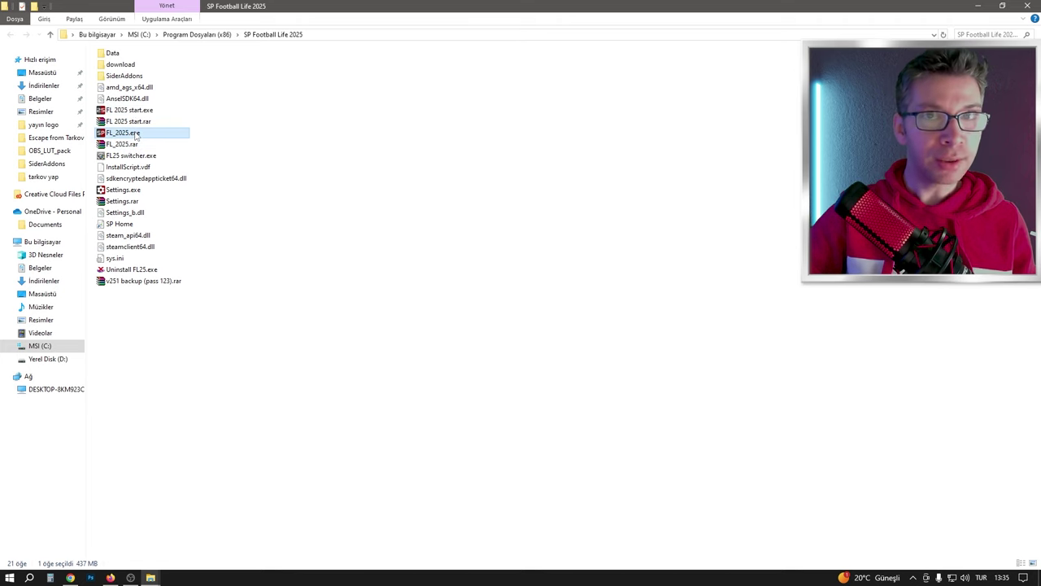
Step: Switch to Windows Güvenliği by searching for defender and review its virus and threat protection settings (Virüs ve tehdit koruması ayarları)
left_click(37, 577)
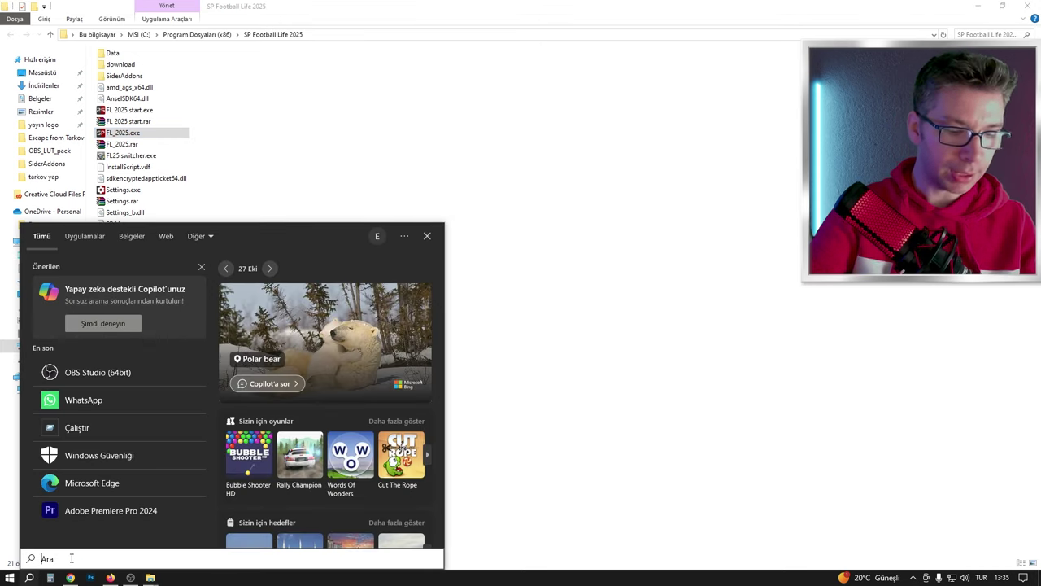
type("defender")
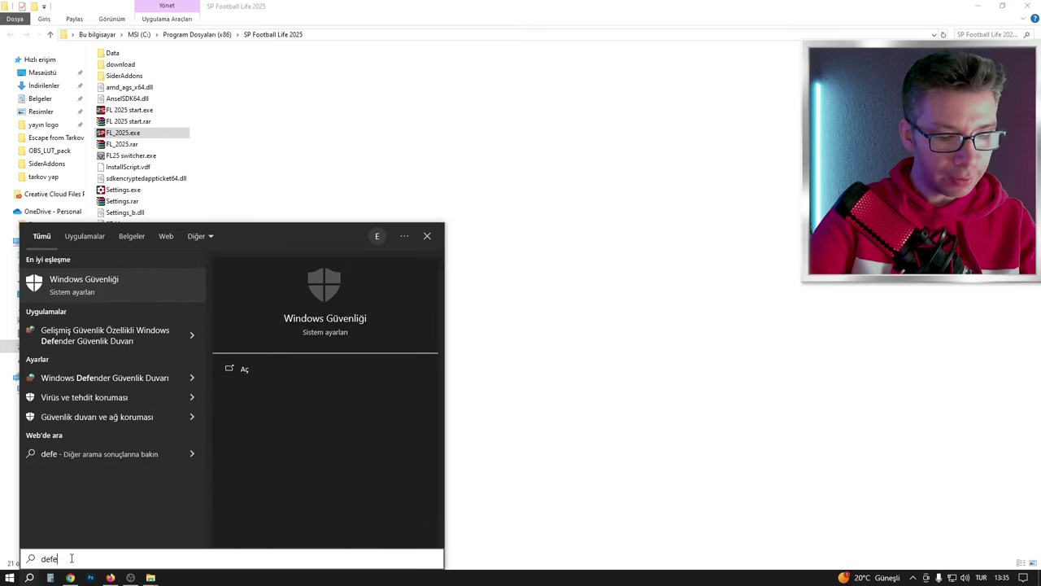
key("Return")
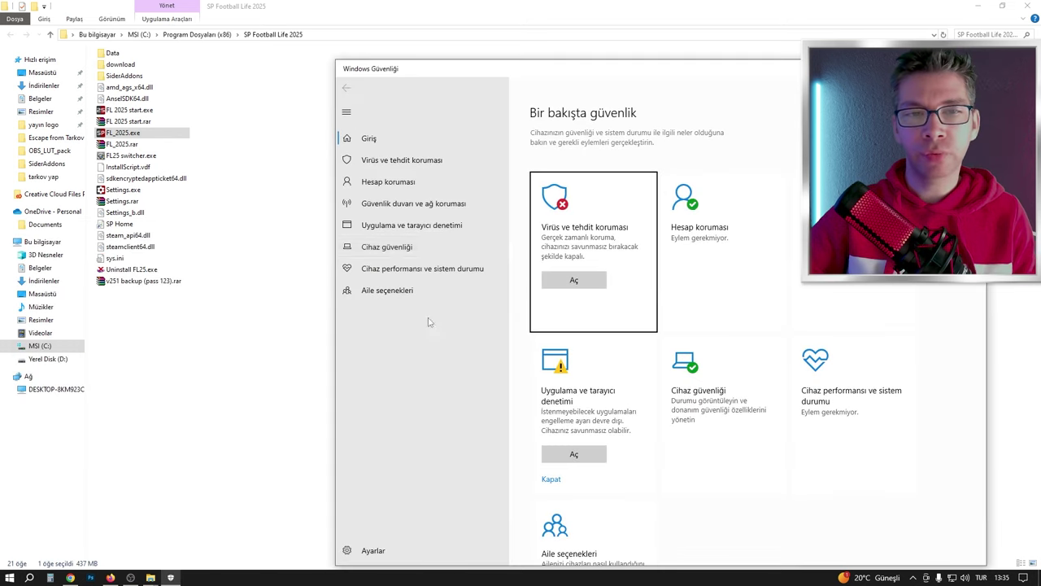
left_click(402, 160)
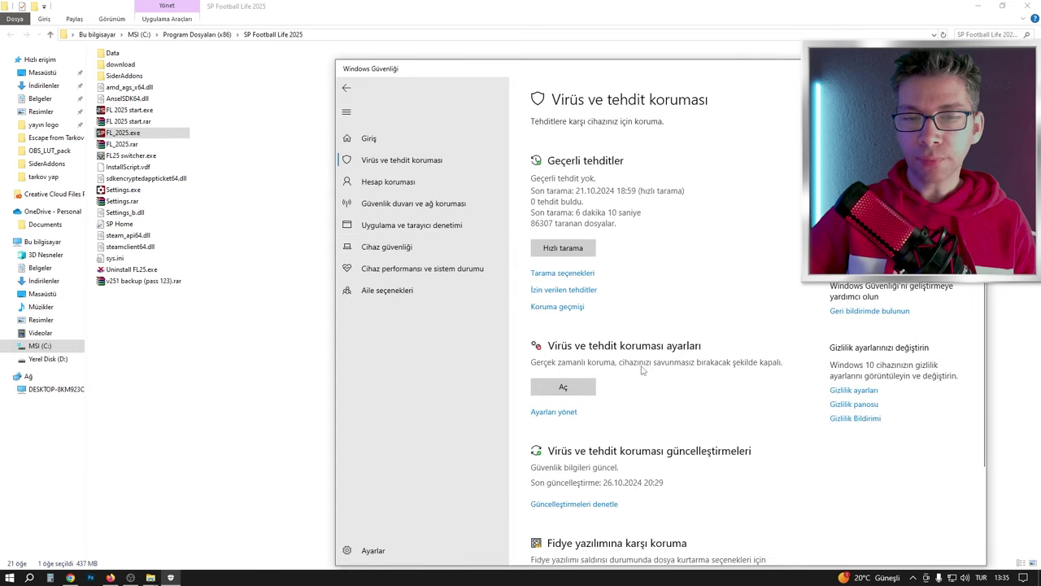
left_click(564, 414)
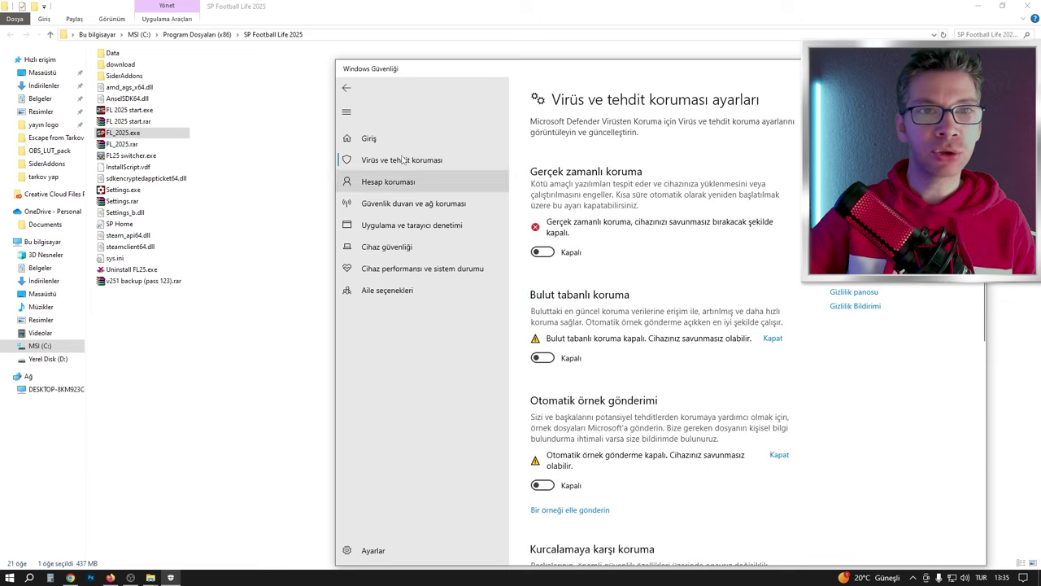
left_click(344, 89)
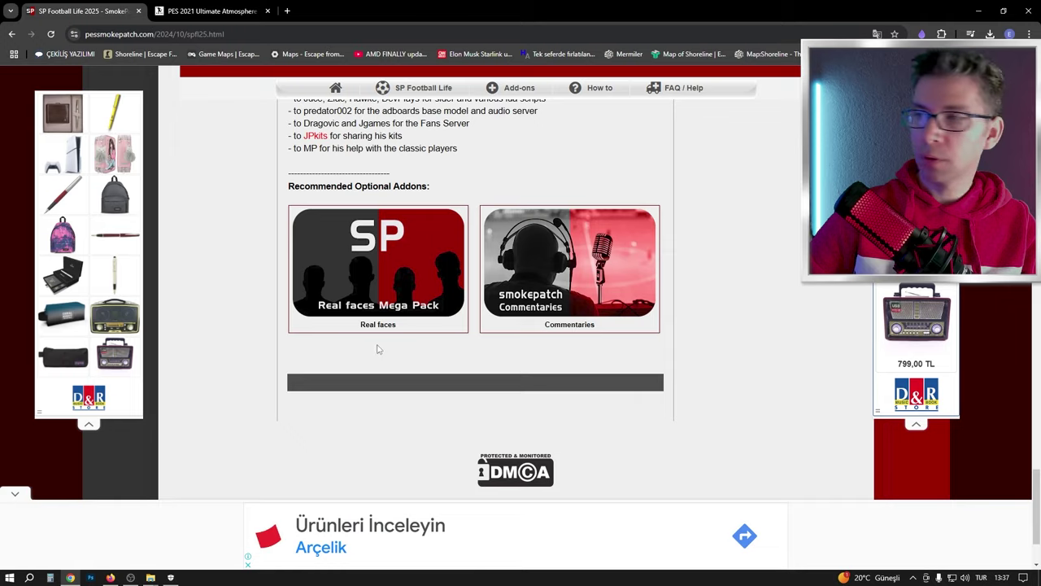
scroll(374, 341, "up", 3)
scroll(366, 315, "down", 3)
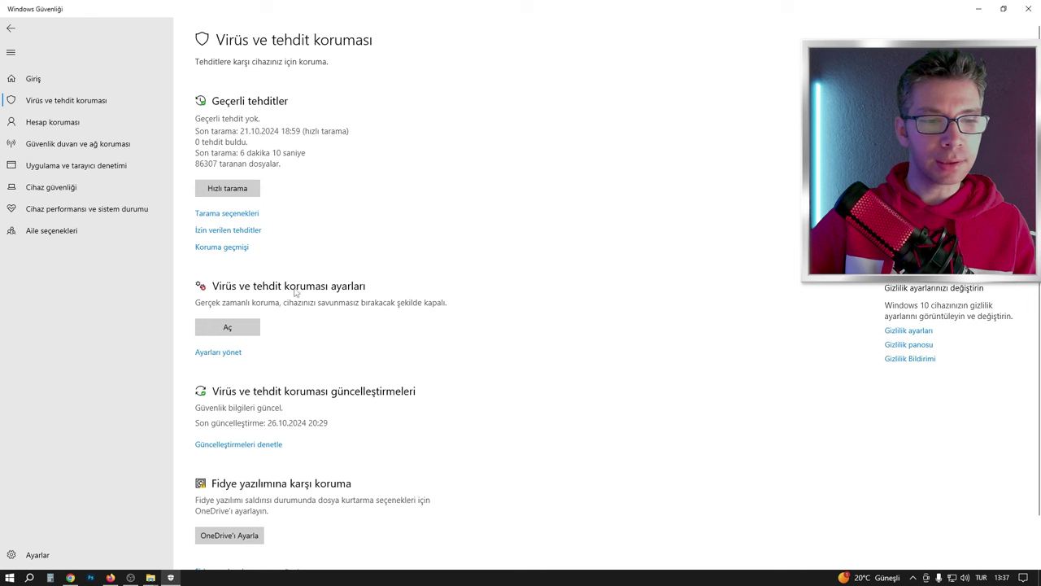
Step: Open the exclusions list (Dışlamalar) from the virus and threat protection settings in Windows Güvenliği
left_click(218, 356)
scroll(437, 345, "down", 2)
scroll(437, 345, "down", 3)
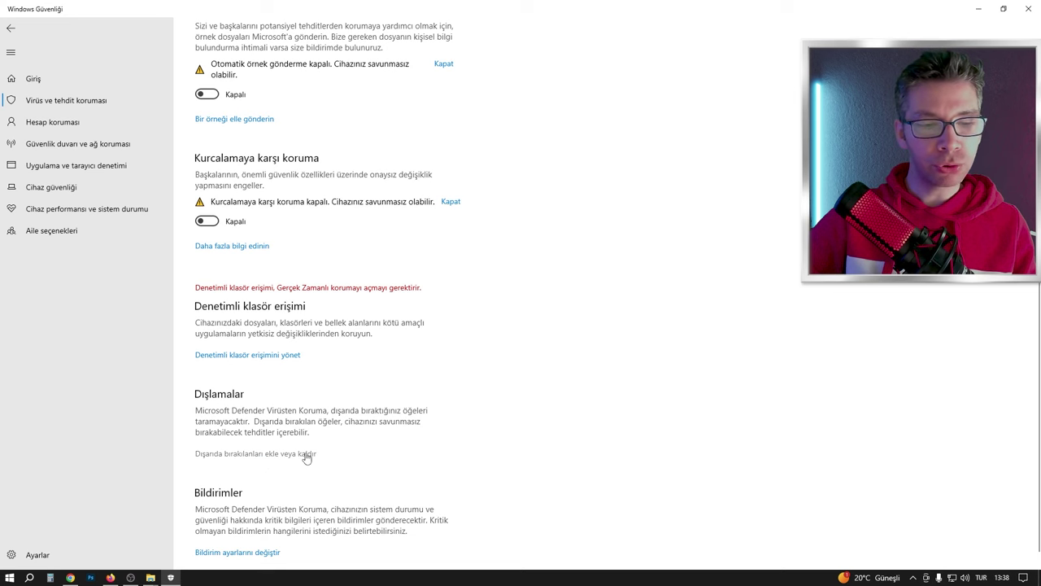
left_click(307, 457)
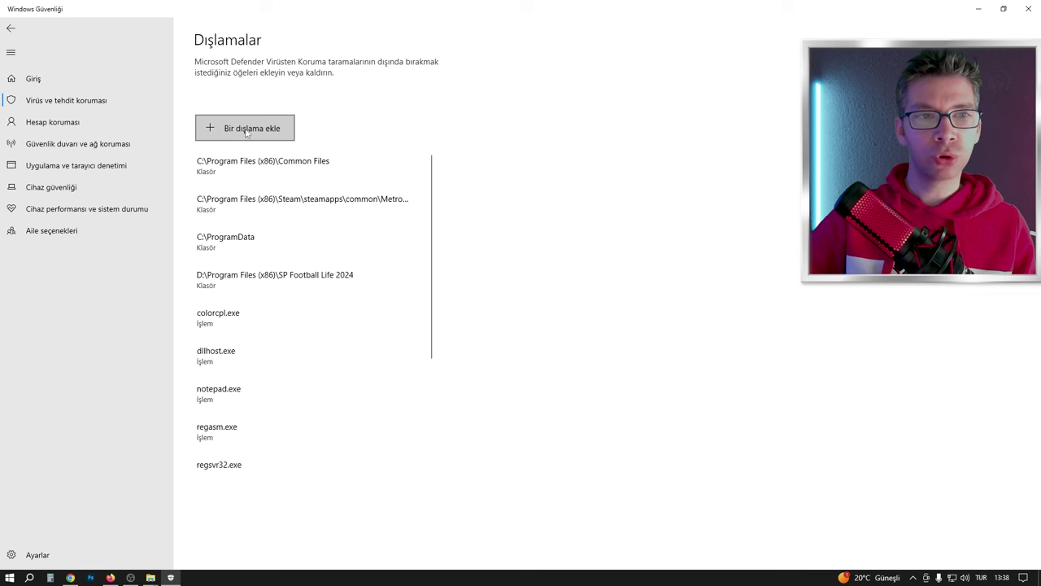
Step: Add the SP Football Life 2025 folder from Program Dosyaları (x86) on drive C: as a folder exclusion
left_click(250, 131)
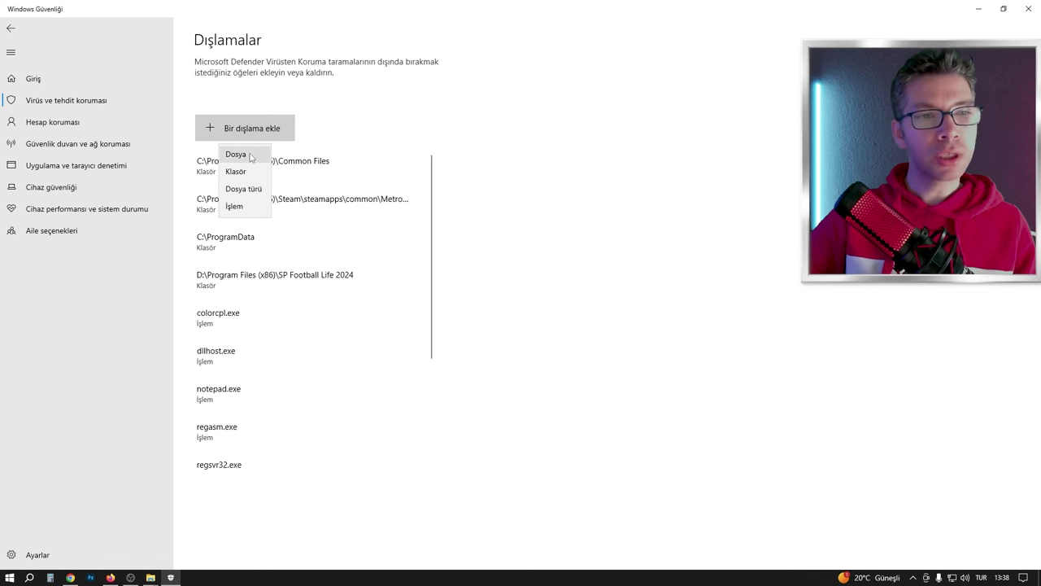
left_click(252, 170)
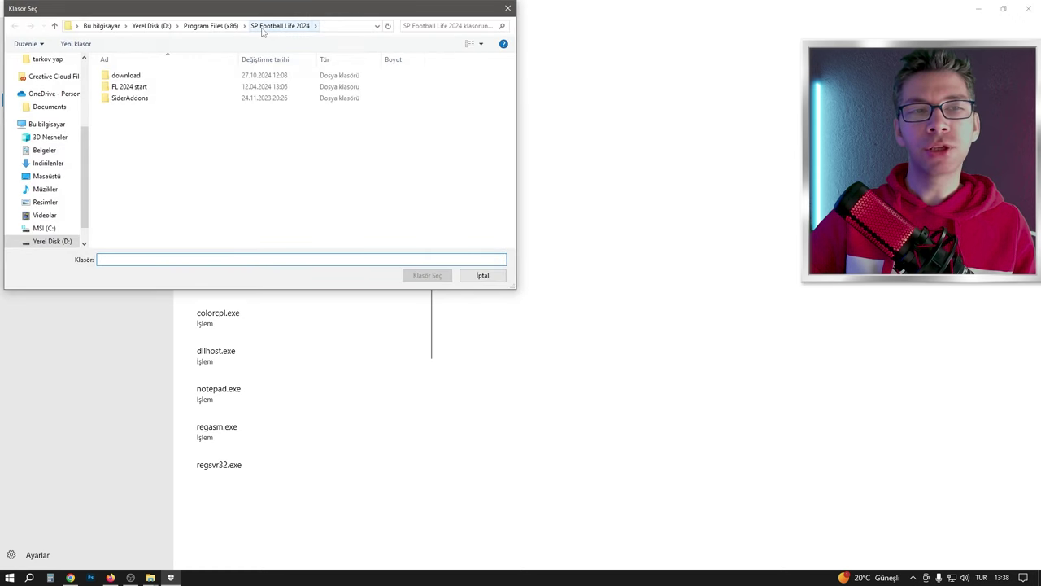
left_click(225, 28)
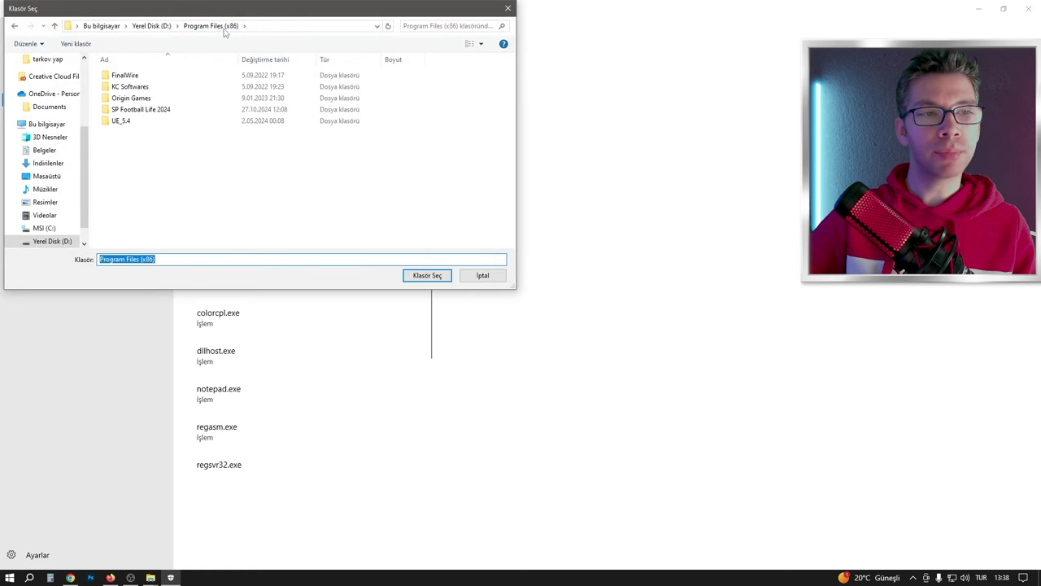
left_click(43, 228)
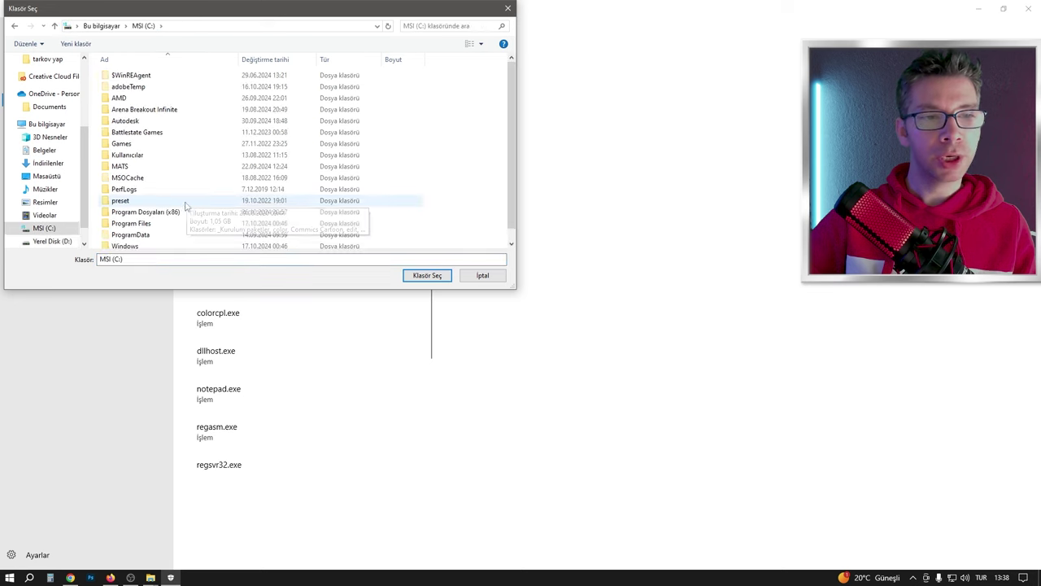
double_click(181, 211)
scroll(198, 214, "down", 10)
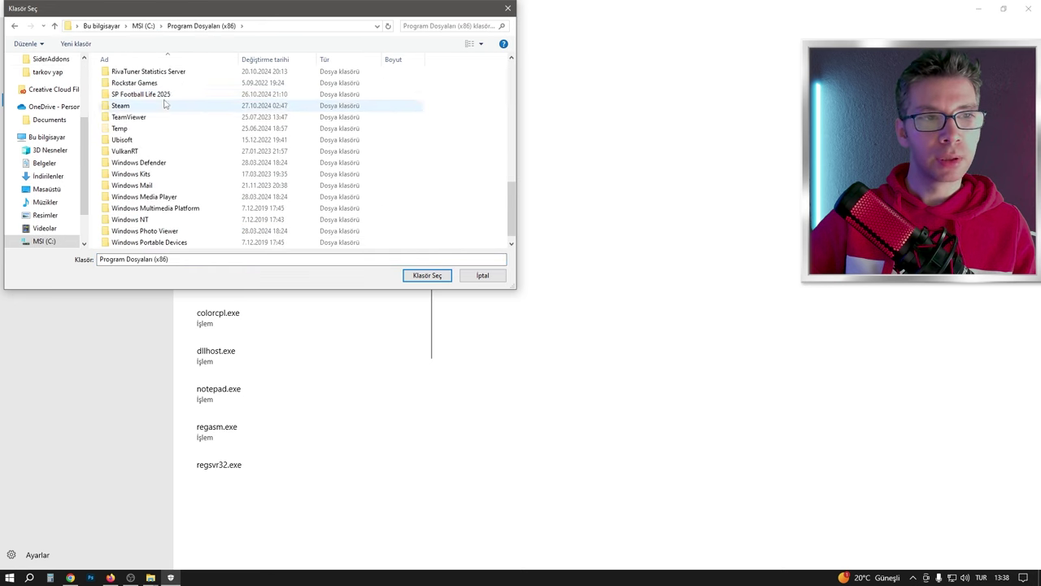
left_click(161, 95)
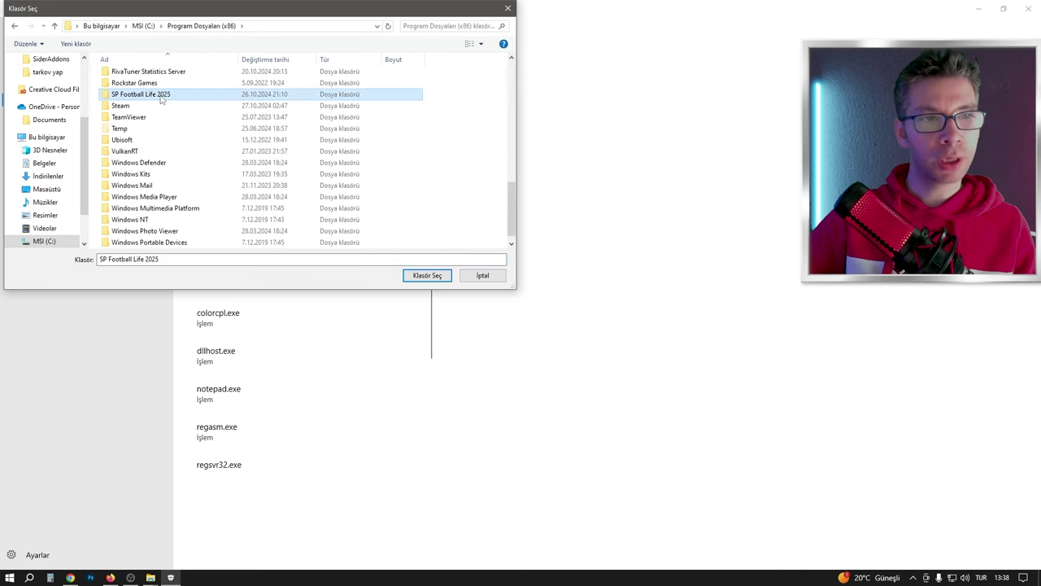
double_click(161, 96)
left_click(426, 275)
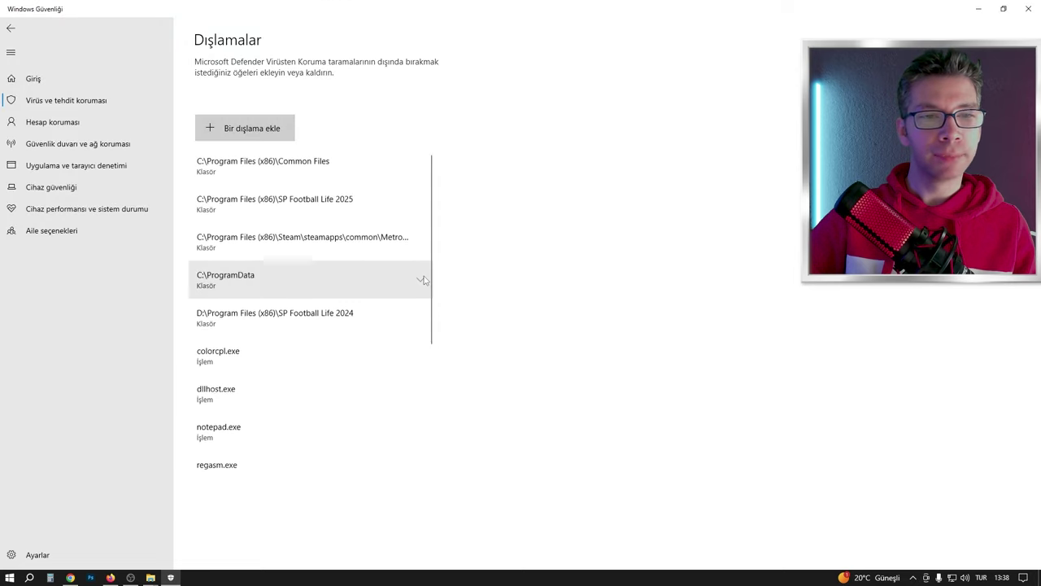